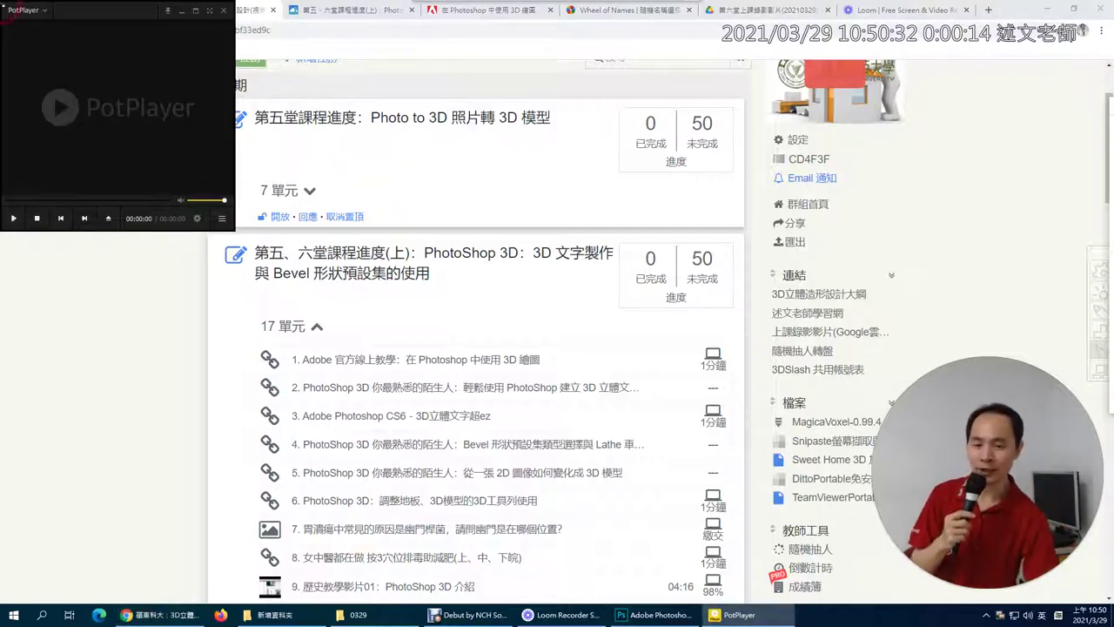
Close the PotPlayer window and switch to the PhotoShop 3D article tab
{"action": "left_click", "coordinate": [224, 10]}
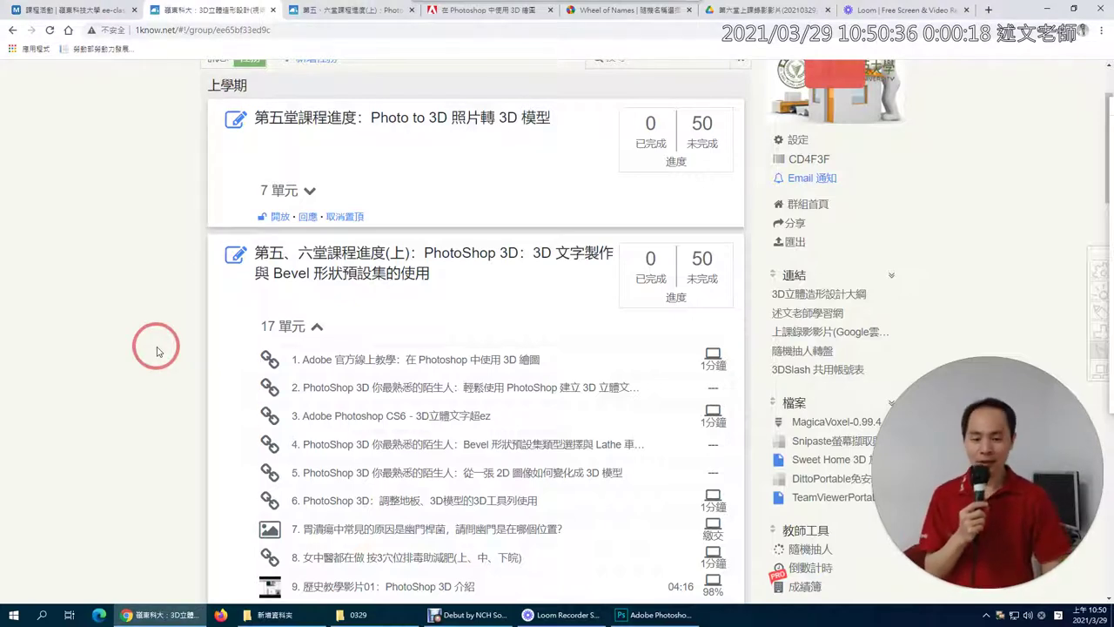
{"action": "left_click", "coordinate": [369, 12]}
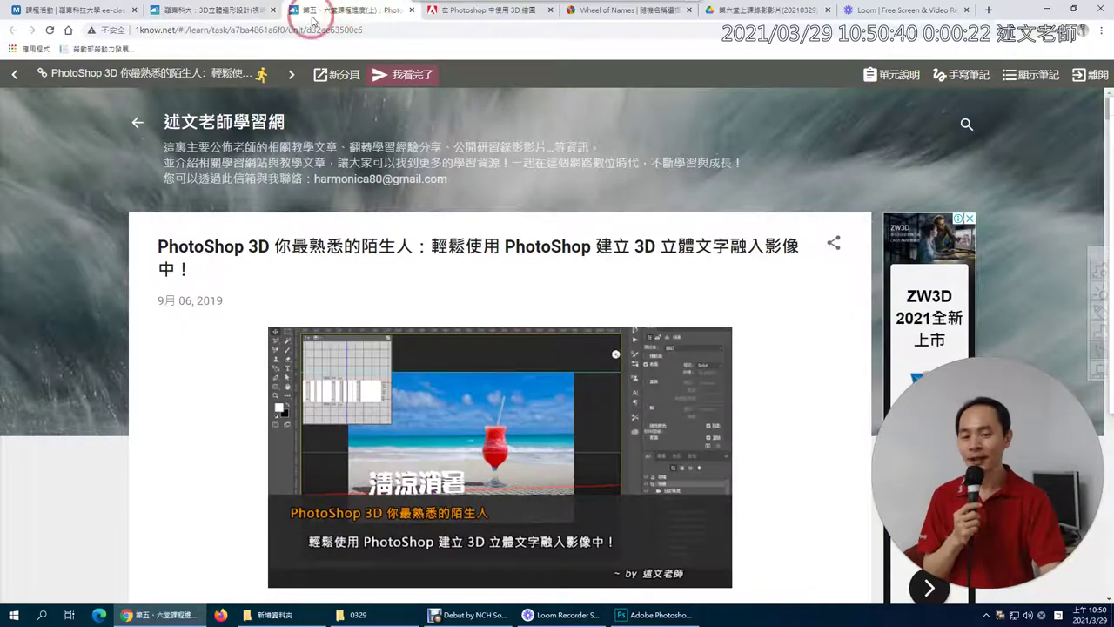
{"action": "left_click", "coordinate": [224, 10]}
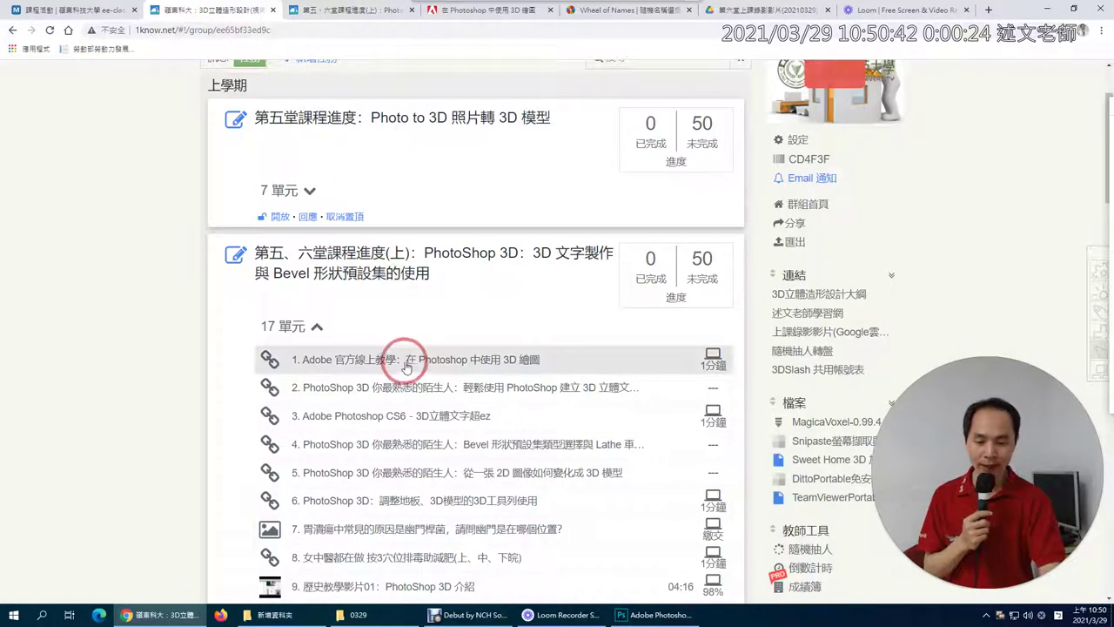
{"action": "left_click", "coordinate": [406, 372]}
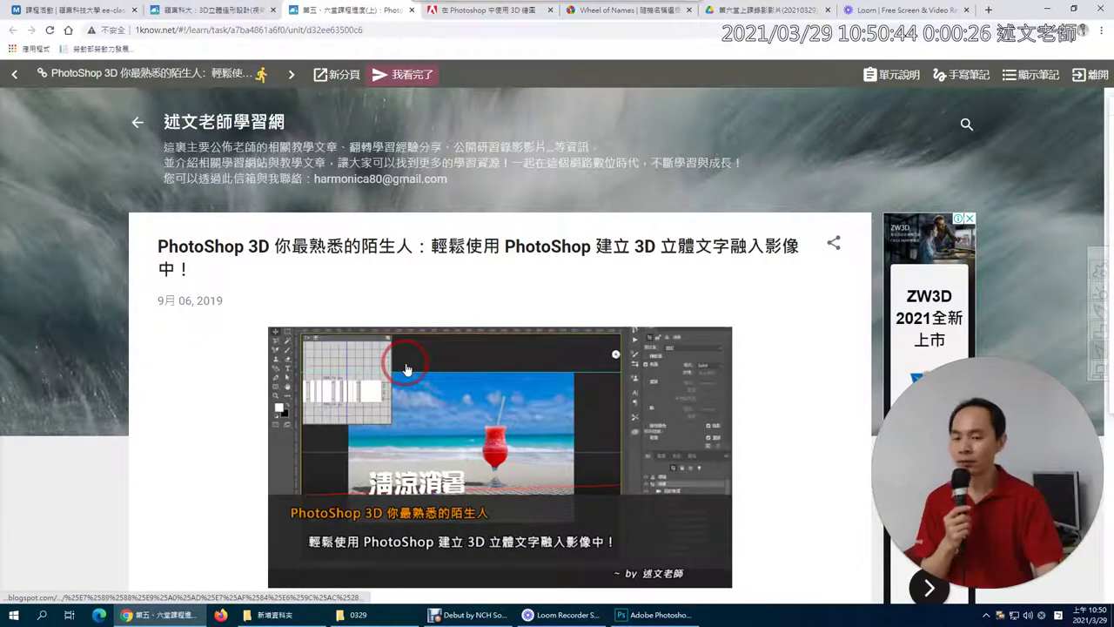
{"action": "left_click", "coordinate": [209, 75]}
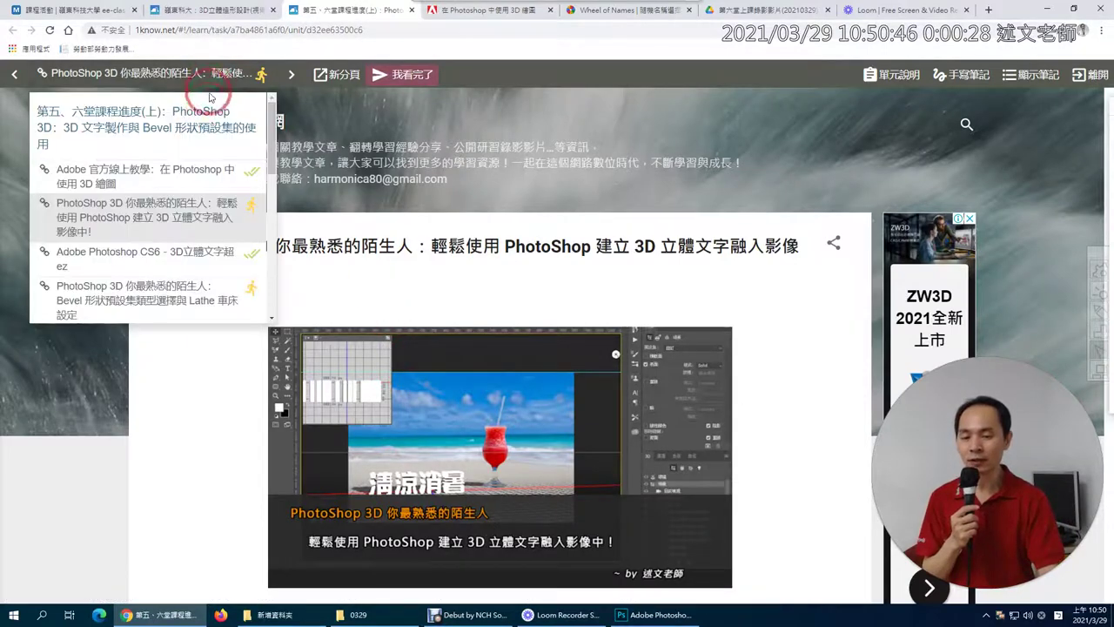
{"action": "left_click", "coordinate": [212, 169]}
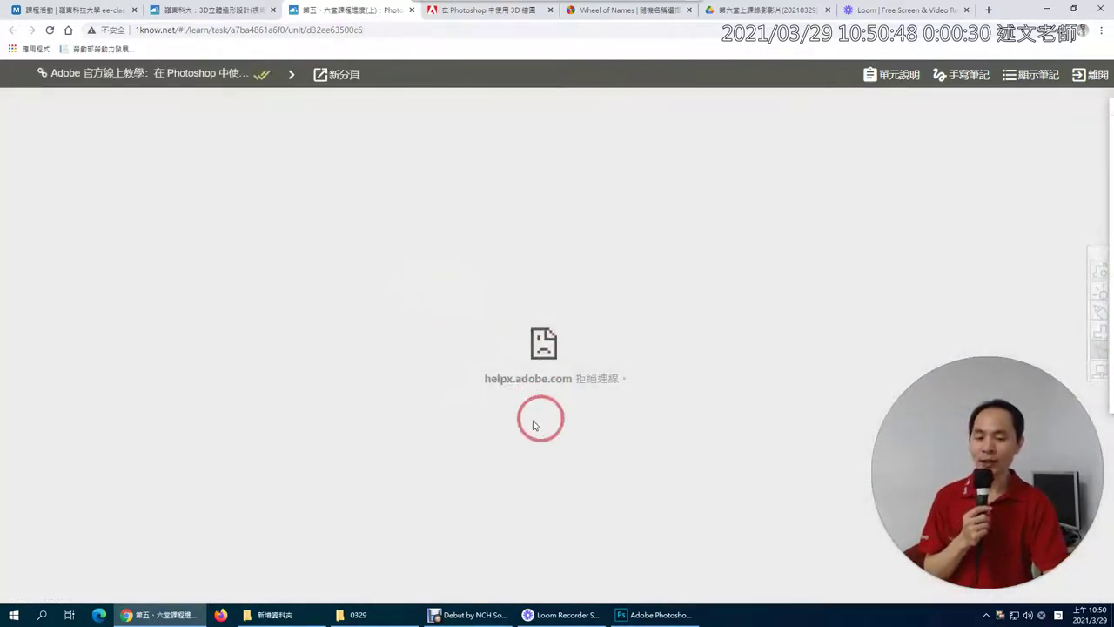
{"action": "left_click", "coordinate": [336, 76]}
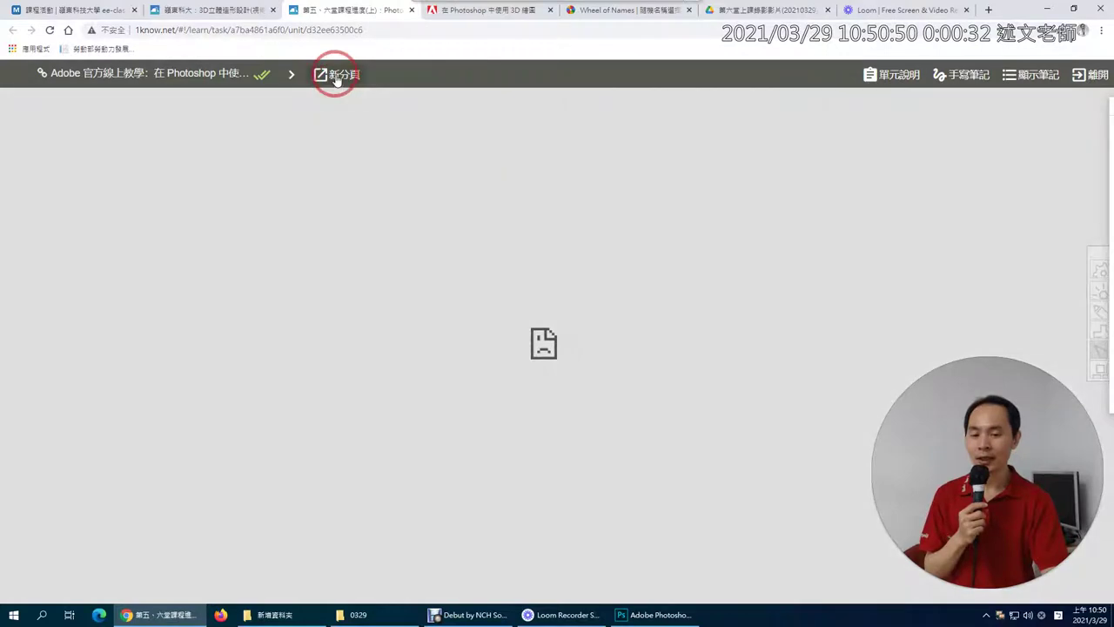
{"action": "left_click", "coordinate": [293, 75]}
{"action": "left_click", "coordinate": [488, 10]}
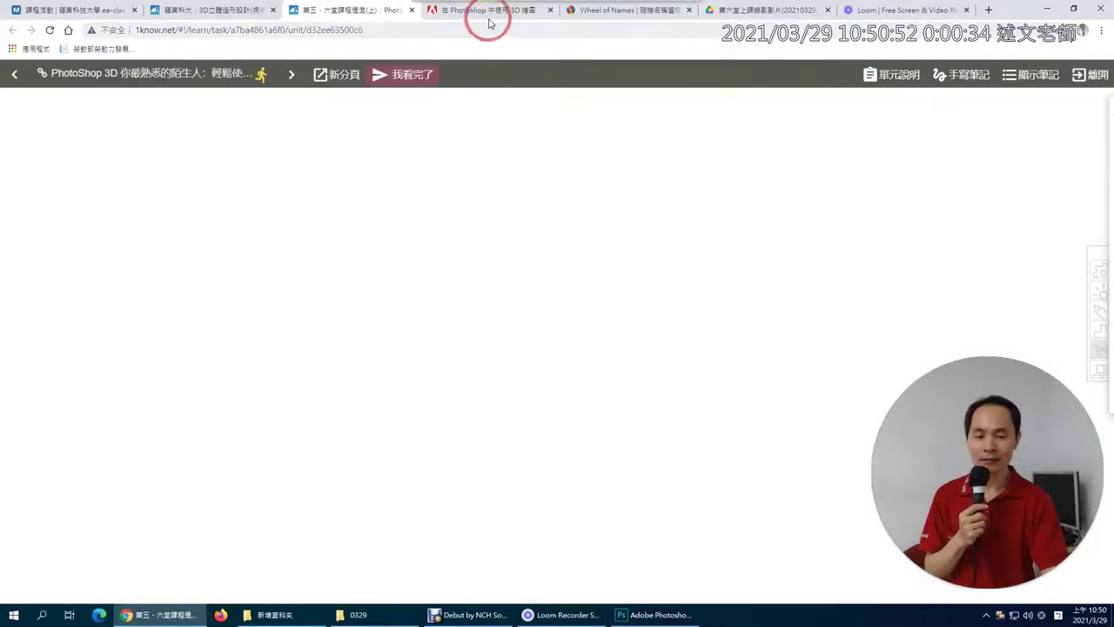
{"action": "left_click", "coordinate": [453, 275]}
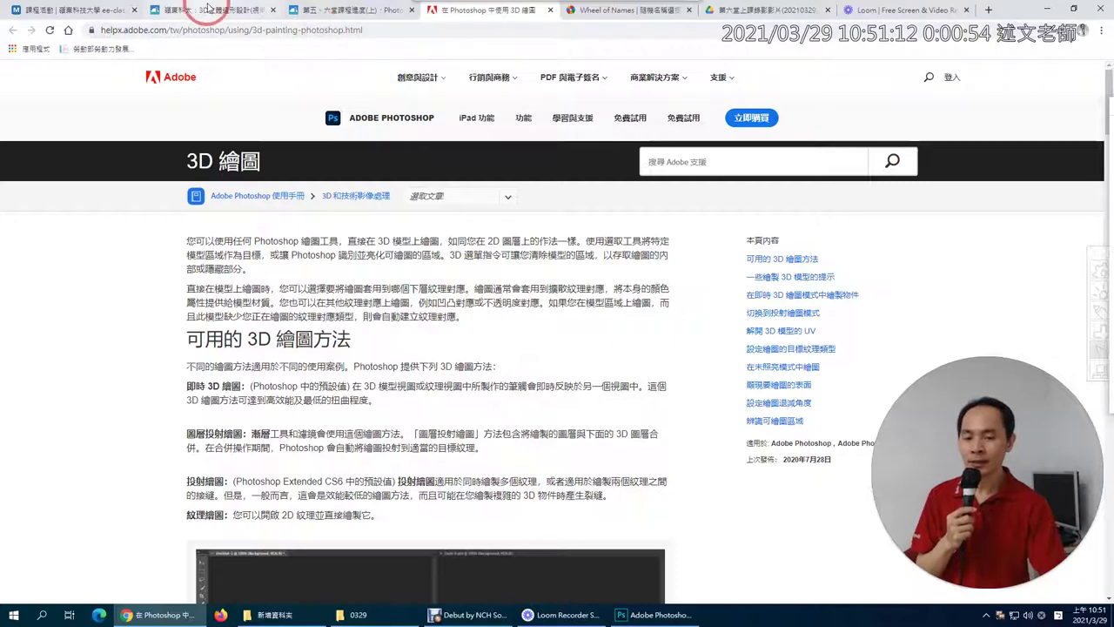
{"action": "left_click", "coordinate": [209, 10]}
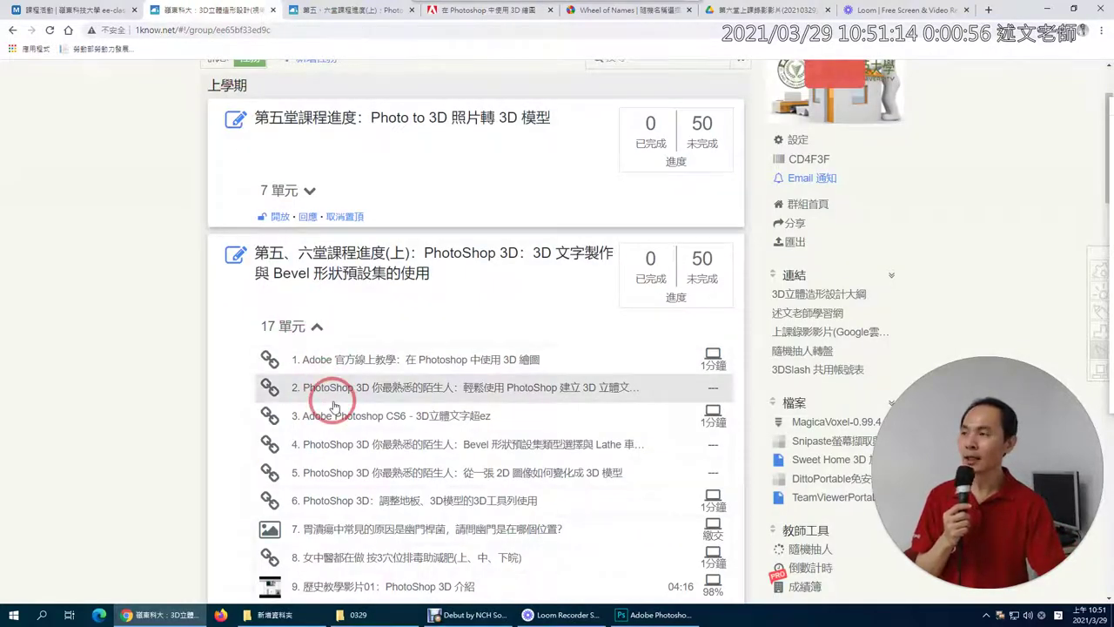
Open the PhotoShop 3D article, scroll down and highlight the CS5.5 and CS6 versions
{"action": "left_click", "coordinate": [324, 12]}
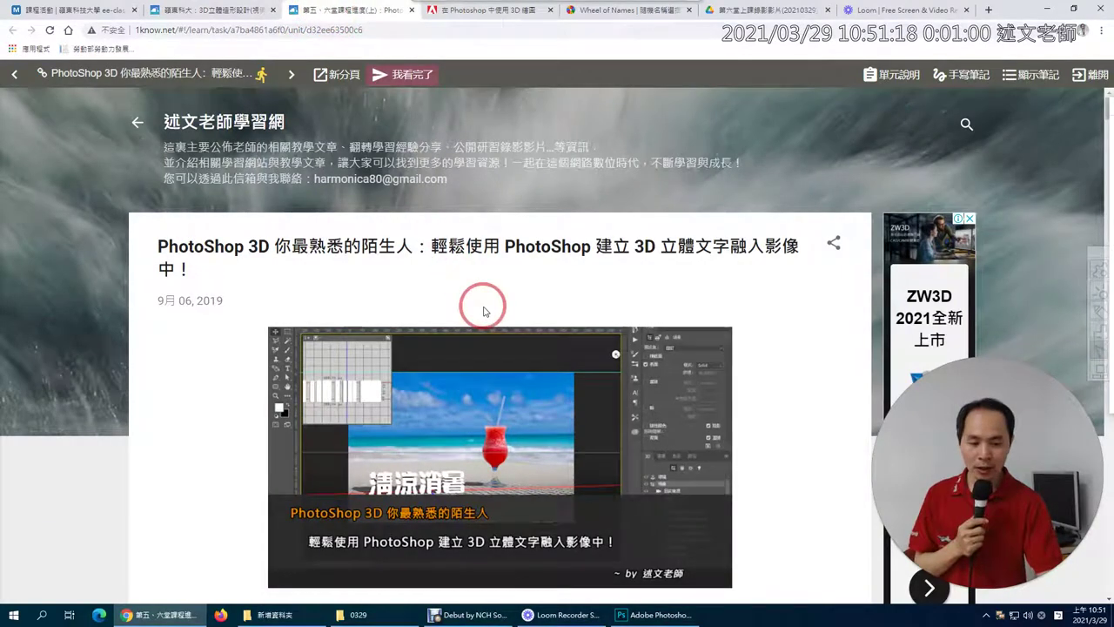
{"action": "scroll", "coordinate": [488, 304], "scroll_direction": "down", "scroll_amount": 4}
{"action": "scroll", "coordinate": [484, 311], "scroll_direction": "down", "scroll_amount": 3}
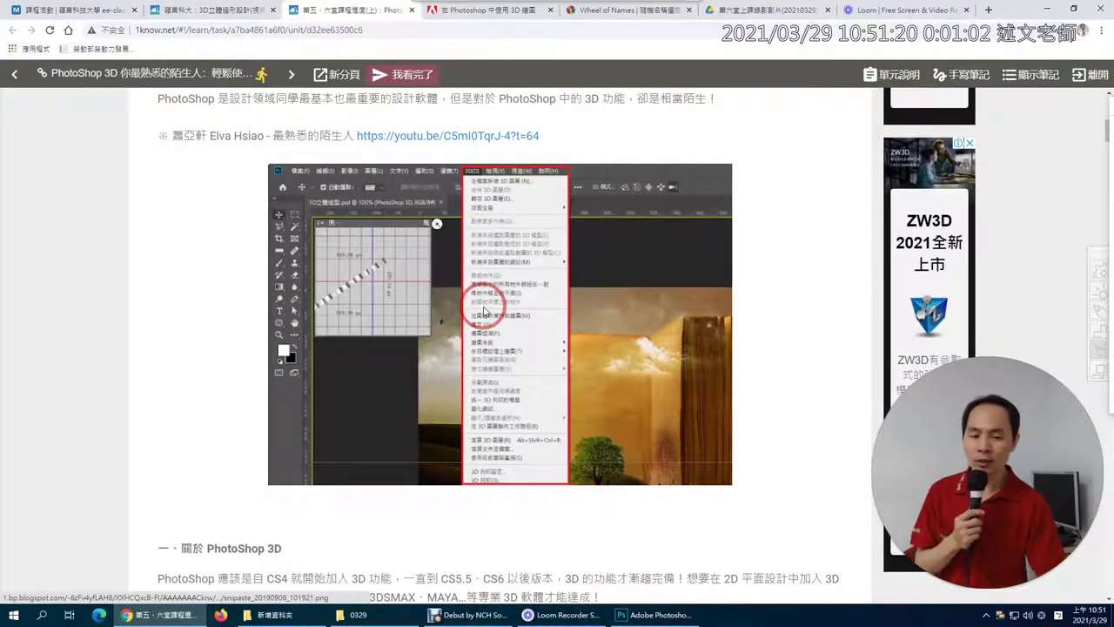
{"action": "scroll", "coordinate": [485, 312], "scroll_direction": "down", "scroll_amount": 1}
{"action": "scroll", "coordinate": [485, 312], "scroll_direction": "down", "scroll_amount": 2}
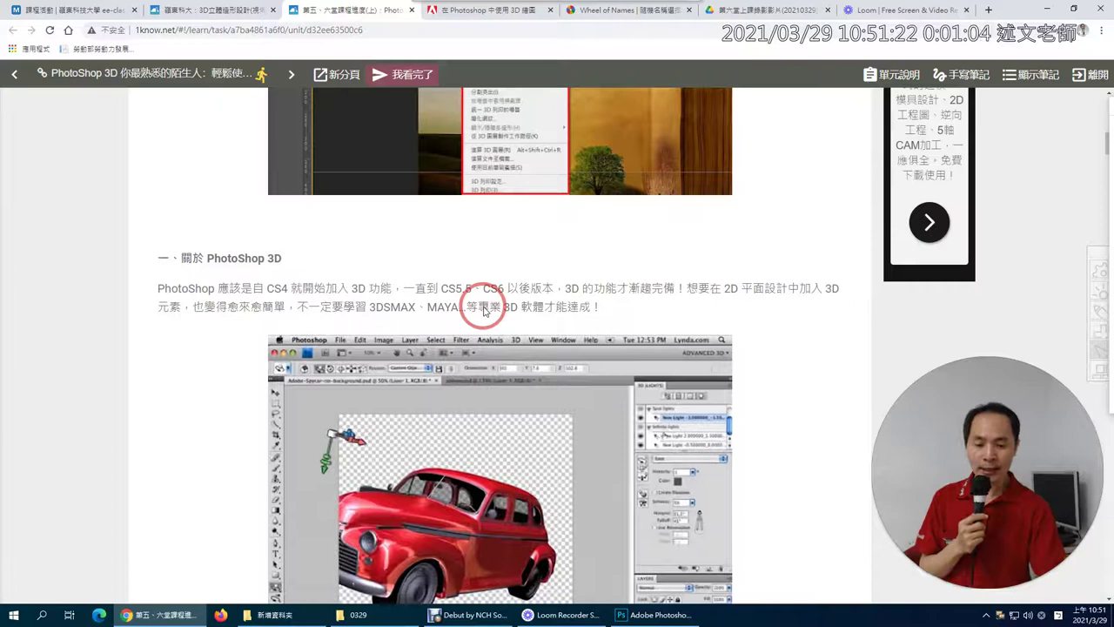
{"action": "left_click_drag", "start_coordinate": [438, 288], "coordinate": [505, 289]}
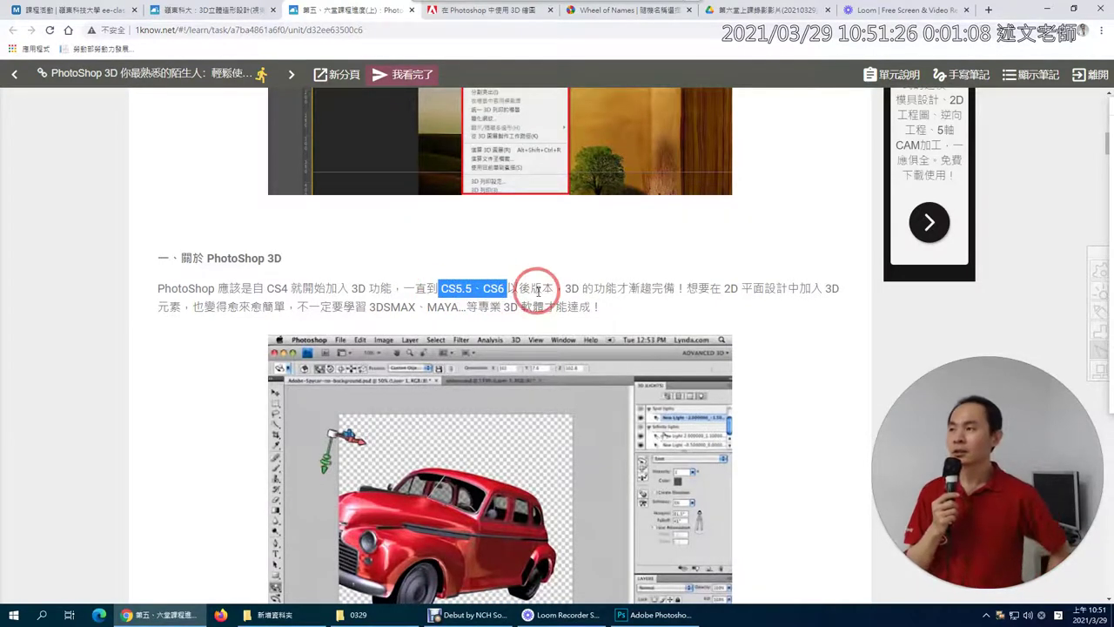
{"action": "left_click", "coordinate": [307, 288]}
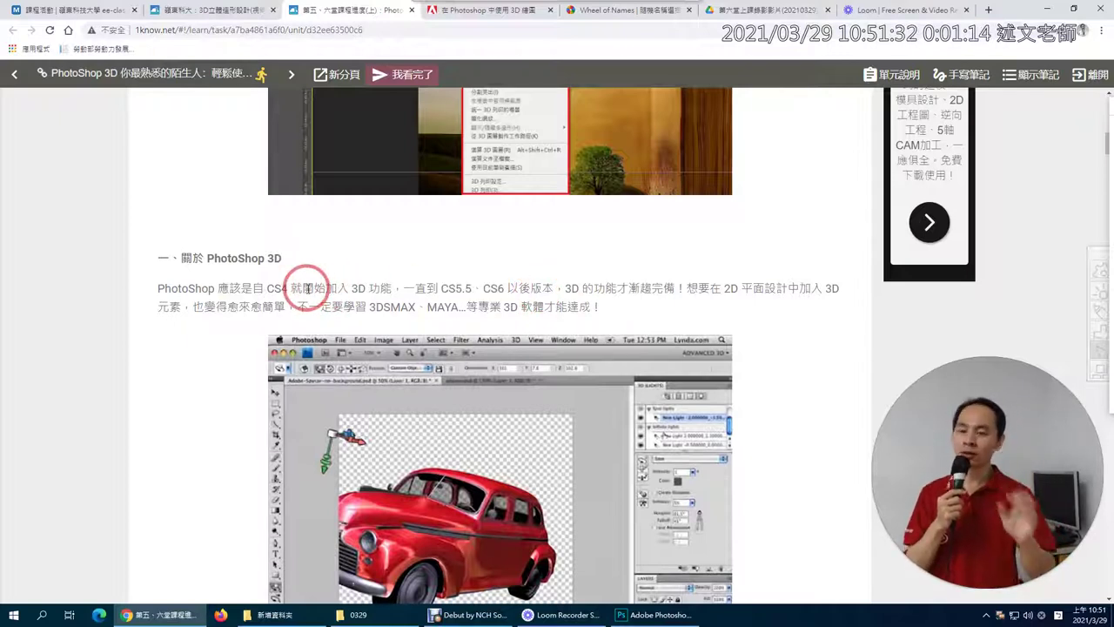
{"action": "left_click_drag", "start_coordinate": [483, 288], "coordinate": [506, 290]}
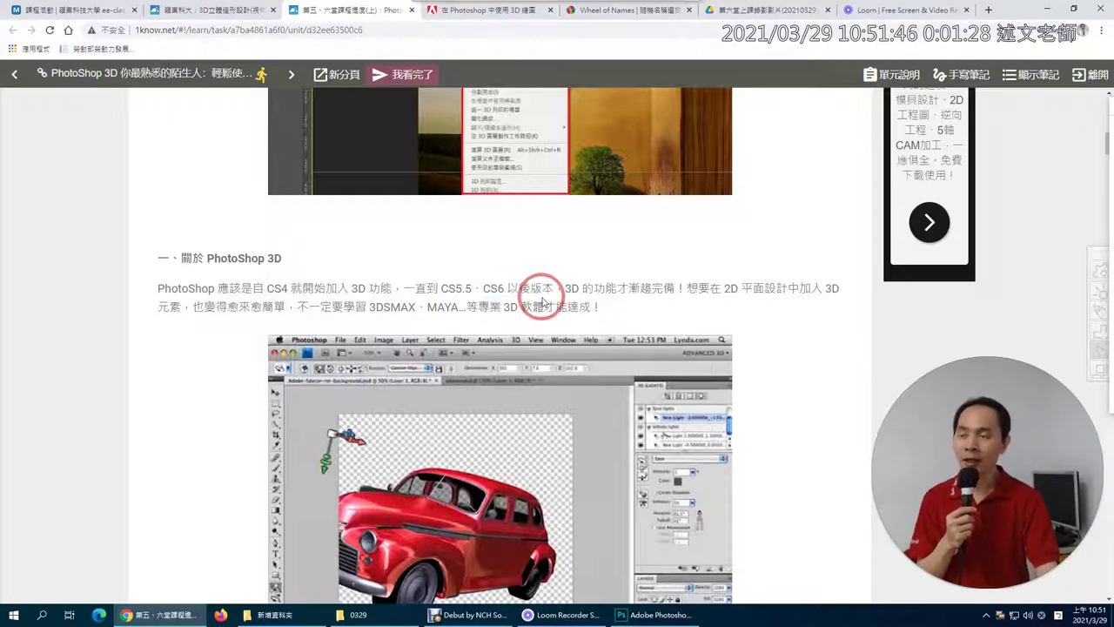
Scroll the article down to the section on switching to the 3D workspace
{"action": "scroll", "coordinate": [542, 301], "scroll_direction": "down", "scroll_amount": 3}
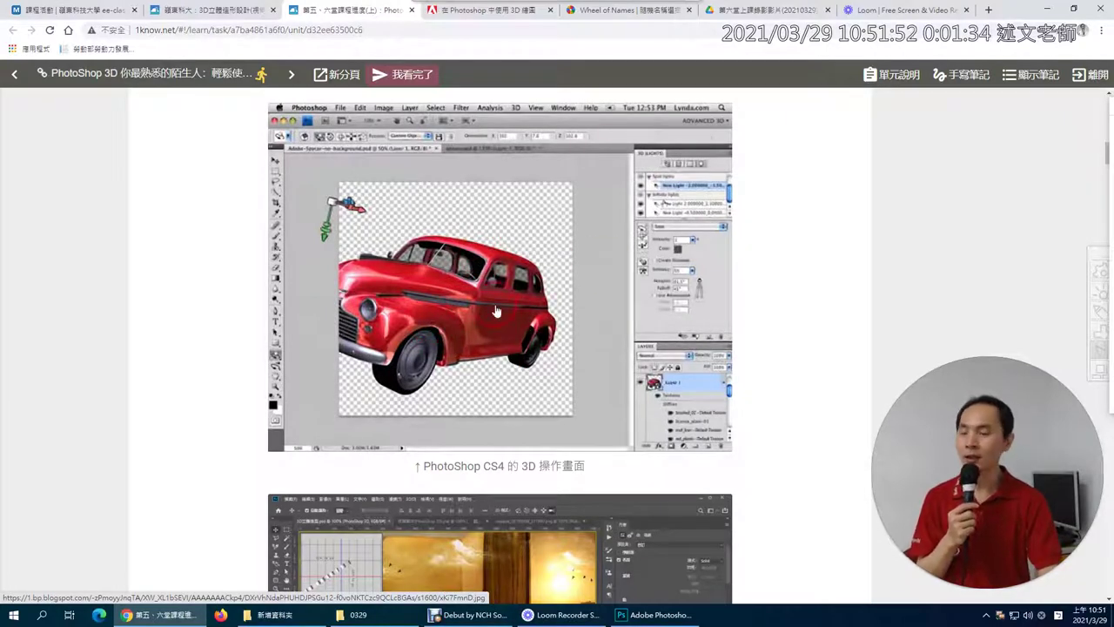
{"action": "scroll", "coordinate": [496, 310], "scroll_direction": "down", "scroll_amount": 4}
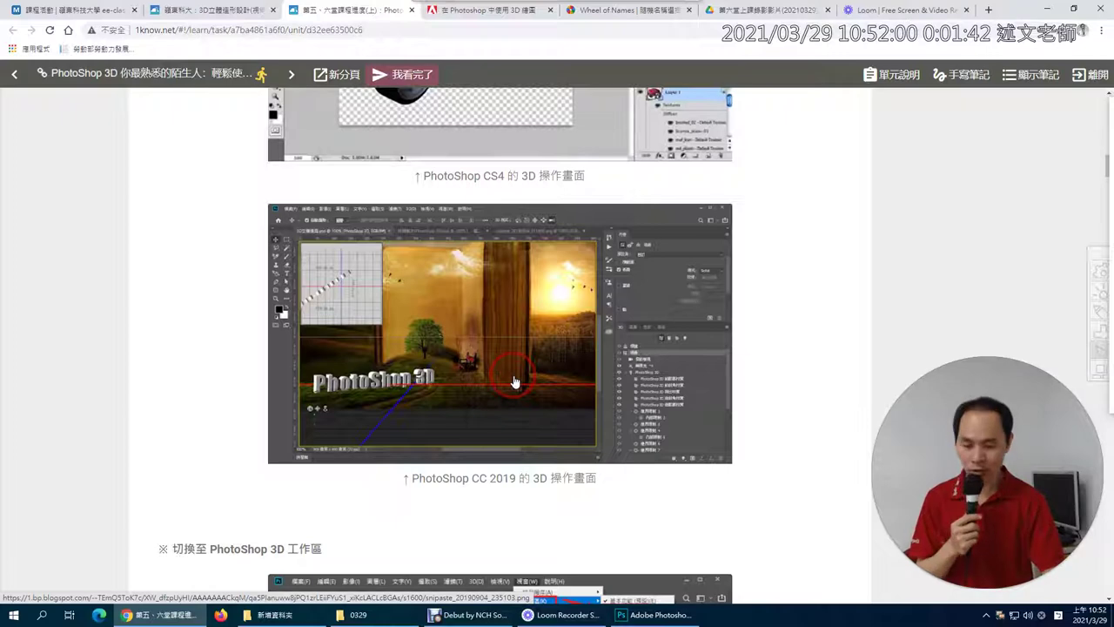
{"action": "scroll", "coordinate": [515, 381], "scroll_direction": "down", "scroll_amount": 1}
{"action": "scroll", "coordinate": [514, 381], "scroll_direction": "down", "scroll_amount": 3}
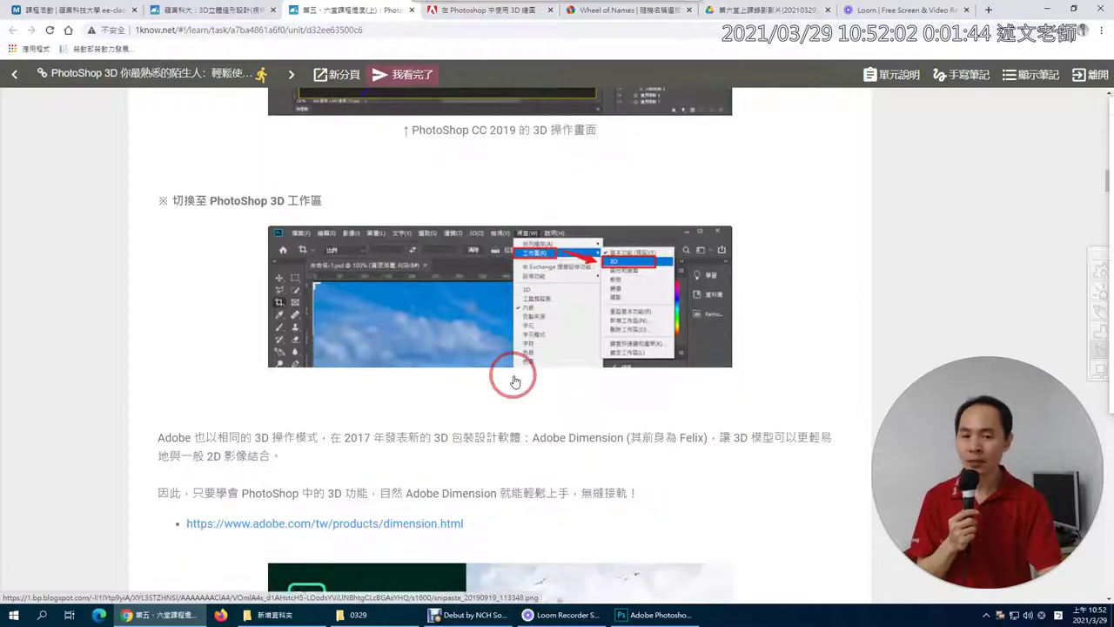
{"action": "left_click", "coordinate": [649, 615]}
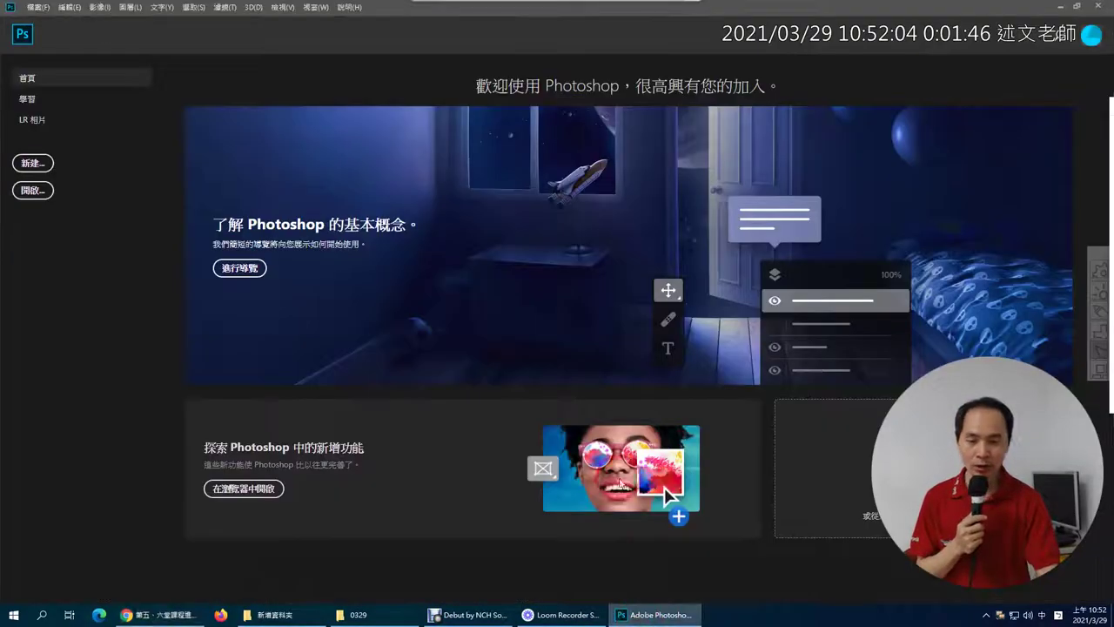
{"action": "left_click", "coordinate": [253, 8]}
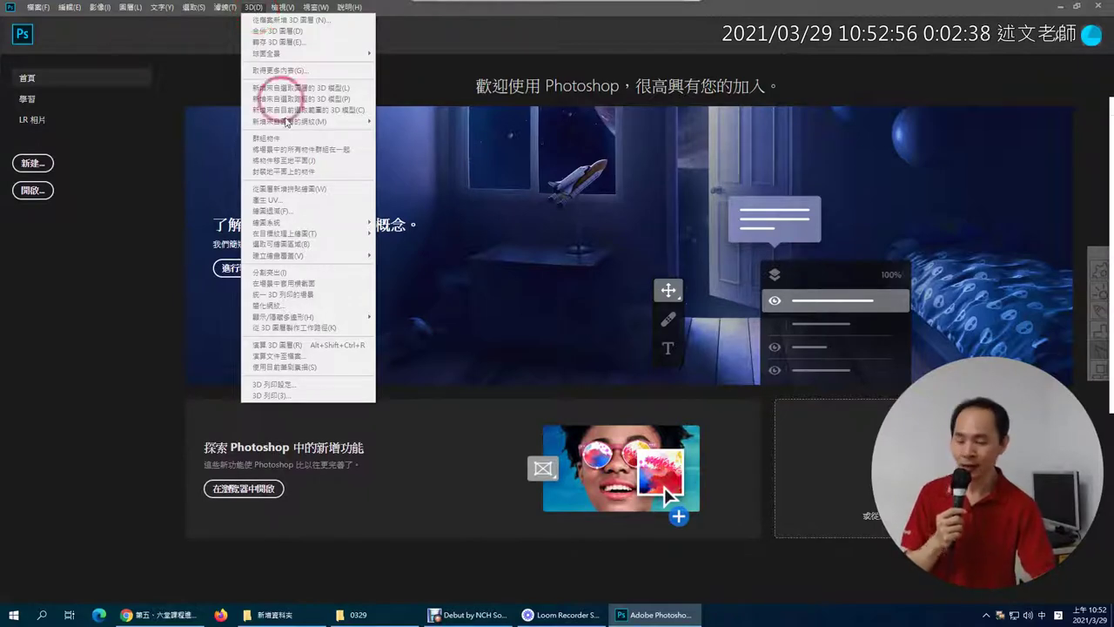
{"action": "left_click", "coordinate": [171, 615]}
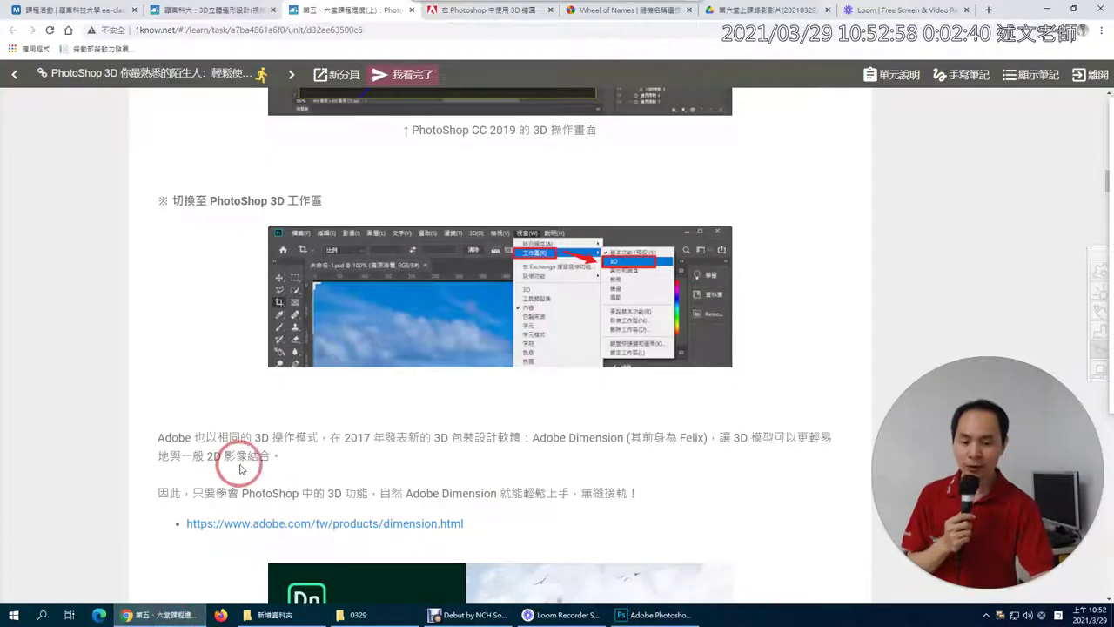
Mark the 3D packaging design software phrase and Adobe Dimension, then erase the marks
{"action": "scroll", "coordinate": [251, 440], "scroll_direction": "down", "scroll_amount": 3}
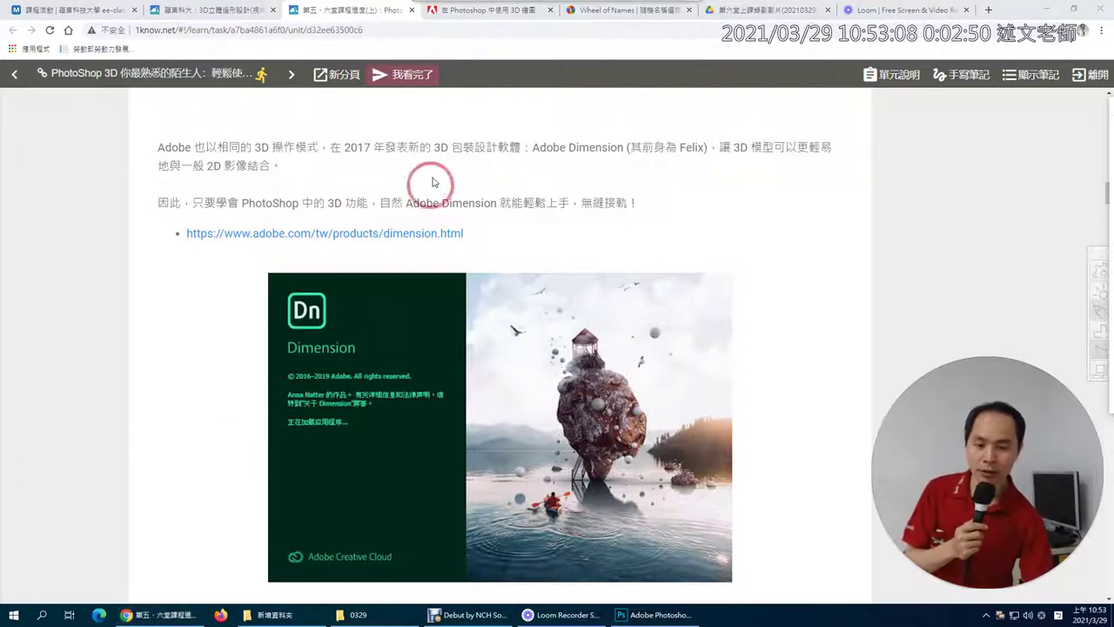
{"action": "left_click_drag", "start_coordinate": [409, 161], "coordinate": [527, 161]}
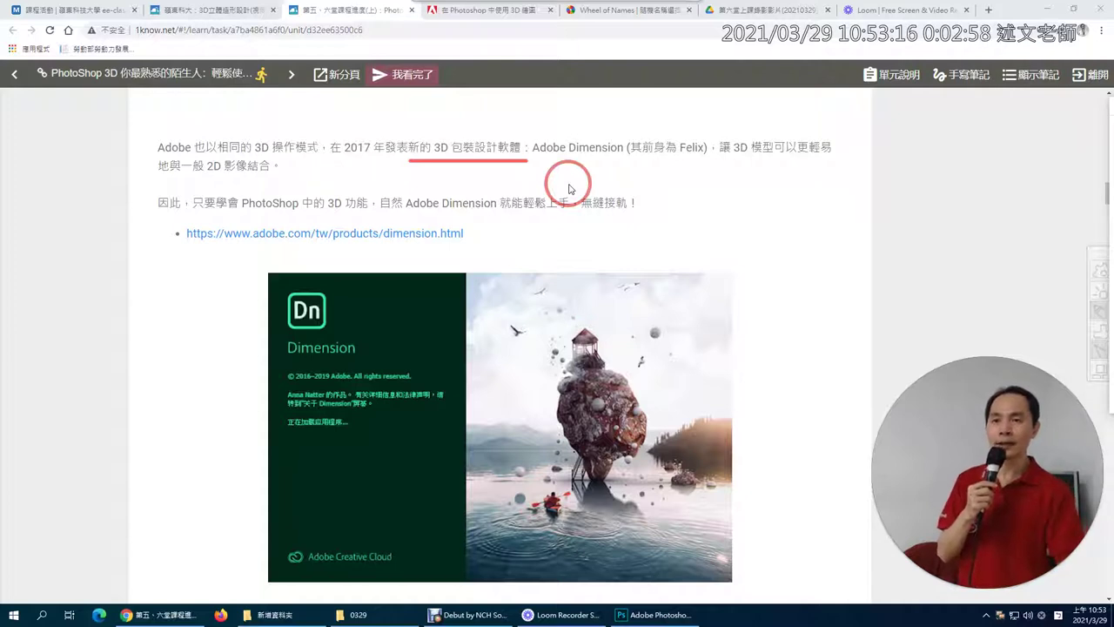
{"action": "mouse_move", "coordinate": [522, 163]}
{"action": "left_mouse_down"}
{"action": "mouse_move", "coordinate": [724, 179]}
{"action": "mouse_move", "coordinate": [520, 167]}
{"action": "left_mouse_up"}
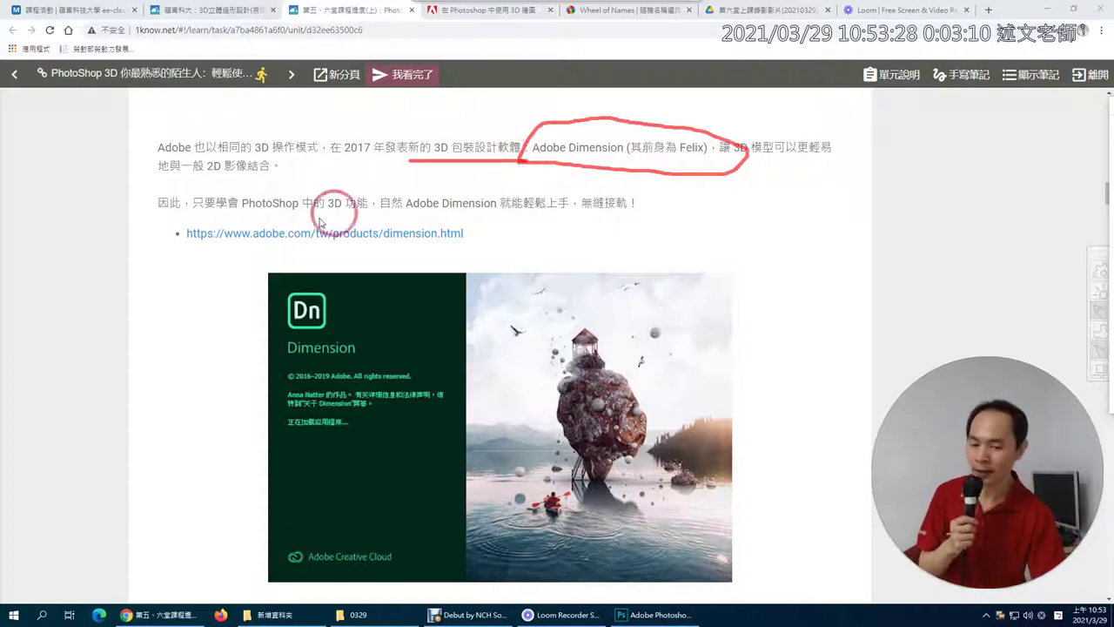
{"action": "key", "text": "Escape"}
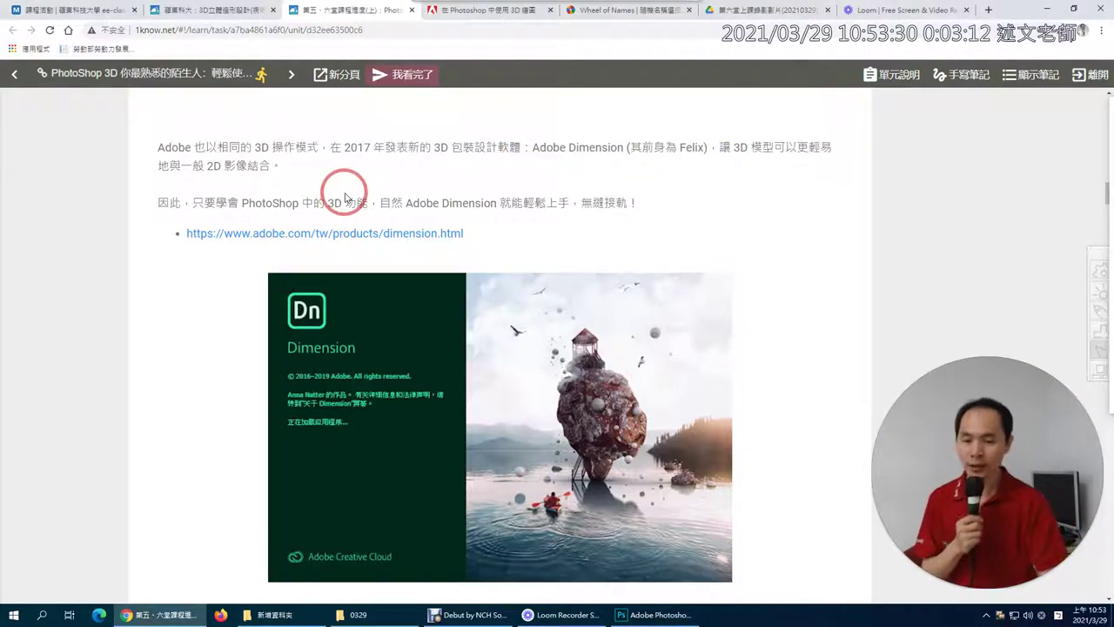
Scroll down to Adobe Dimension's local and cloud rendering example
{"action": "scroll", "coordinate": [345, 198], "scroll_direction": "down", "scroll_amount": 2}
{"action": "scroll", "coordinate": [345, 197], "scroll_direction": "down", "scroll_amount": 1}
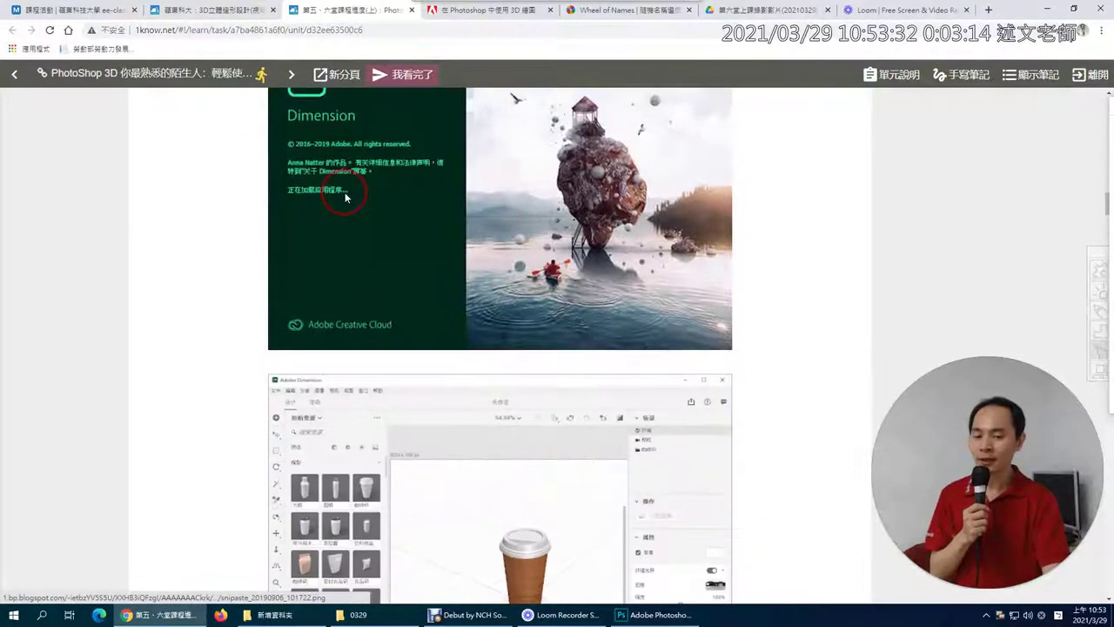
{"action": "scroll", "coordinate": [345, 197], "scroll_direction": "down", "scroll_amount": 3}
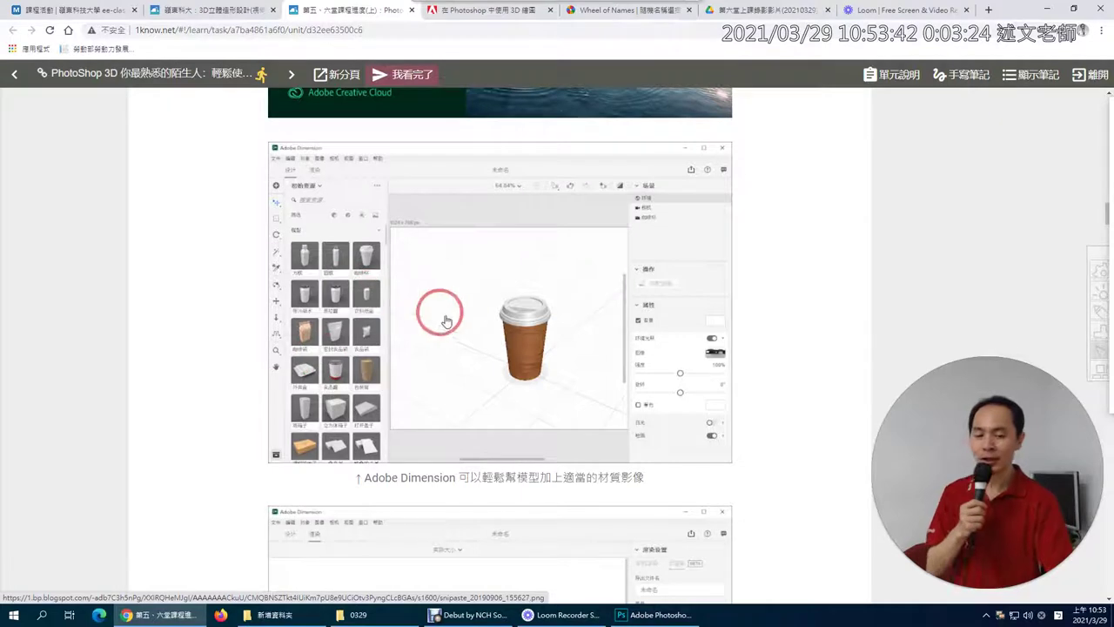
{"action": "scroll", "coordinate": [478, 345], "scroll_direction": "down", "scroll_amount": 2}
{"action": "scroll", "coordinate": [478, 344], "scroll_direction": "down", "scroll_amount": 3}
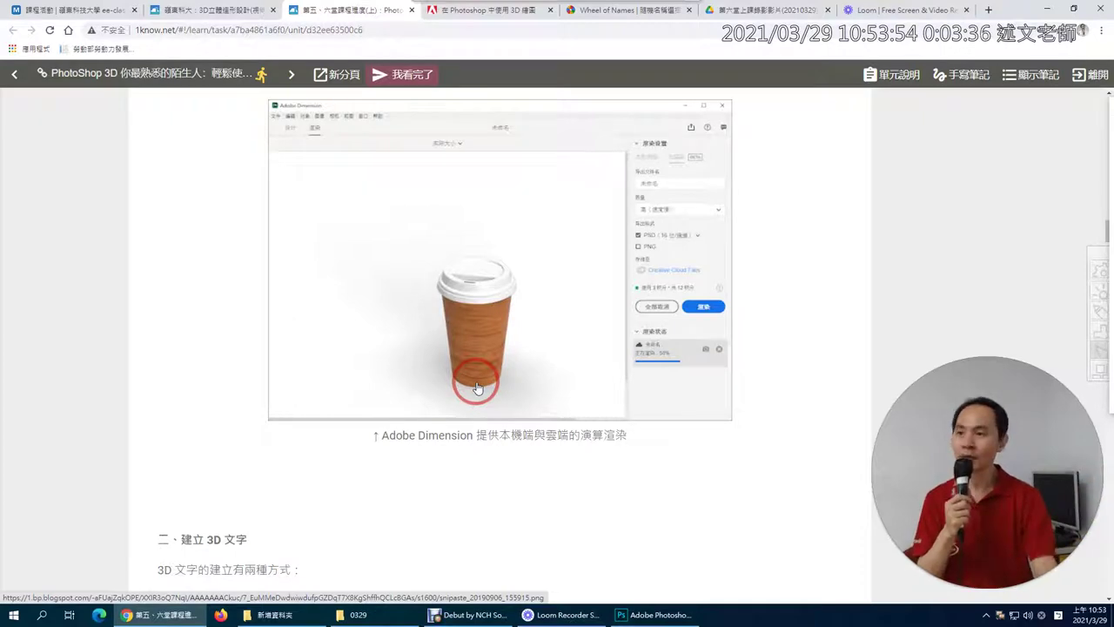
Sketch red guide lines around the beach-text screenshot in section 二、建立 3D 文字, then clear them
{"action": "scroll", "coordinate": [477, 388], "scroll_direction": "down", "scroll_amount": 4}
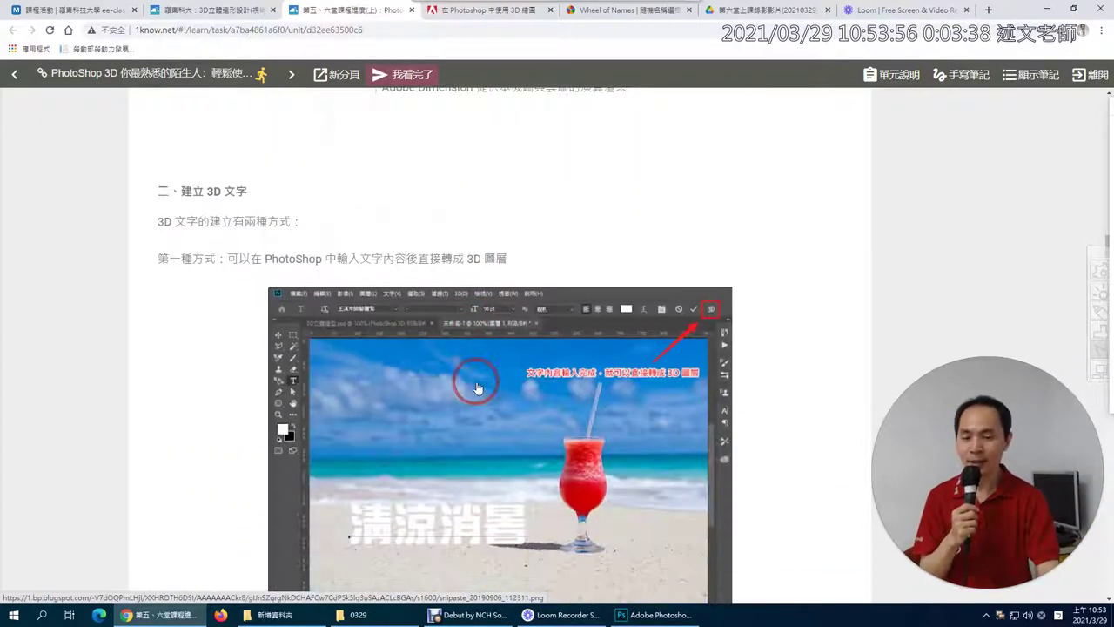
{"action": "scroll", "coordinate": [477, 389], "scroll_direction": "down", "scroll_amount": 1}
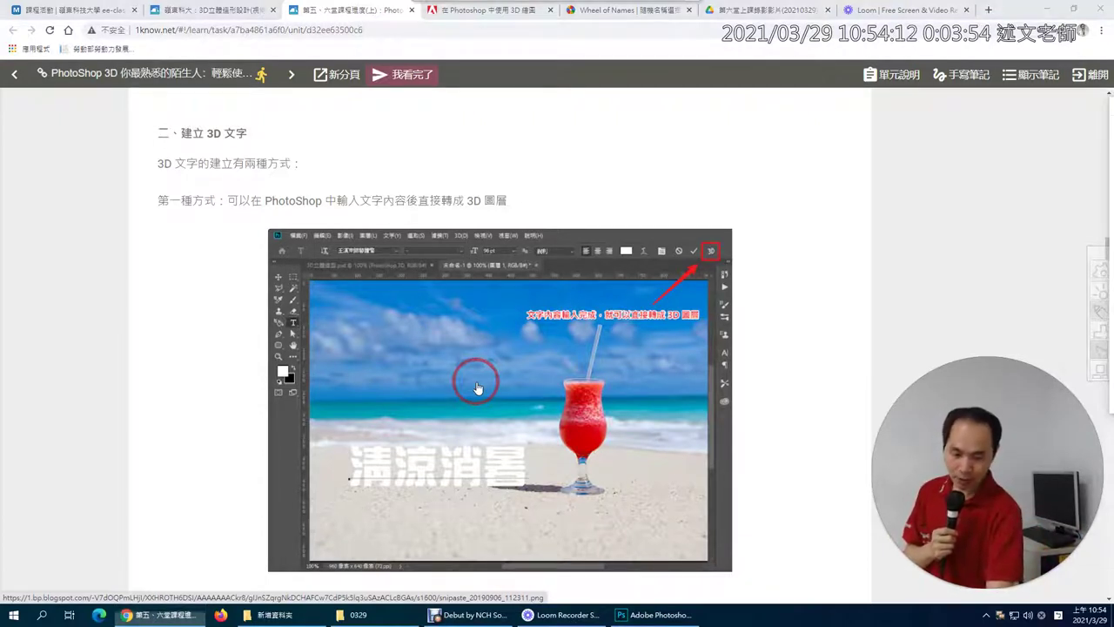
{"action": "mouse_move", "coordinate": [180, 470]}
{"action": "left_mouse_down"}
{"action": "mouse_move", "coordinate": [359, 417]}
{"action": "mouse_move", "coordinate": [431, 374]}
{"action": "left_mouse_up"}
{"action": "left_click_drag", "start_coordinate": [666, 405], "coordinate": [756, 505]}
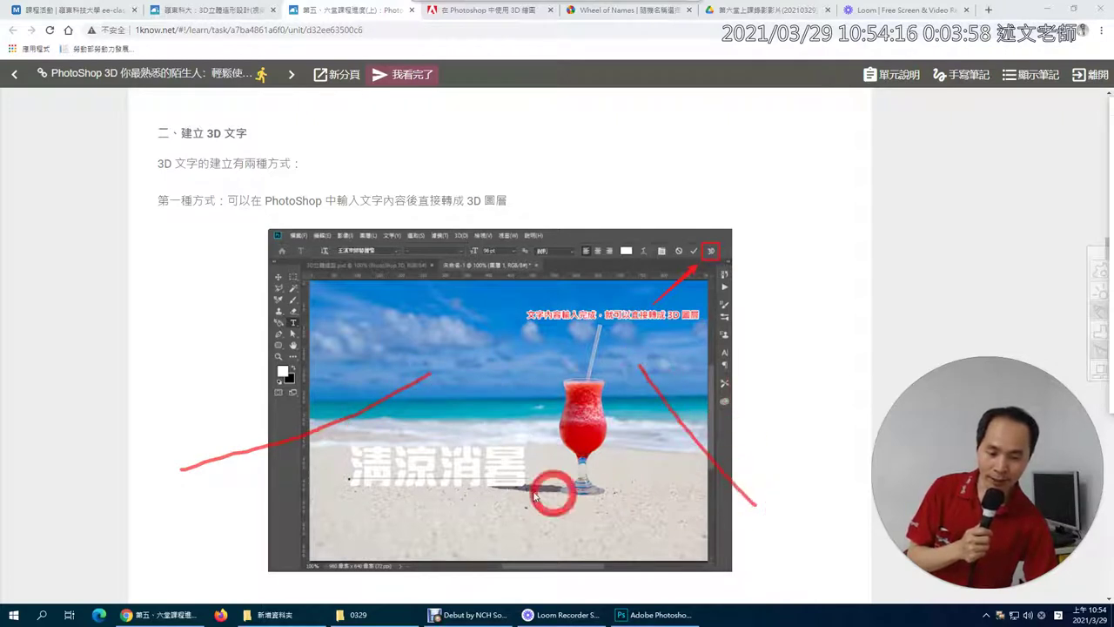
{"action": "left_click_drag", "start_coordinate": [281, 482], "coordinate": [396, 414]}
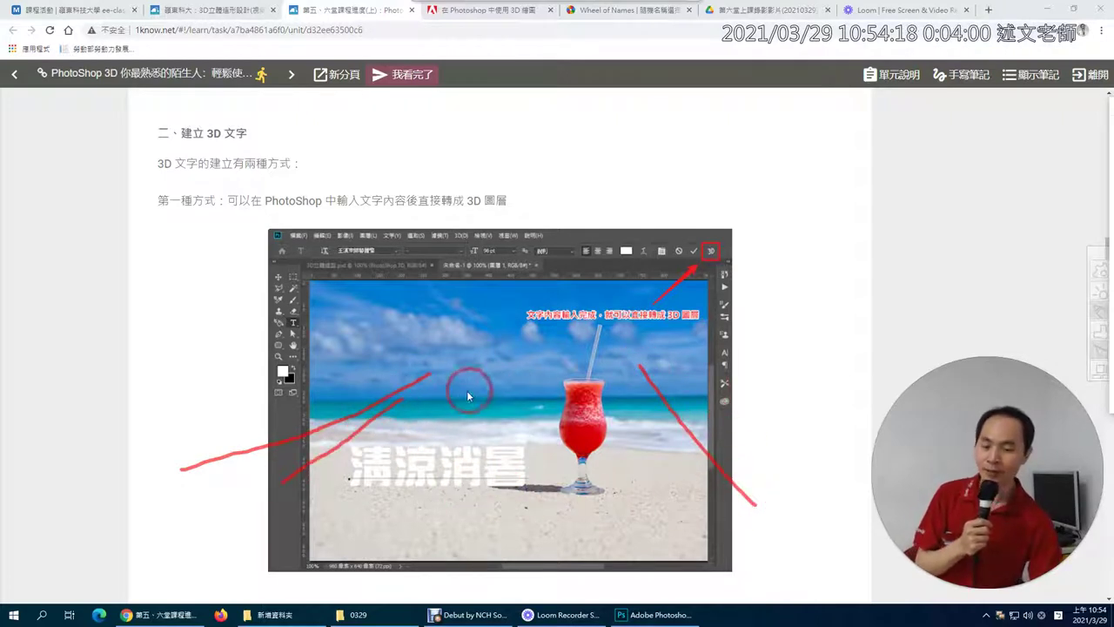
{"action": "mouse_move", "coordinate": [213, 509]}
{"action": "left_mouse_down"}
{"action": "mouse_move", "coordinate": [505, 386]}
{"action": "mouse_move", "coordinate": [746, 541]}
{"action": "left_mouse_up"}
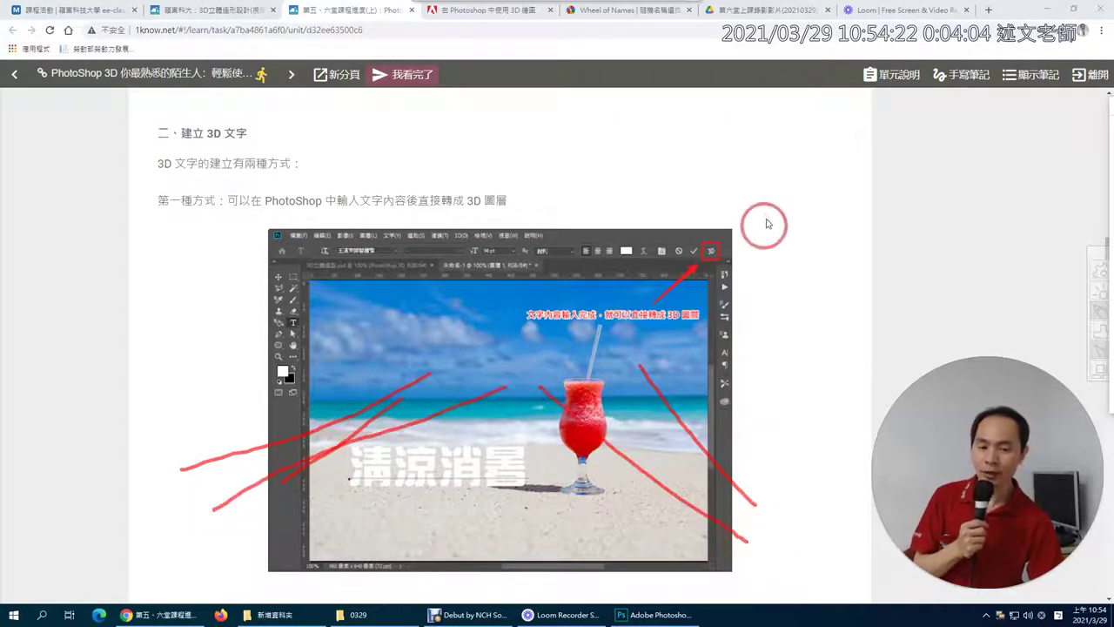
{"action": "mouse_move", "coordinate": [794, 116]}
{"action": "left_mouse_down"}
{"action": "mouse_move", "coordinate": [798, 279]}
{"action": "mouse_move", "coordinate": [820, 238]}
{"action": "left_mouse_up"}
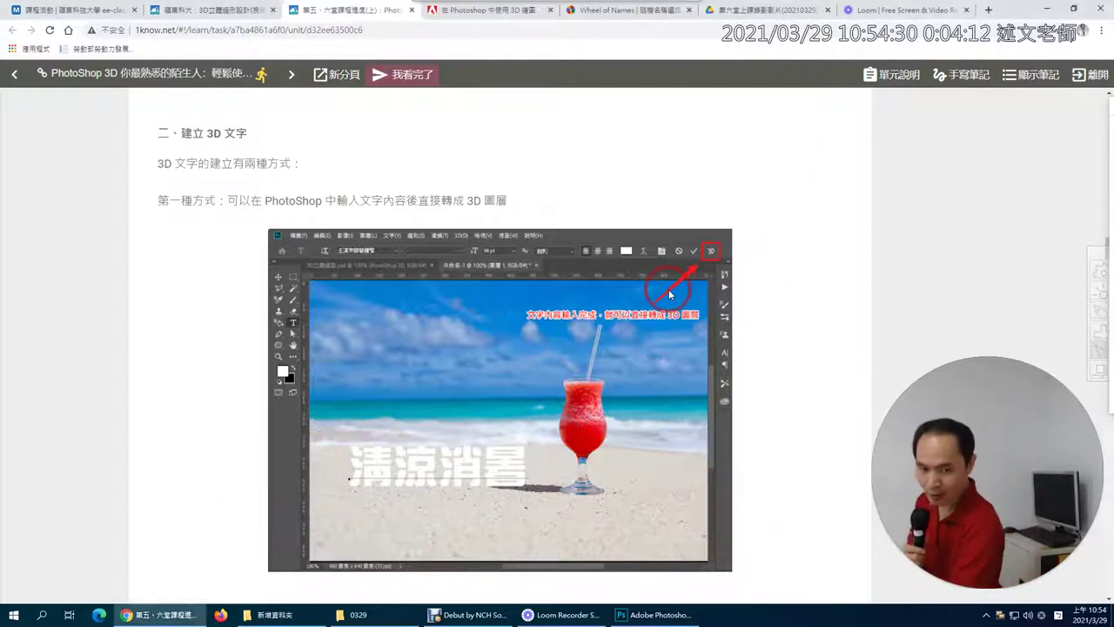
{"action": "left_click", "coordinate": [858, 110]}
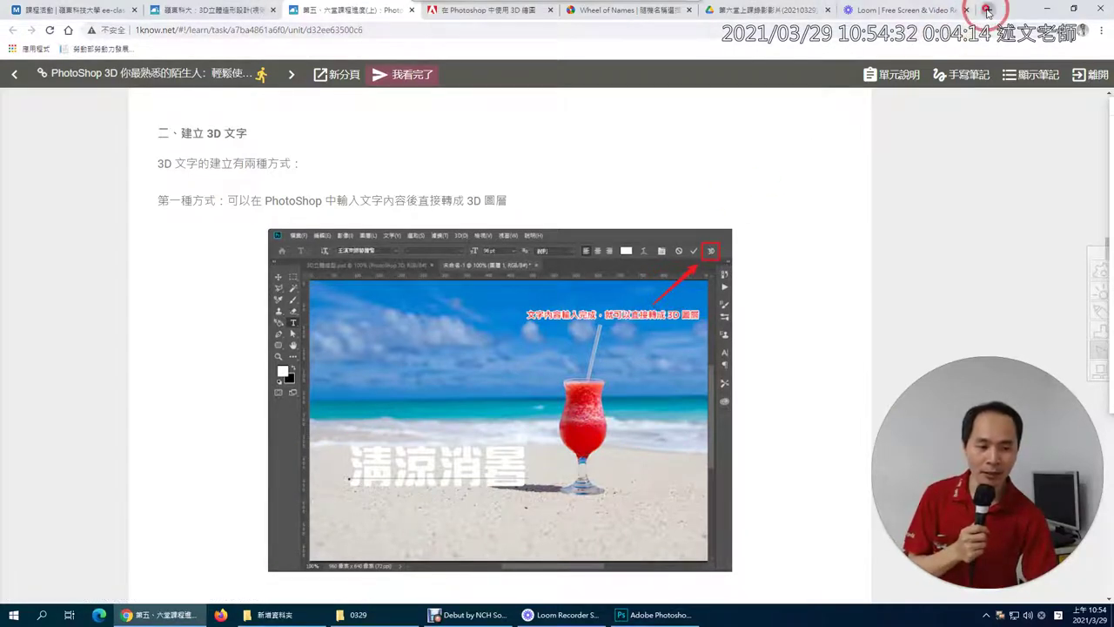
Voice-search Google for 沙灘 in a new tab and show the image results
{"action": "left_click", "coordinate": [988, 10]}
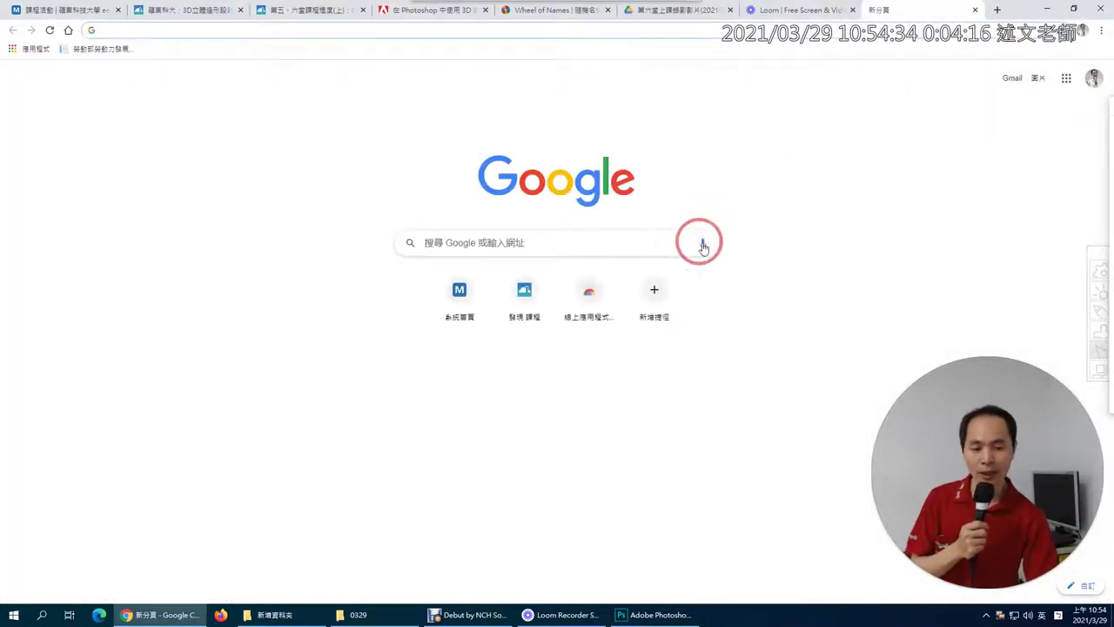
{"action": "left_click", "coordinate": [705, 247]}
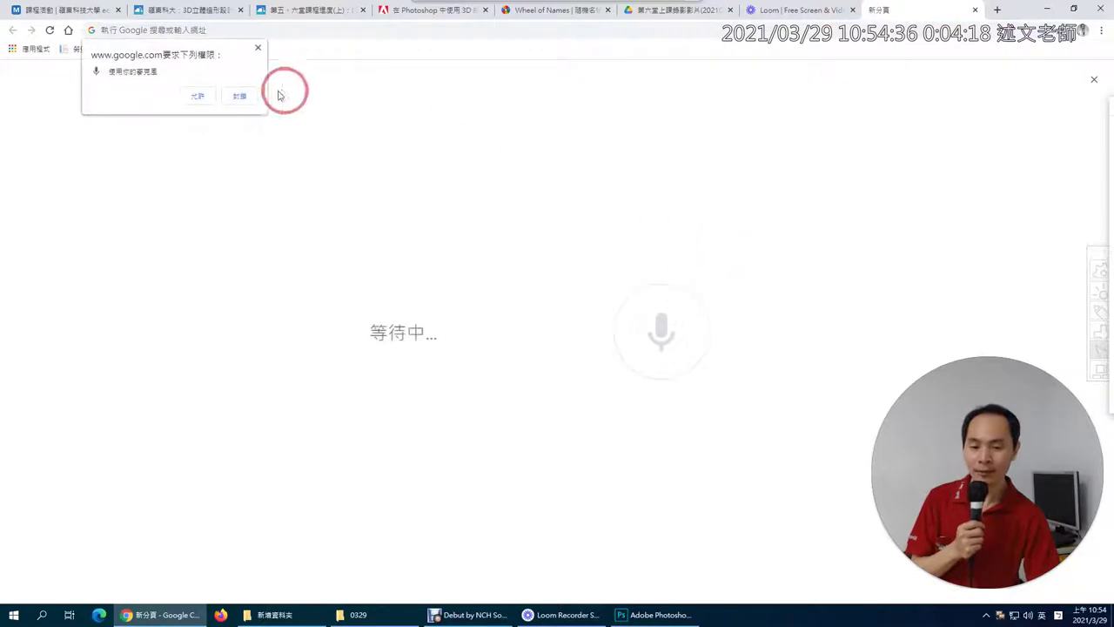
{"action": "left_click", "coordinate": [205, 103]}
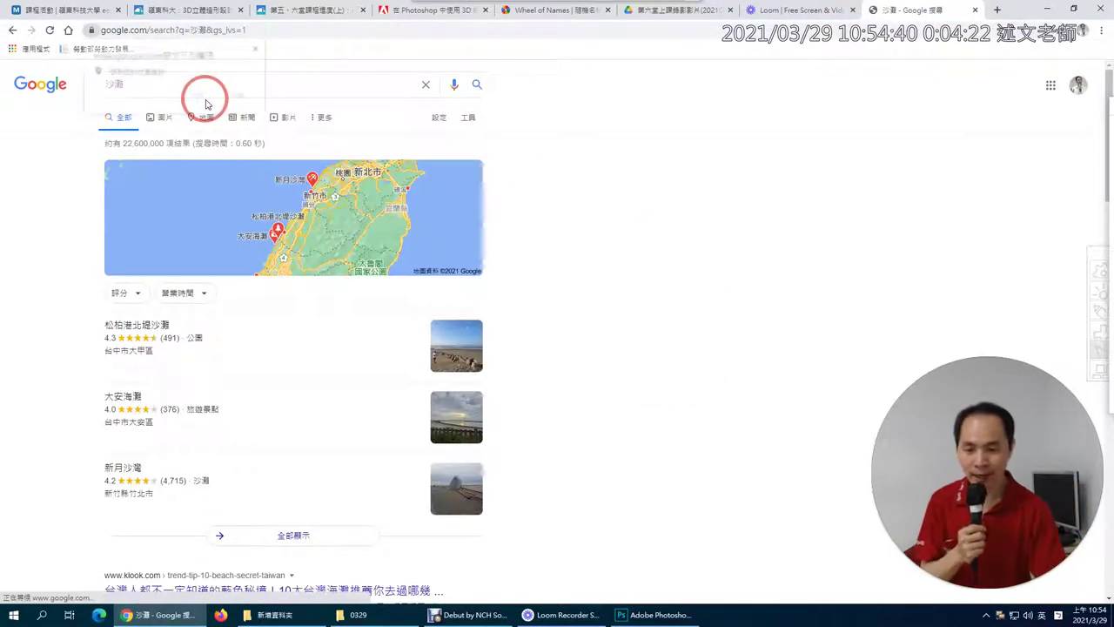
{"action": "left_click", "coordinate": [251, 100]}
{"action": "left_click", "coordinate": [159, 118]}
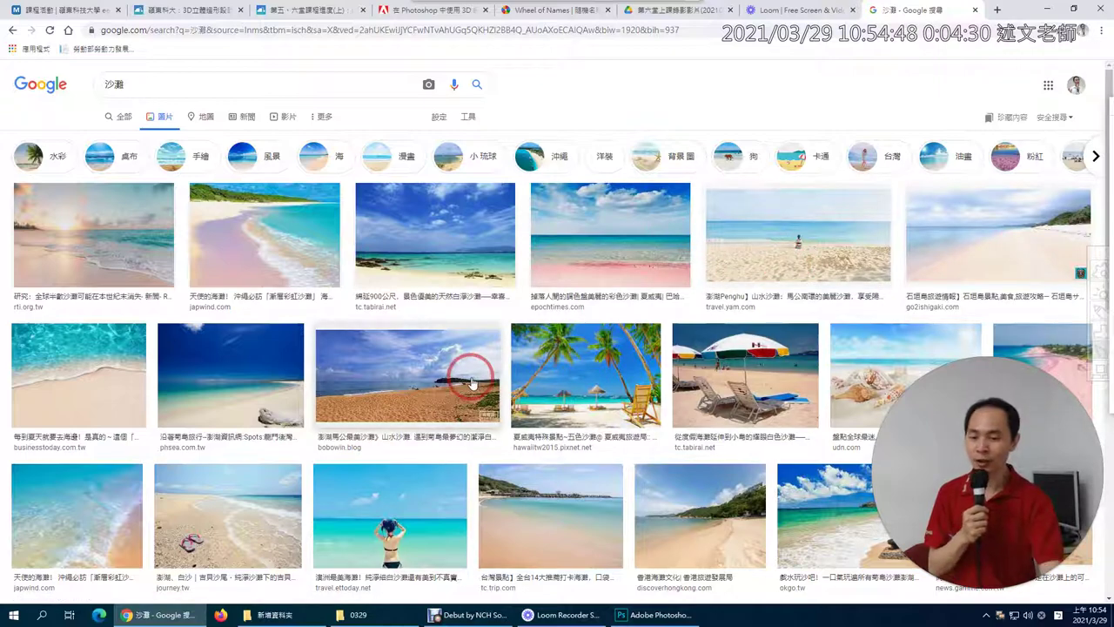
Preview the blue-sky driftwood beach photo and copy it for use in Photoshop
{"action": "scroll", "coordinate": [471, 383], "scroll_direction": "down", "scroll_amount": 3}
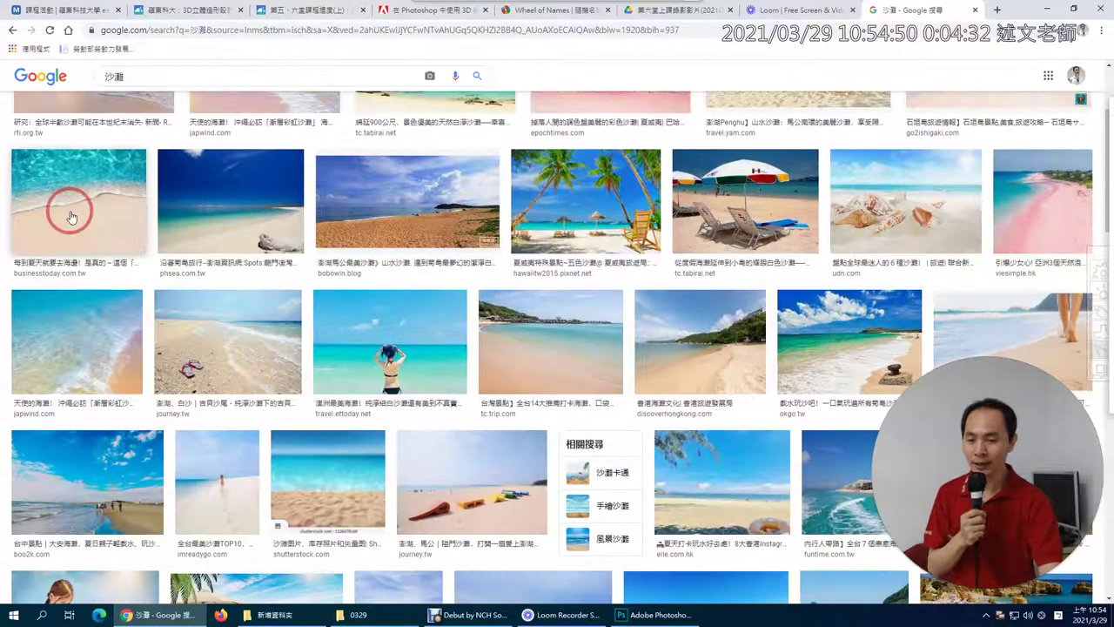
{"action": "left_click", "coordinate": [72, 217]}
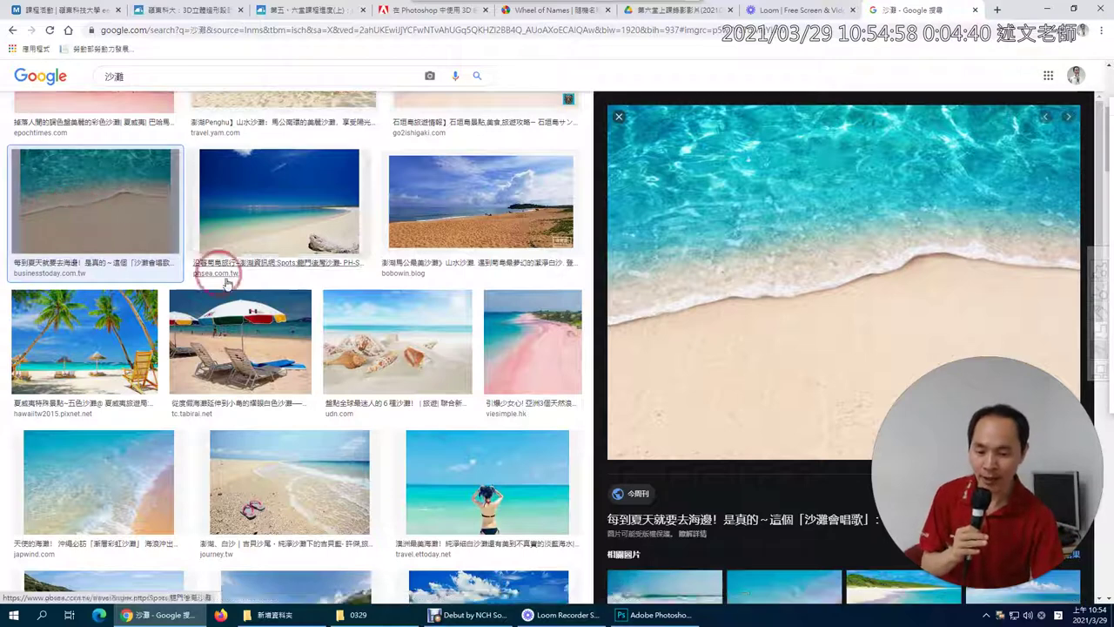
{"action": "scroll", "coordinate": [305, 322], "scroll_direction": "up", "scroll_amount": 1}
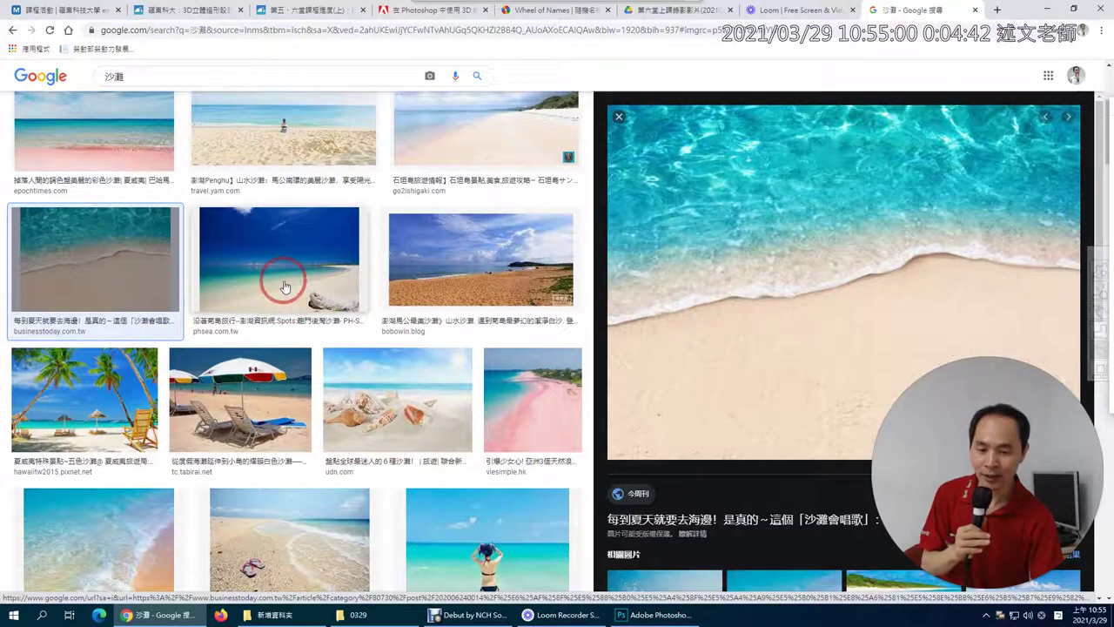
{"action": "left_click", "coordinate": [284, 287]}
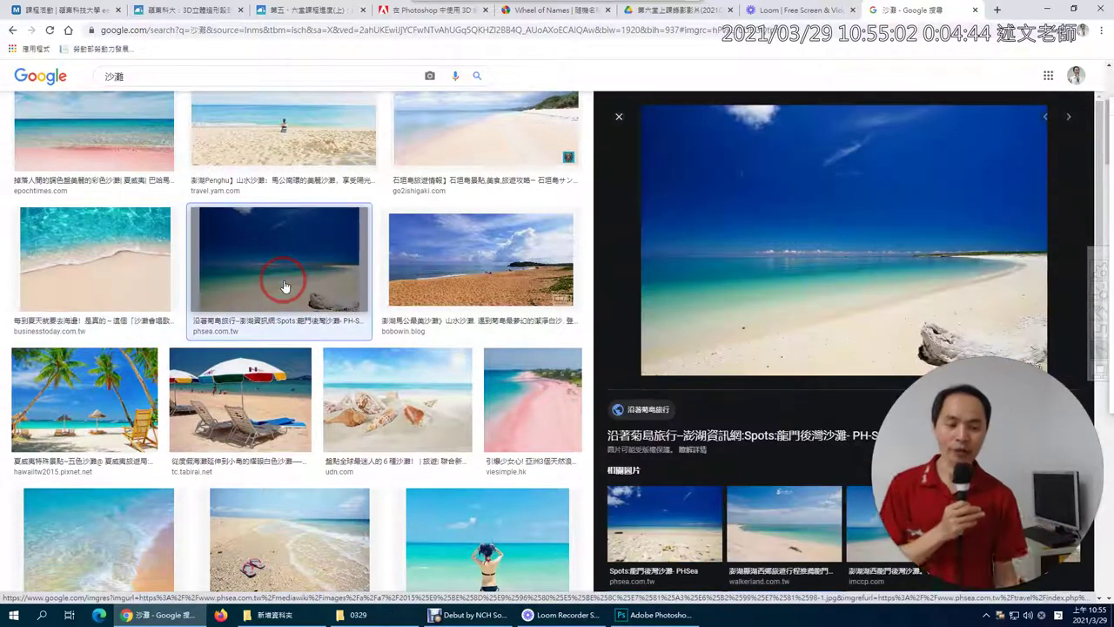
{"action": "right_click", "coordinate": [844, 212]}
{"action": "left_click", "coordinate": [902, 322]}
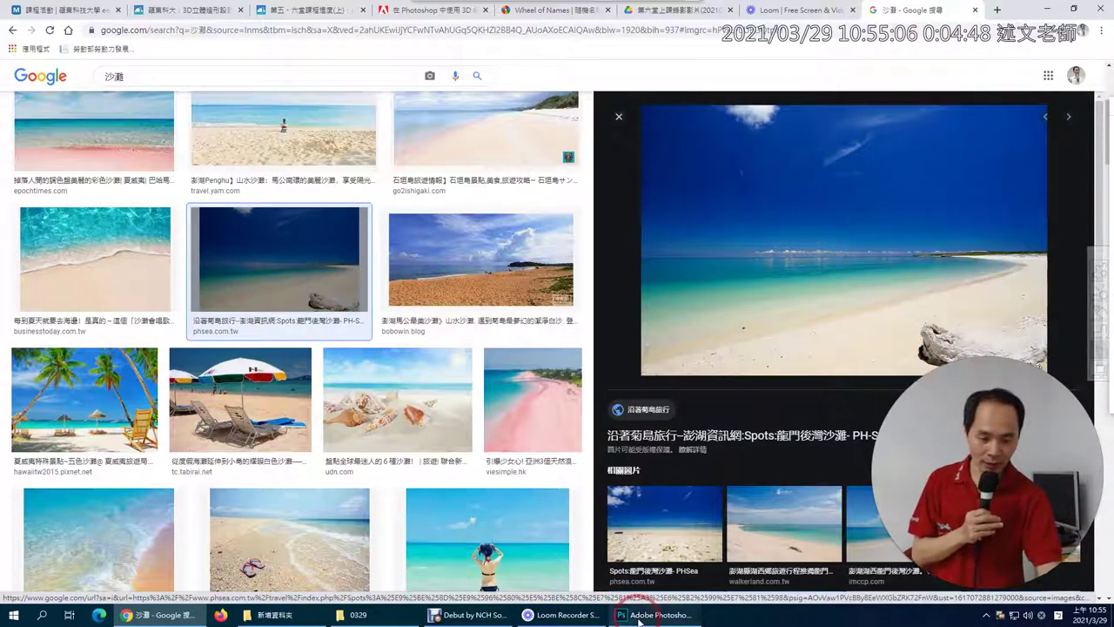
Create a new Photoshop document and paste the beach photo in as 圖層 1
{"action": "left_click", "coordinate": [654, 614]}
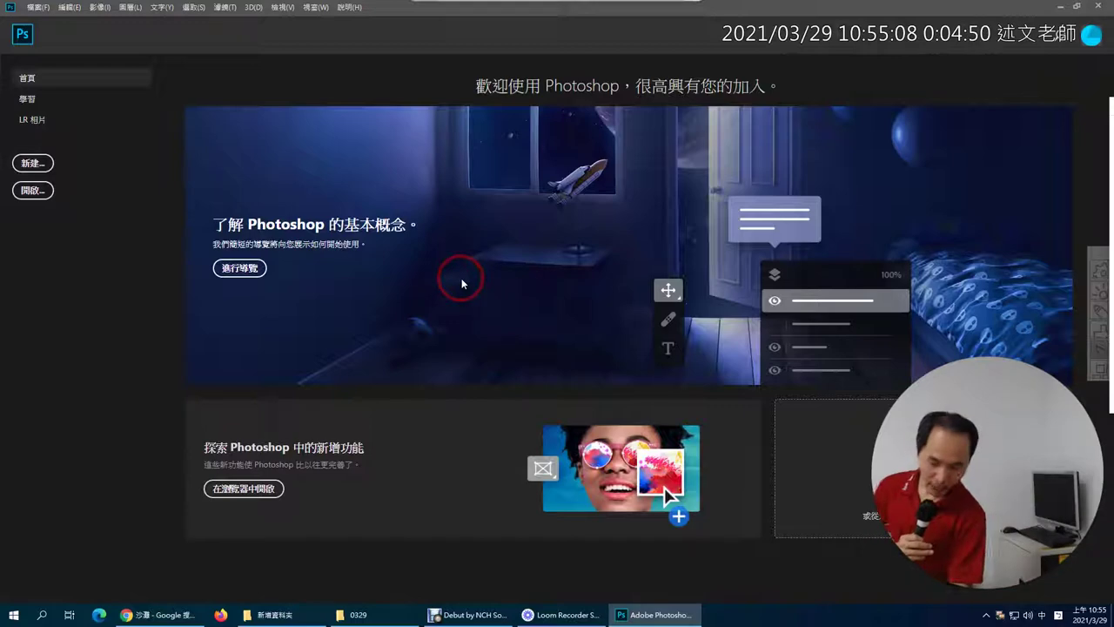
{"action": "key", "text": "ctrl+n"}
{"action": "key", "text": "Escape"}
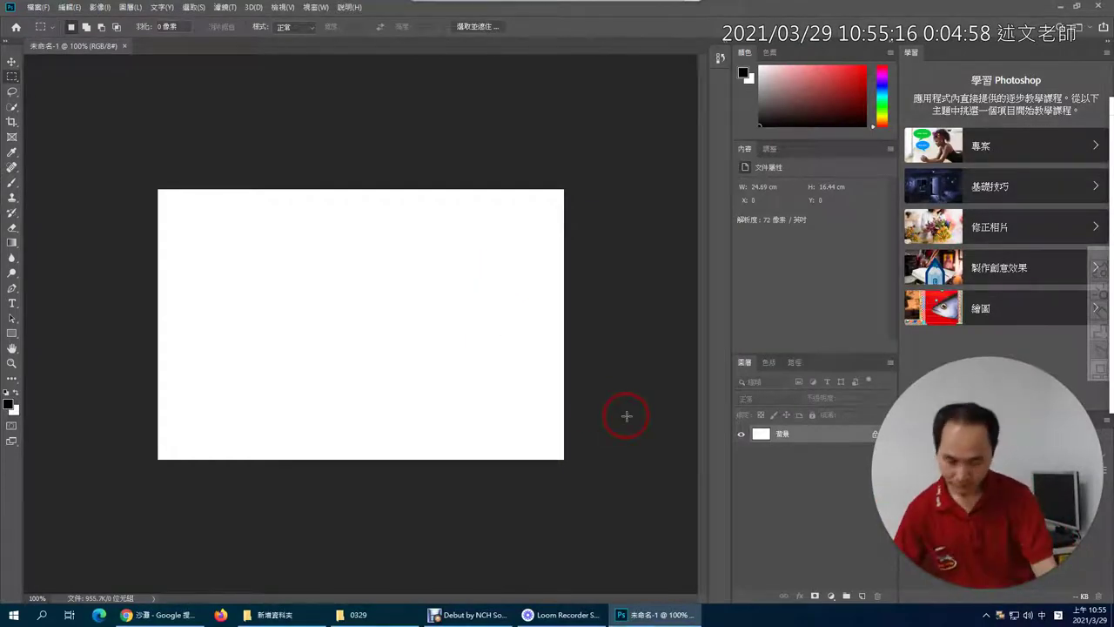
{"action": "key", "text": "ctrl+v"}
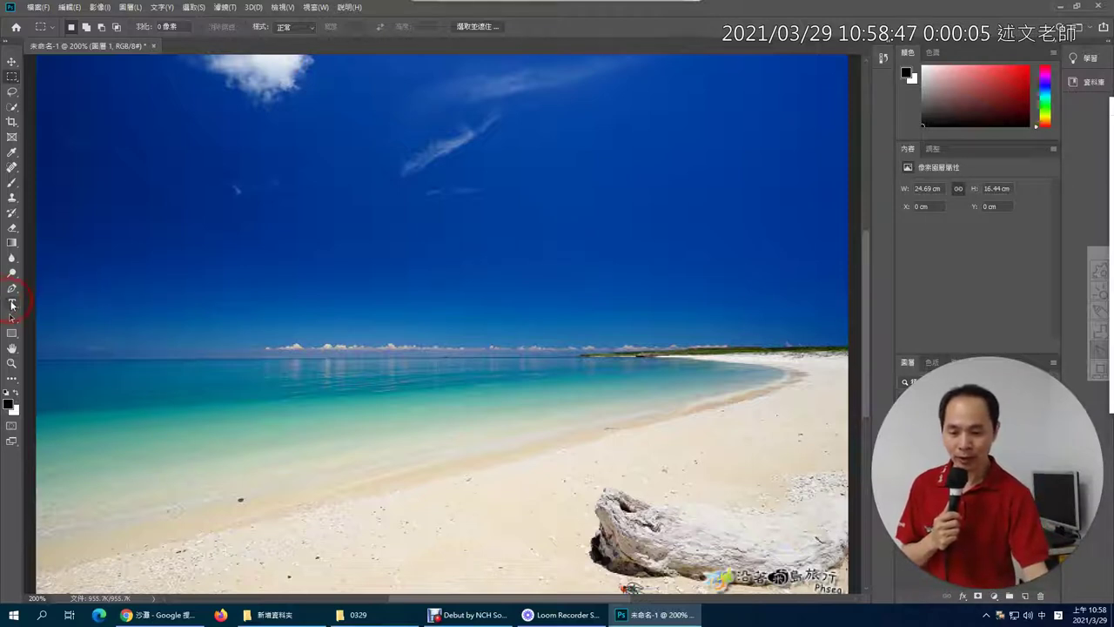
Set the Type tool colour to white (#ffffff) and the font to 微軟正黑體
{"action": "left_click", "coordinate": [11, 306]}
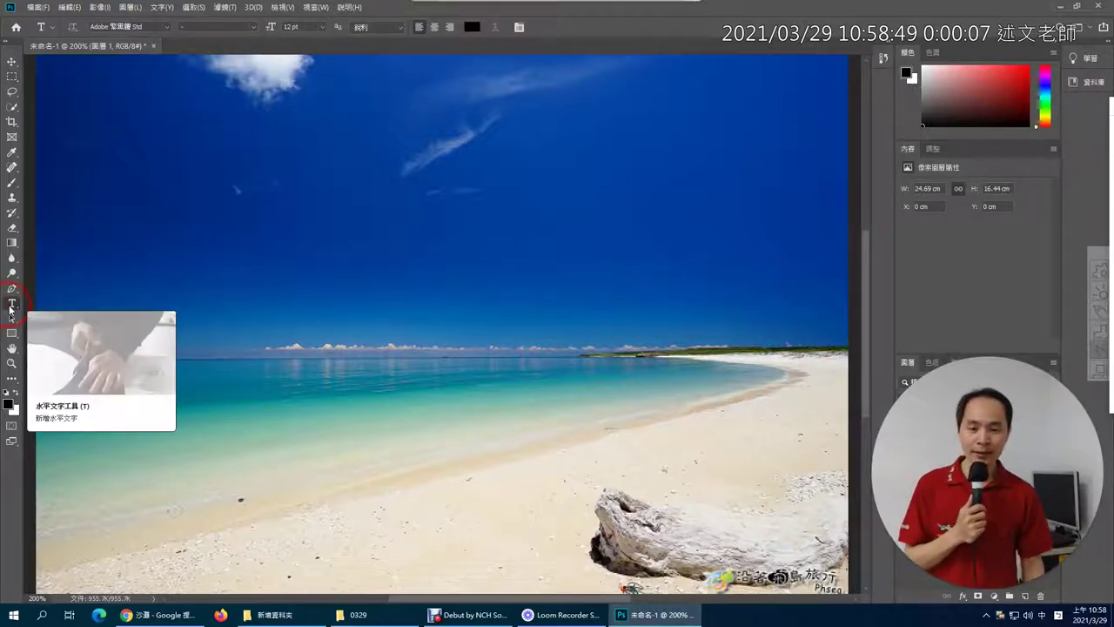
{"action": "left_click", "coordinate": [475, 30]}
{"action": "left_click_drag", "start_coordinate": [442, 179], "coordinate": [396, 133]}
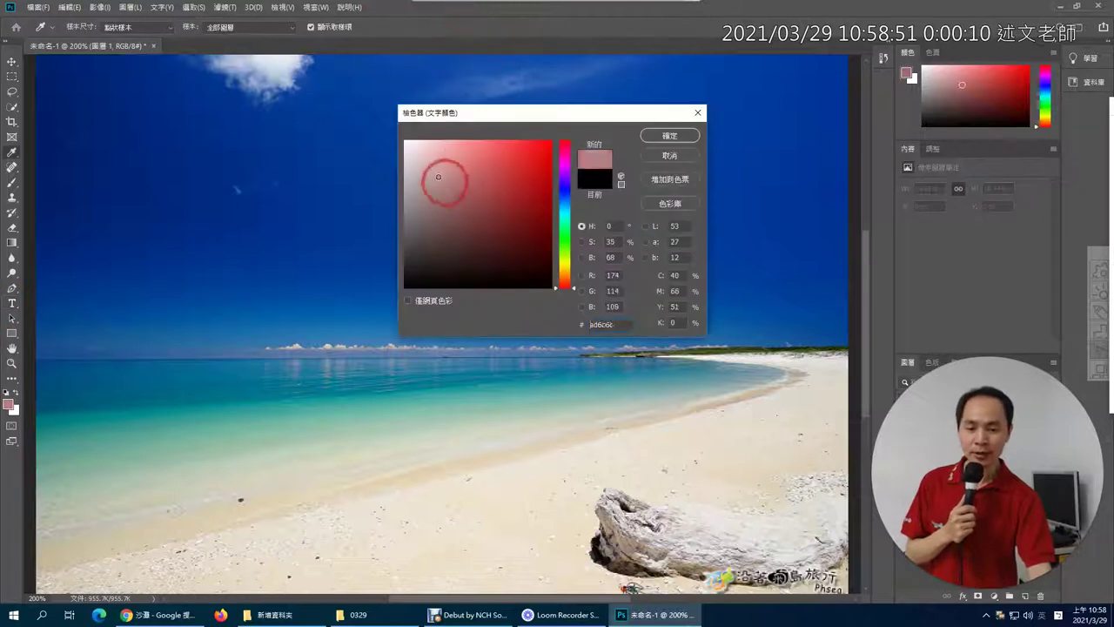
{"action": "left_click", "coordinate": [657, 135]}
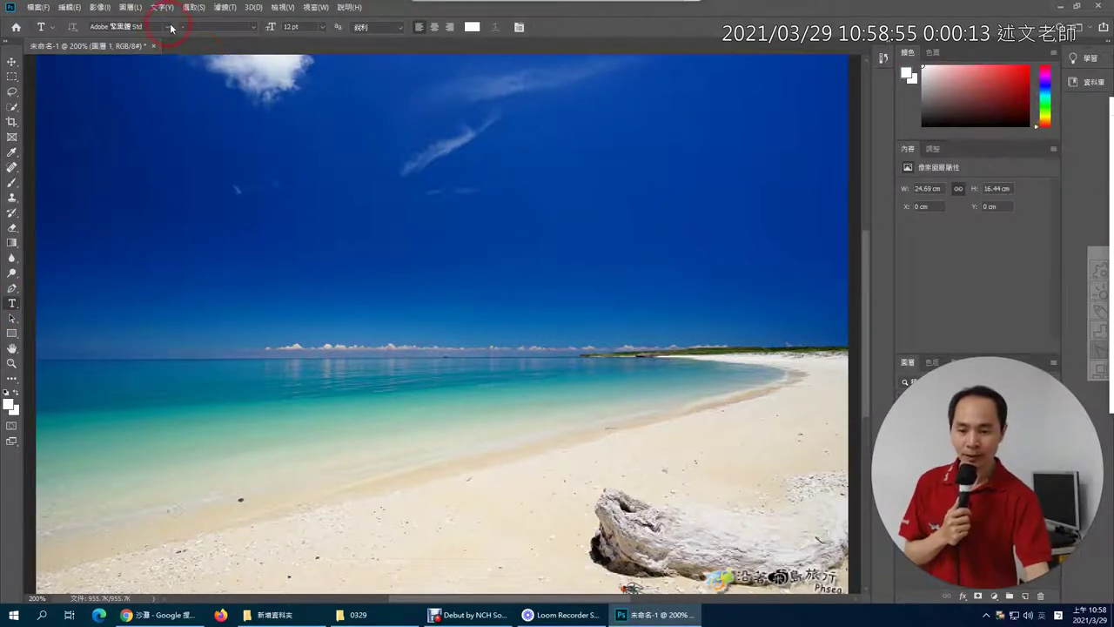
{"action": "left_click", "coordinate": [169, 27]}
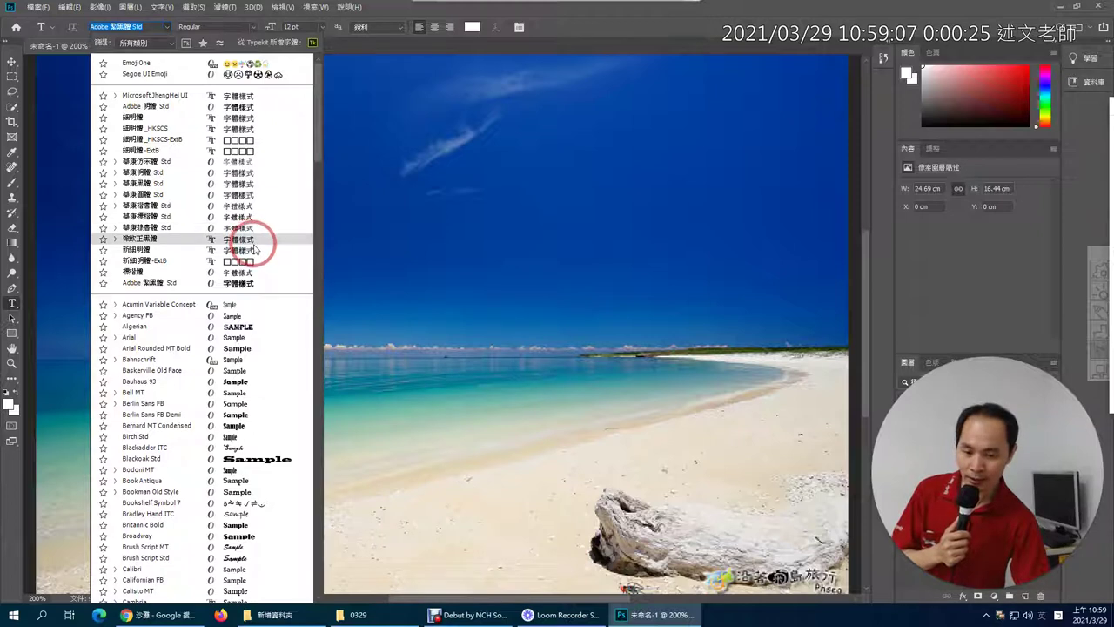
{"action": "left_click", "coordinate": [139, 239]}
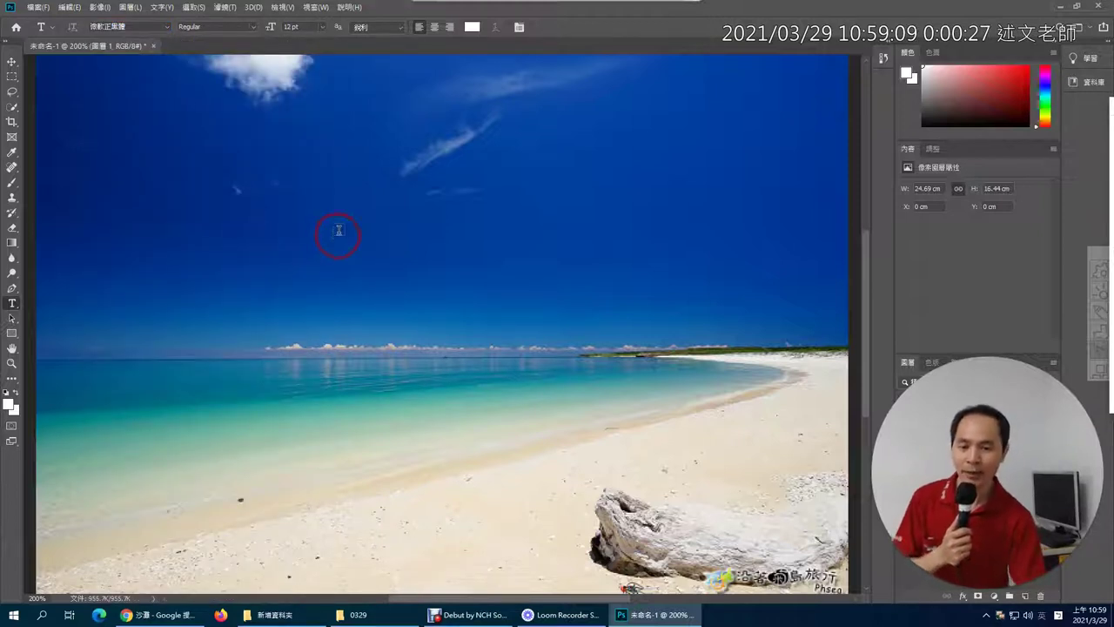
Type LTU at 48 pt on the beach as a new text layer
{"action": "left_click", "coordinate": [322, 27]}
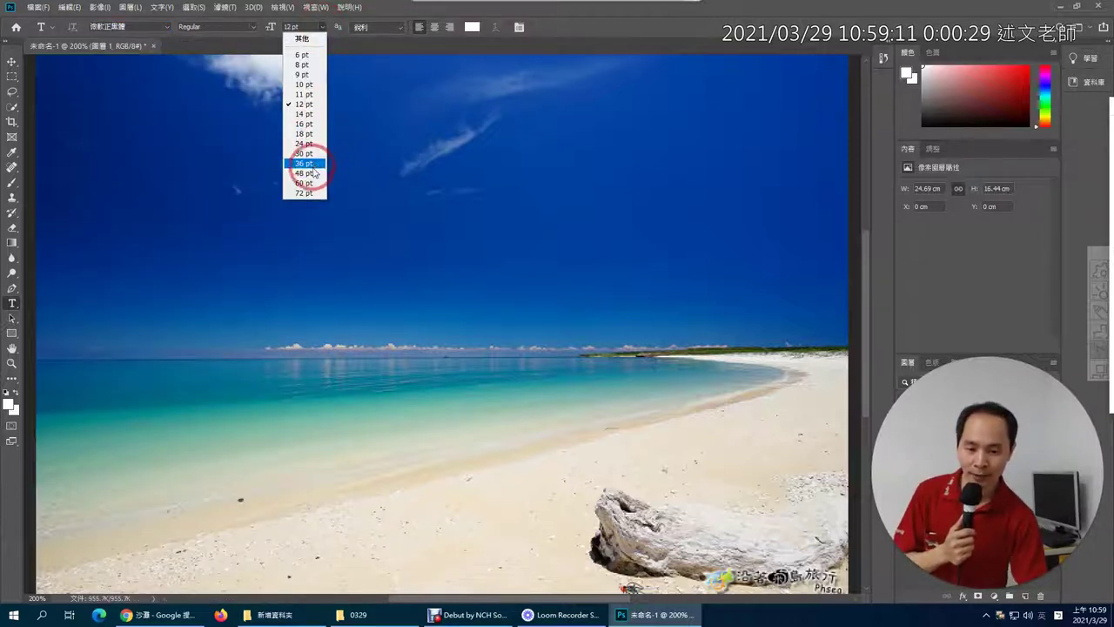
{"action": "left_click", "coordinate": [303, 172]}
{"action": "left_click", "coordinate": [315, 485]}
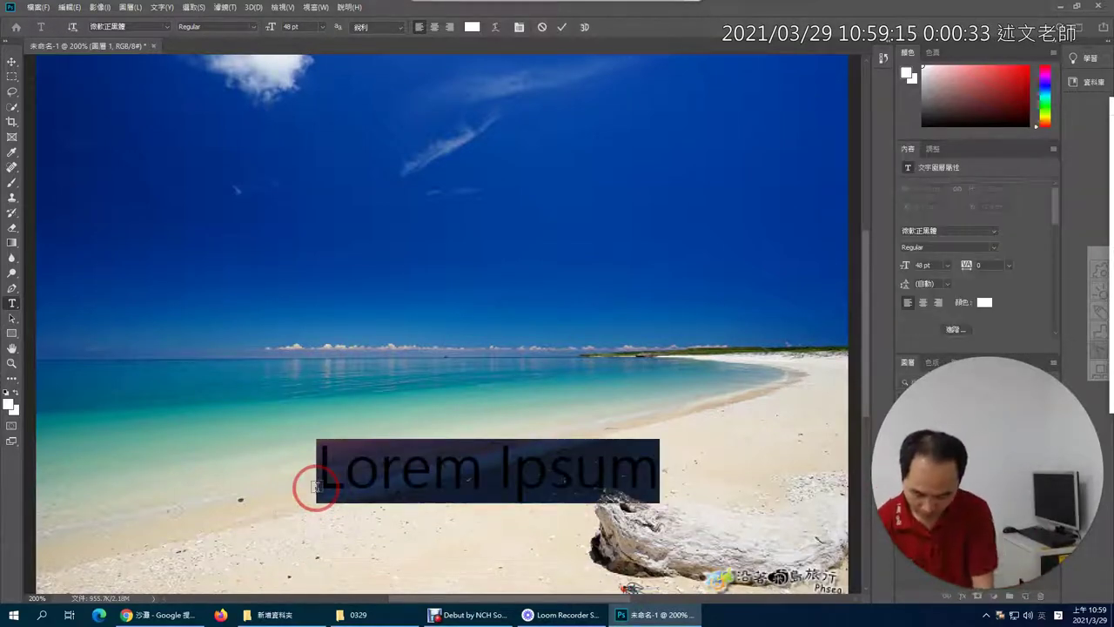
{"action": "left_click", "coordinate": [316, 486]}
{"action": "type", "text": "LTU"}
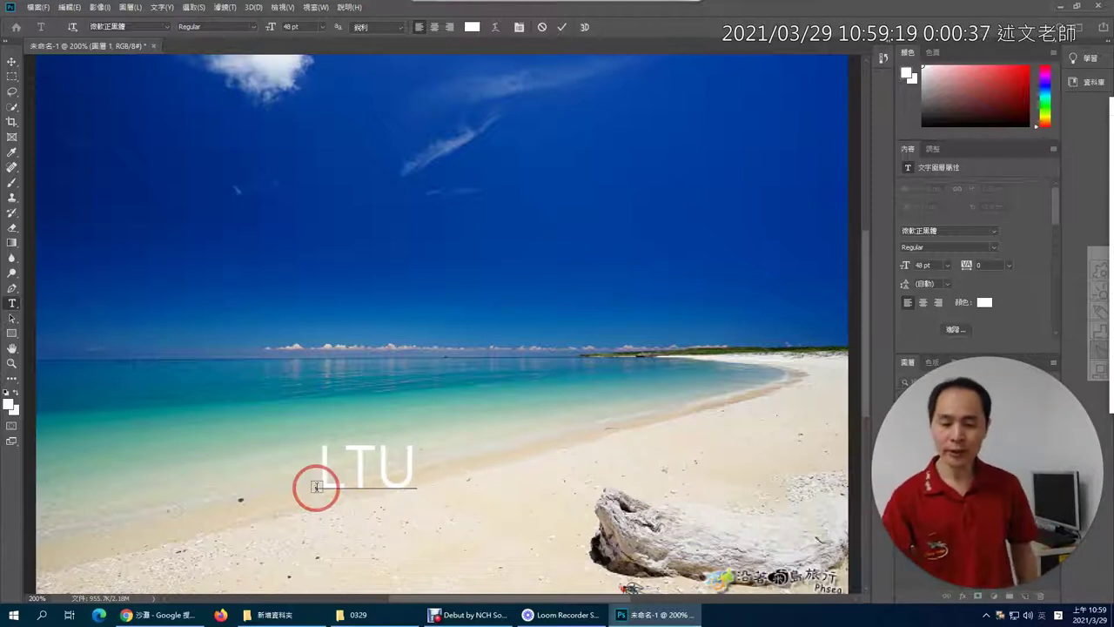
Make the LTU text Bold at 60 pt
{"action": "key", "text": "ctrl+a"}
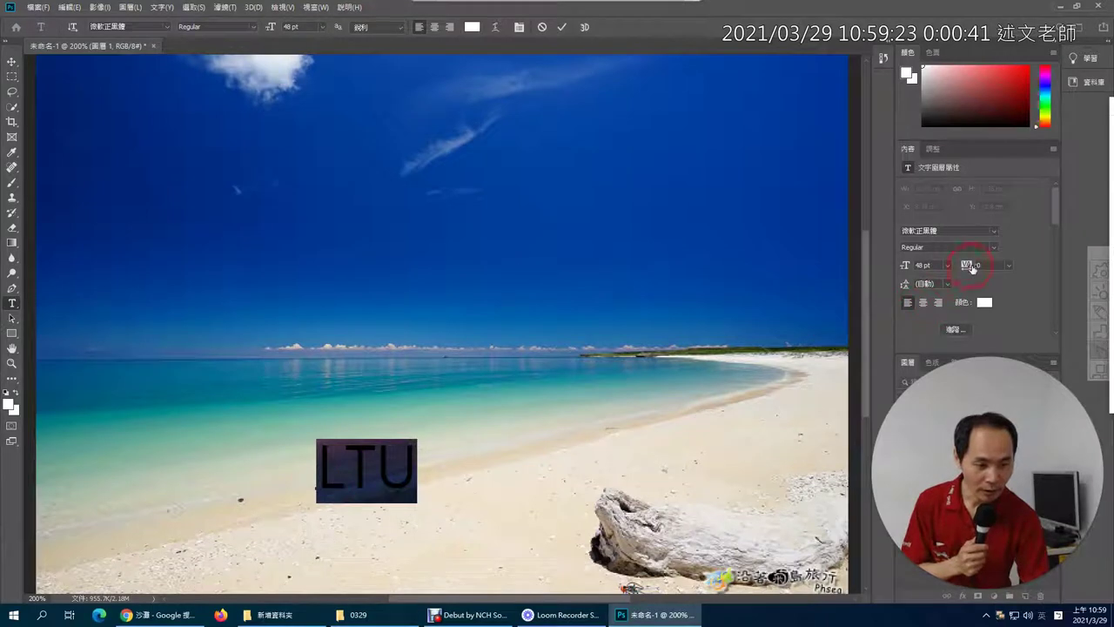
{"action": "left_click", "coordinate": [994, 248]}
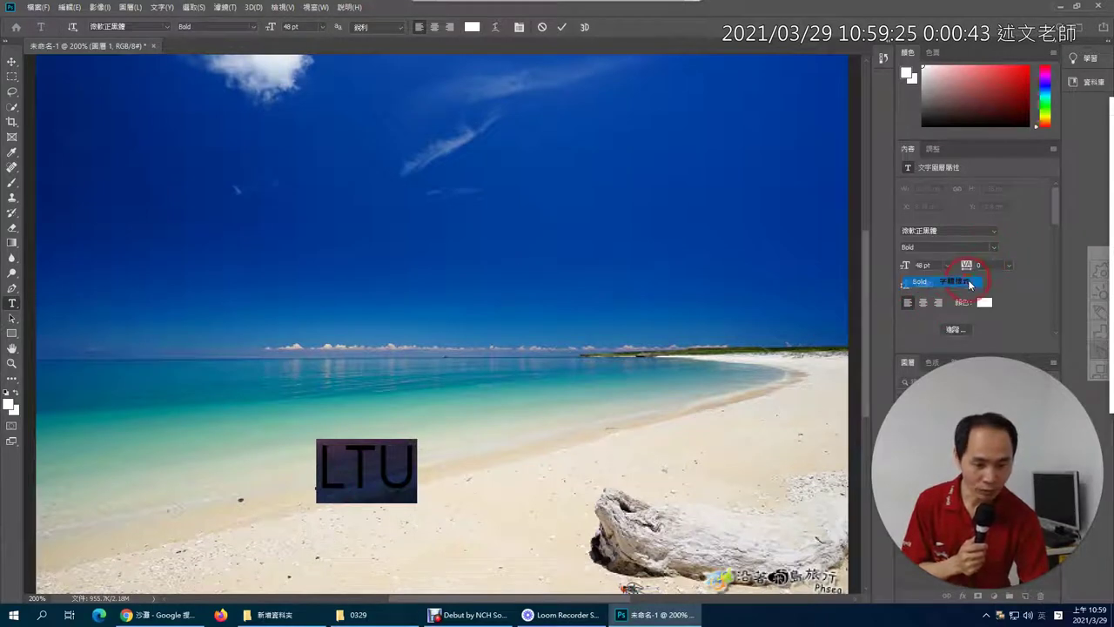
{"action": "left_click", "coordinate": [968, 281]}
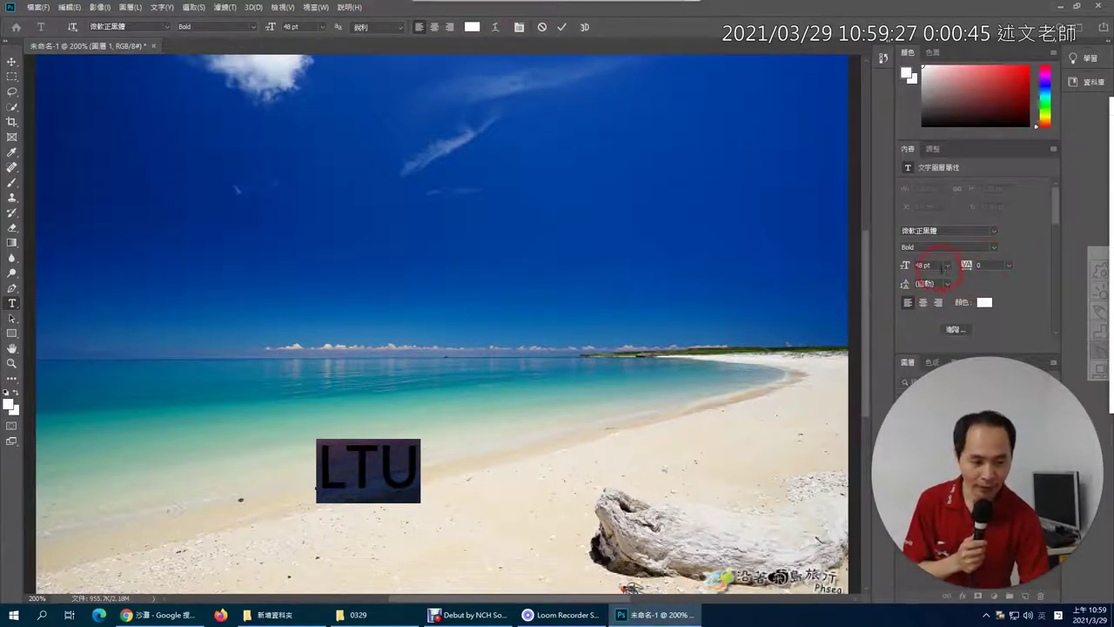
{"action": "left_click", "coordinate": [946, 265]}
{"action": "left_click", "coordinate": [937, 422]}
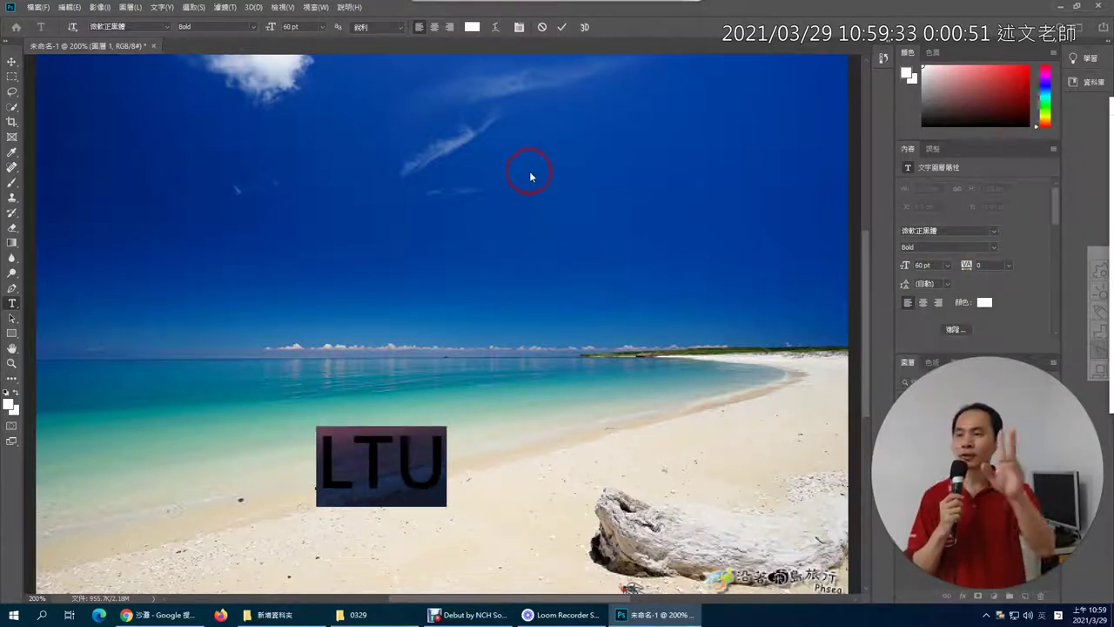
{"action": "key", "text": "ctrl"}
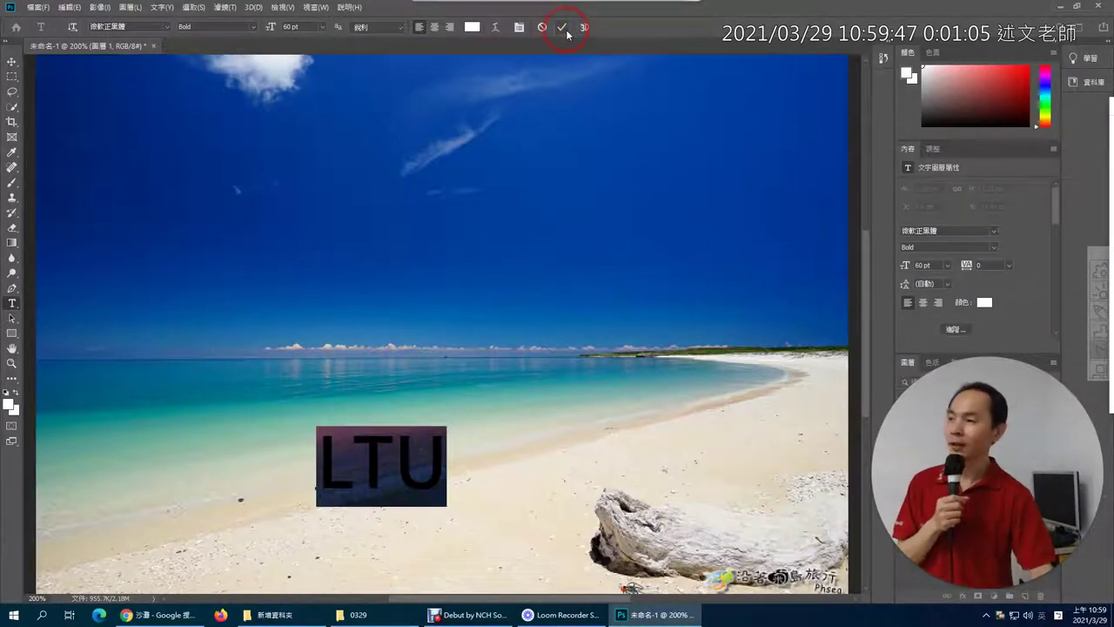
Commit the LTU text and apply 3D > New 3D Extrusion from Selected Layer
{"action": "left_click", "coordinate": [563, 28]}
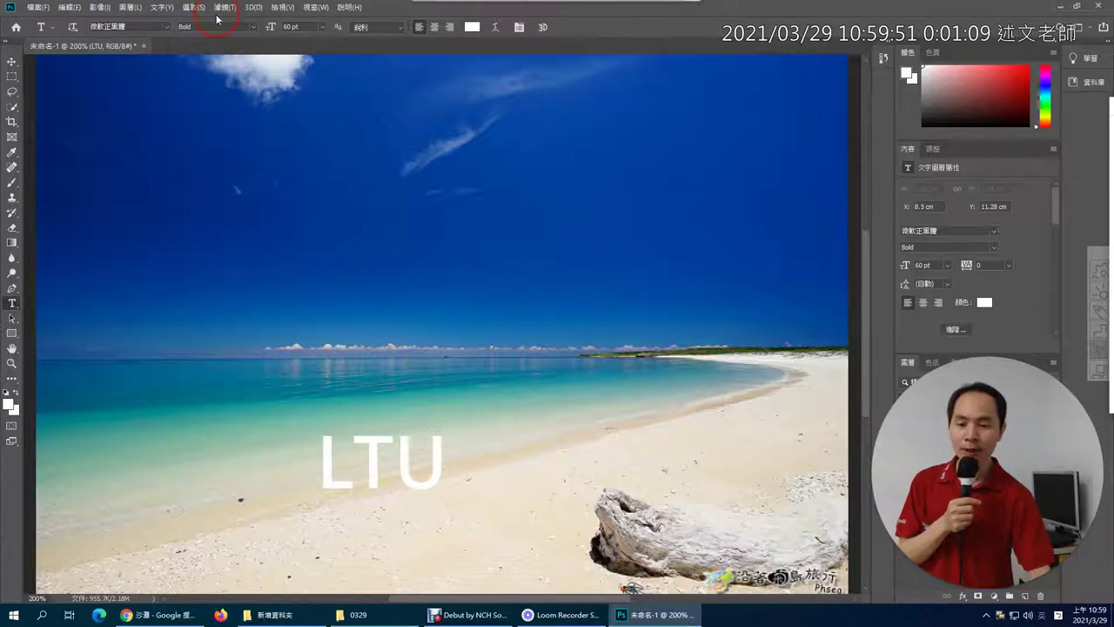
{"action": "left_click", "coordinate": [253, 8]}
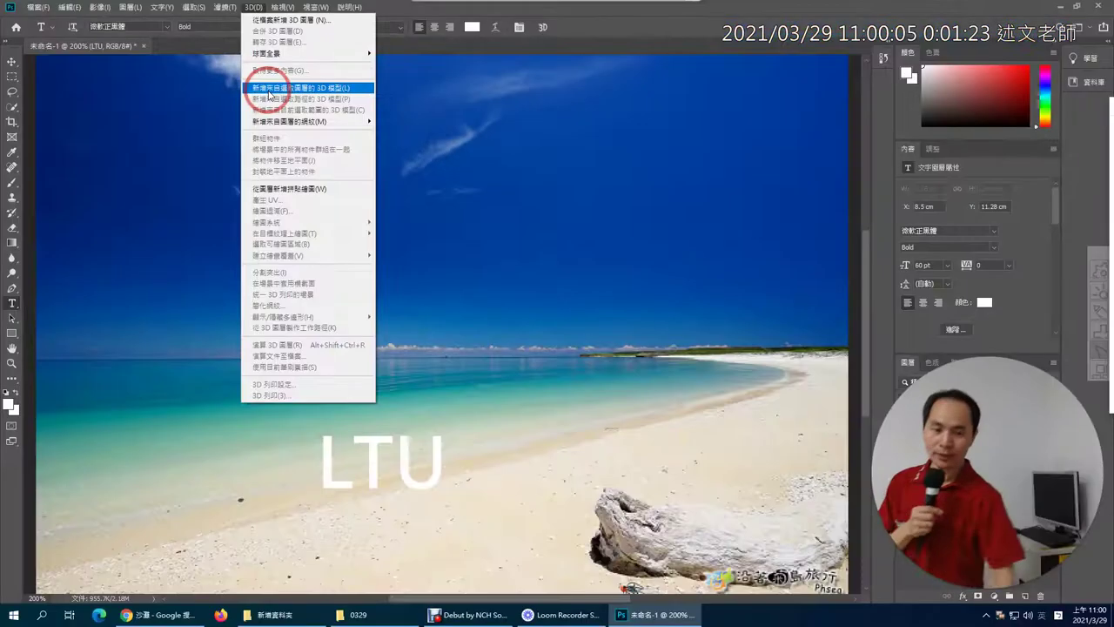
{"action": "left_click", "coordinate": [269, 95]}
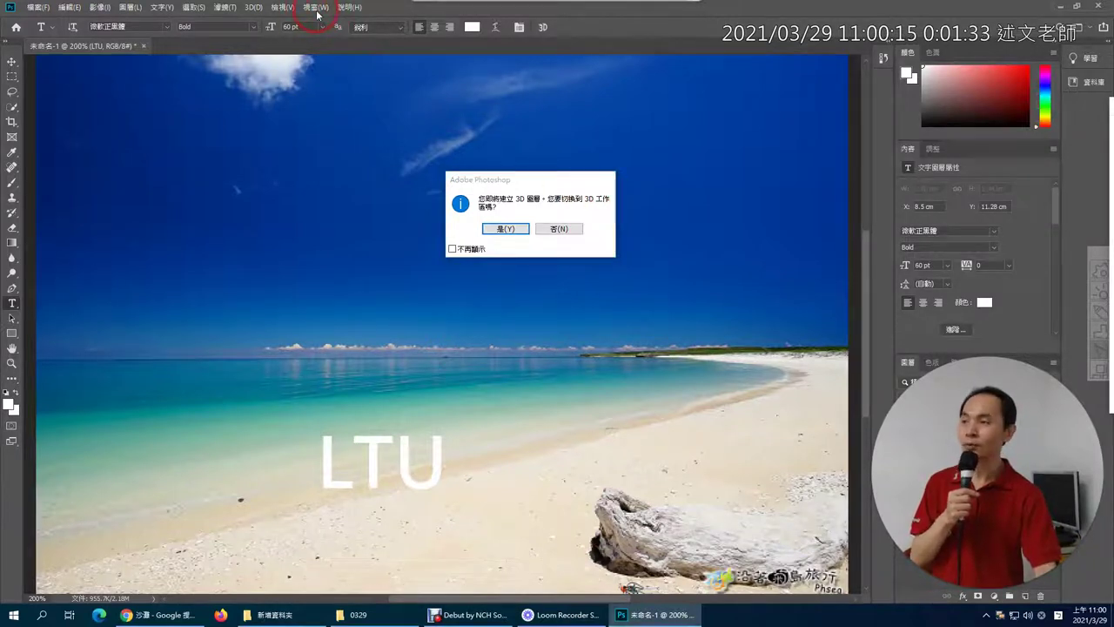
Switch to the 3D workspace and drag over the extruded LTU model in the viewport
{"action": "left_click", "coordinate": [496, 229]}
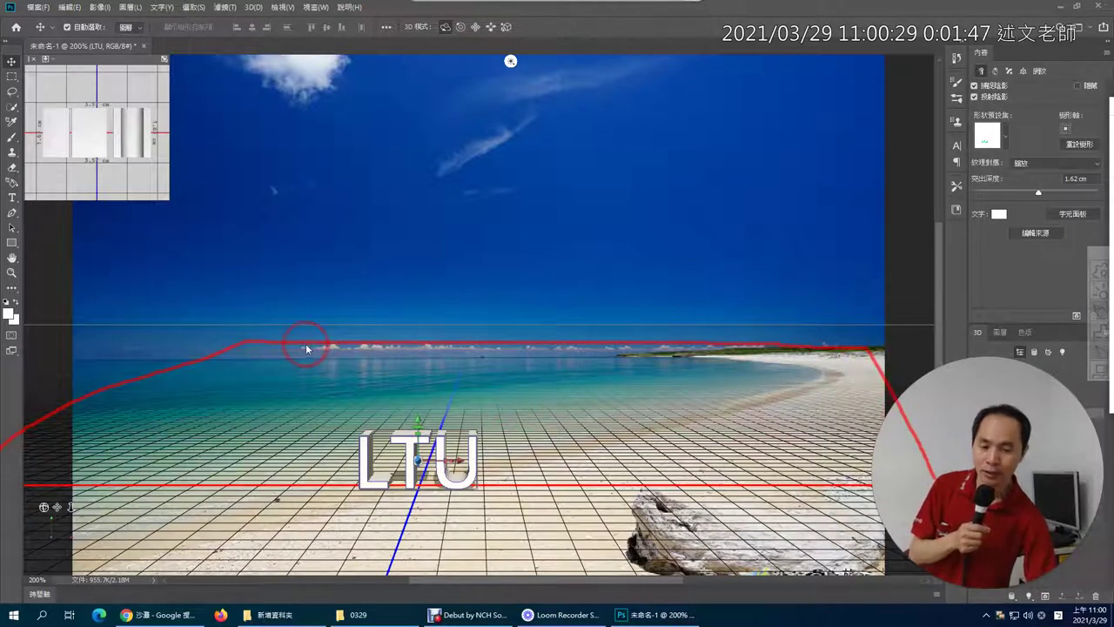
{"action": "left_click_drag", "start_coordinate": [344, 348], "coordinate": [275, 473]}
{"action": "left_click_drag", "start_coordinate": [478, 333], "coordinate": [405, 454]}
{"action": "left_click_drag", "start_coordinate": [602, 343], "coordinate": [540, 501]}
{"action": "left_click_drag", "start_coordinate": [659, 329], "coordinate": [640, 488]}
{"action": "left_click_drag", "start_coordinate": [724, 350], "coordinate": [692, 475]}
{"action": "left_click_drag", "start_coordinate": [819, 351], "coordinate": [775, 513]}
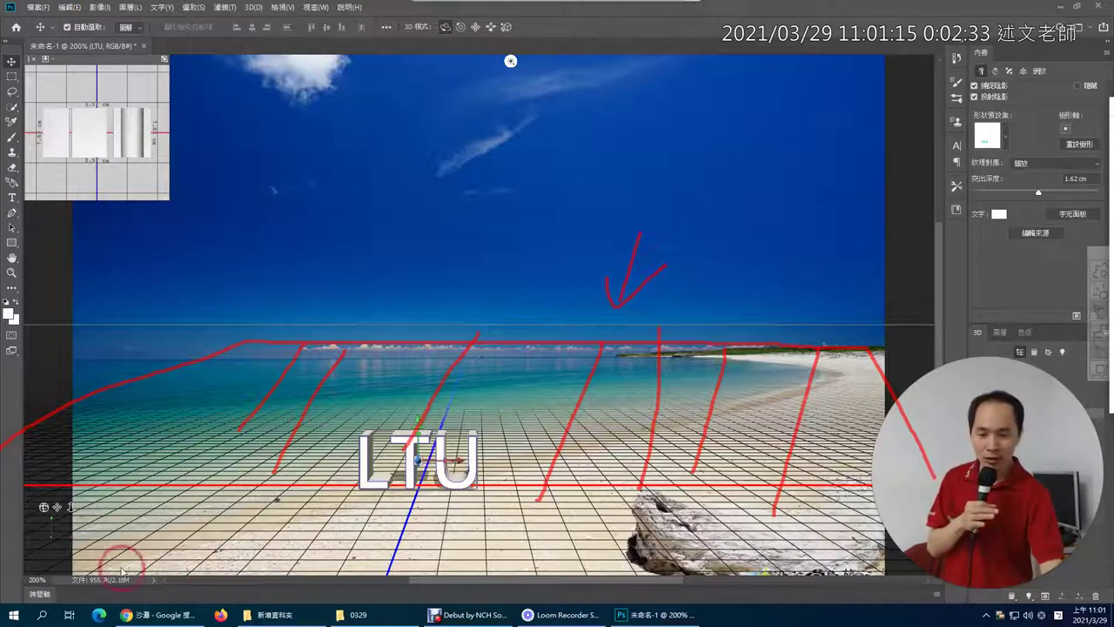
{"action": "left_click_drag", "start_coordinate": [3, 60], "coordinate": [21, 84]}
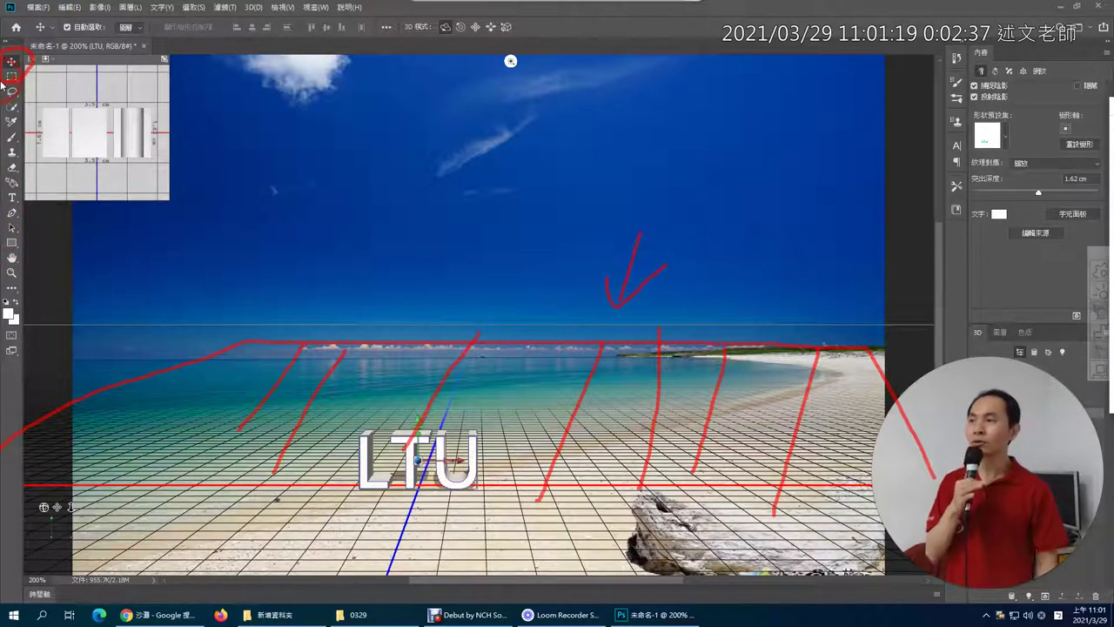
{"action": "mouse_move", "coordinate": [122, 88]}
{"action": "left_mouse_down"}
{"action": "mouse_move", "coordinate": [64, 67]}
{"action": "mouse_move", "coordinate": [109, 66]}
{"action": "left_mouse_up"}
{"action": "left_click_drag", "start_coordinate": [120, 40], "coordinate": [119, 53]}
{"action": "left_click_drag", "start_coordinate": [252, 71], "coordinate": [248, 73]}
{"action": "mouse_move", "coordinate": [122, 77]}
{"action": "left_mouse_down"}
{"action": "mouse_move", "coordinate": [160, 89]}
{"action": "mouse_move", "coordinate": [114, 96]}
{"action": "left_mouse_up"}
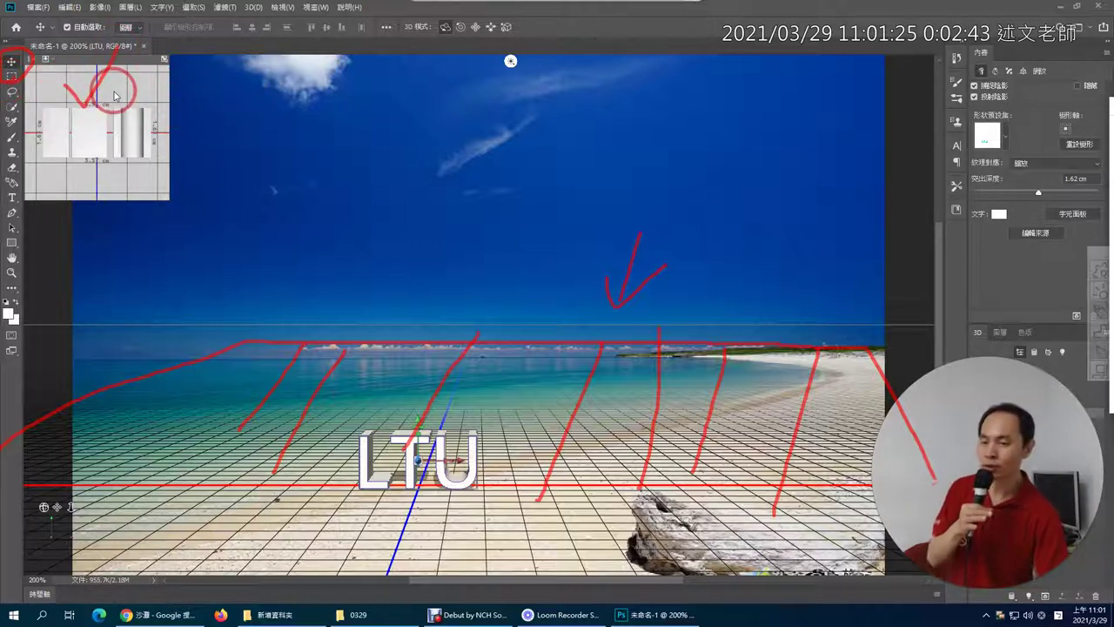
{"action": "left_click_drag", "start_coordinate": [85, 527], "coordinate": [54, 545]}
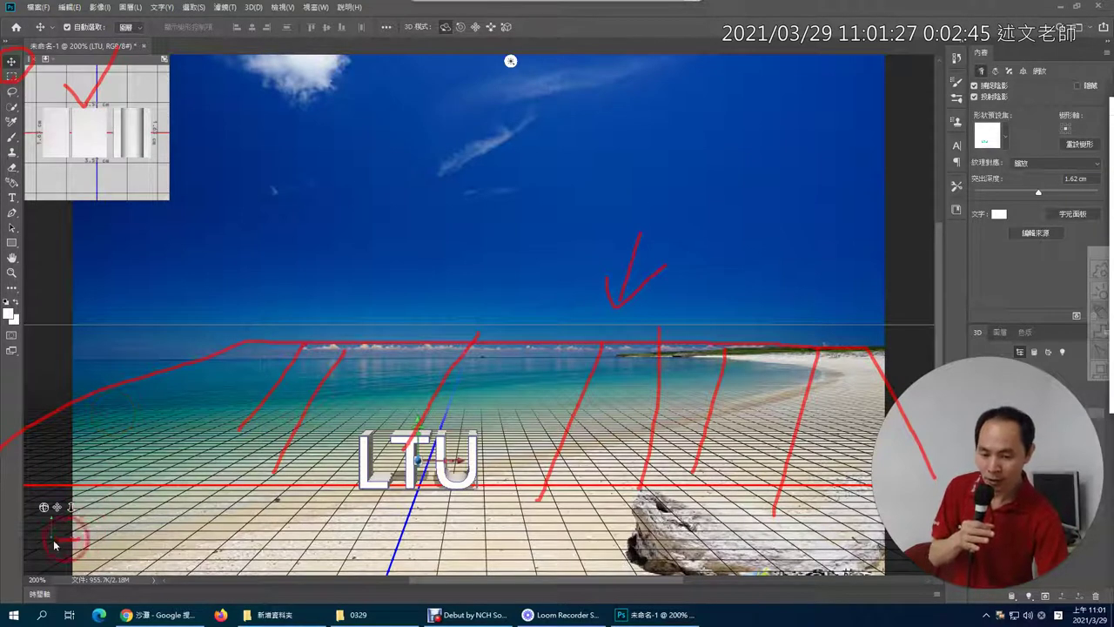
{"action": "mouse_move", "coordinate": [92, 475]}
{"action": "left_mouse_down"}
{"action": "mouse_move", "coordinate": [96, 518]}
{"action": "mouse_move", "coordinate": [61, 540]}
{"action": "left_mouse_up"}
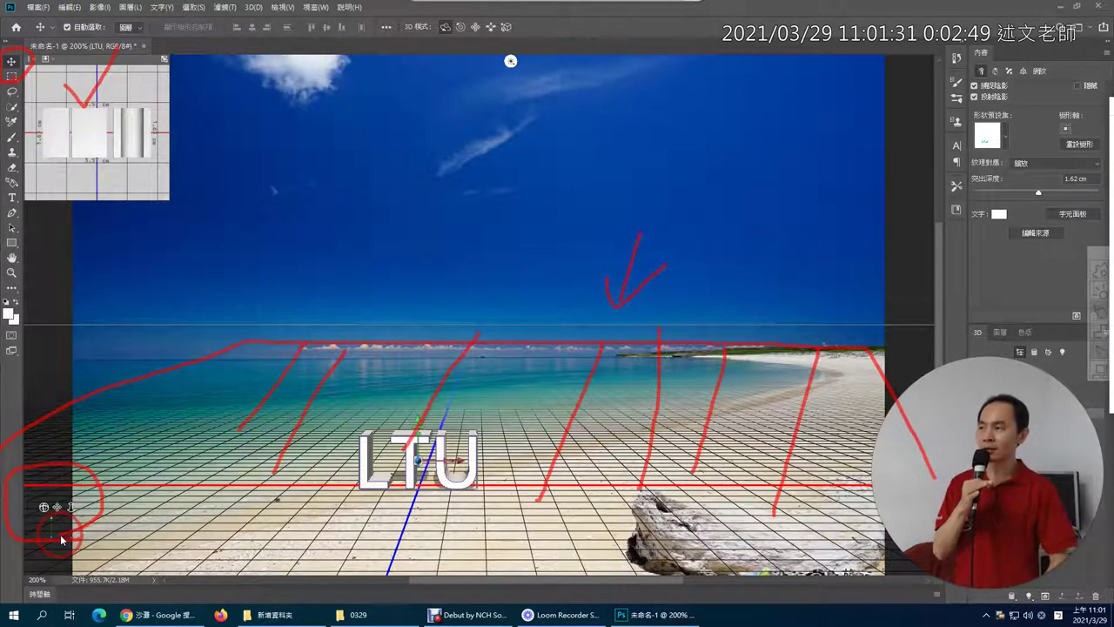
{"action": "mouse_move", "coordinate": [428, 13]}
{"action": "left_mouse_down"}
{"action": "mouse_move", "coordinate": [420, 28]}
{"action": "mouse_move", "coordinate": [510, 45]}
{"action": "mouse_move", "coordinate": [526, 17]}
{"action": "left_mouse_up"}
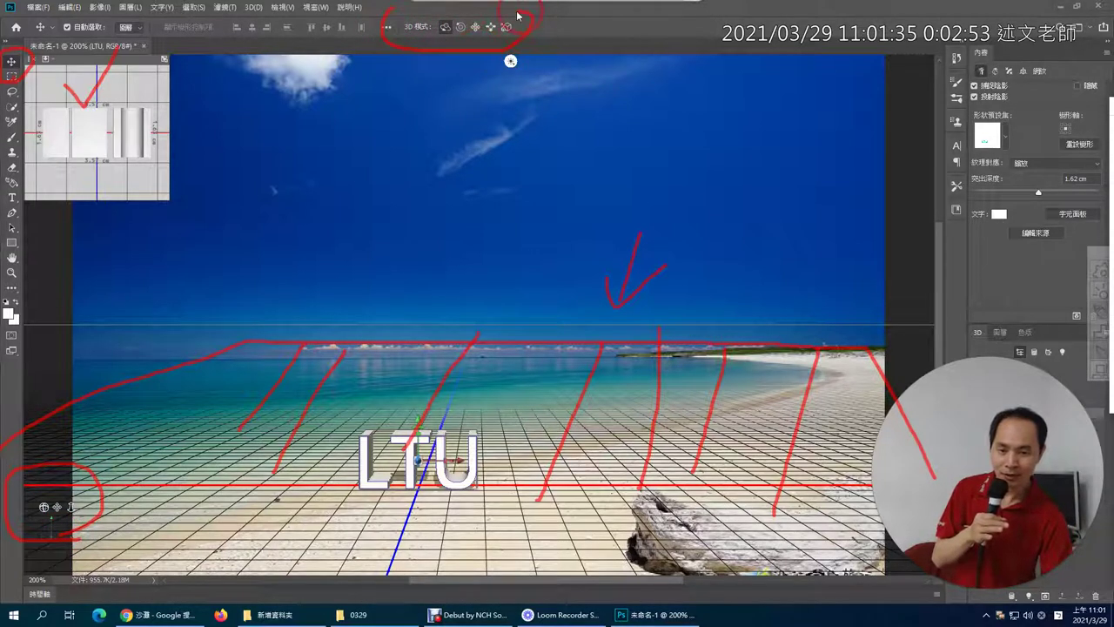
{"action": "left_click_drag", "start_coordinate": [411, 20], "coordinate": [394, 14]}
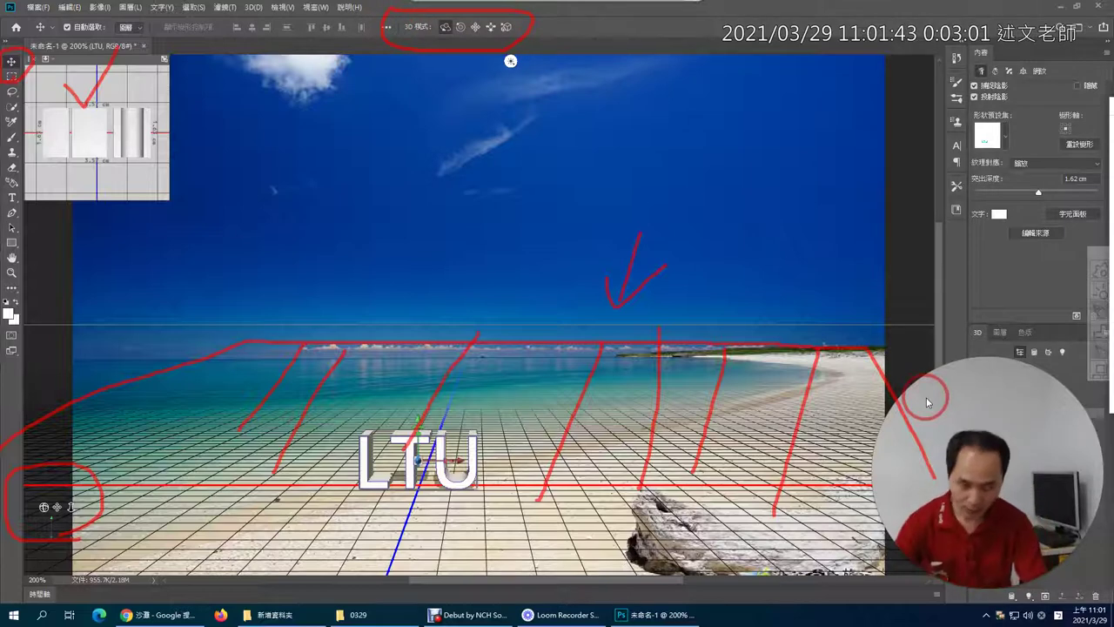
{"action": "key", "text": "Escape"}
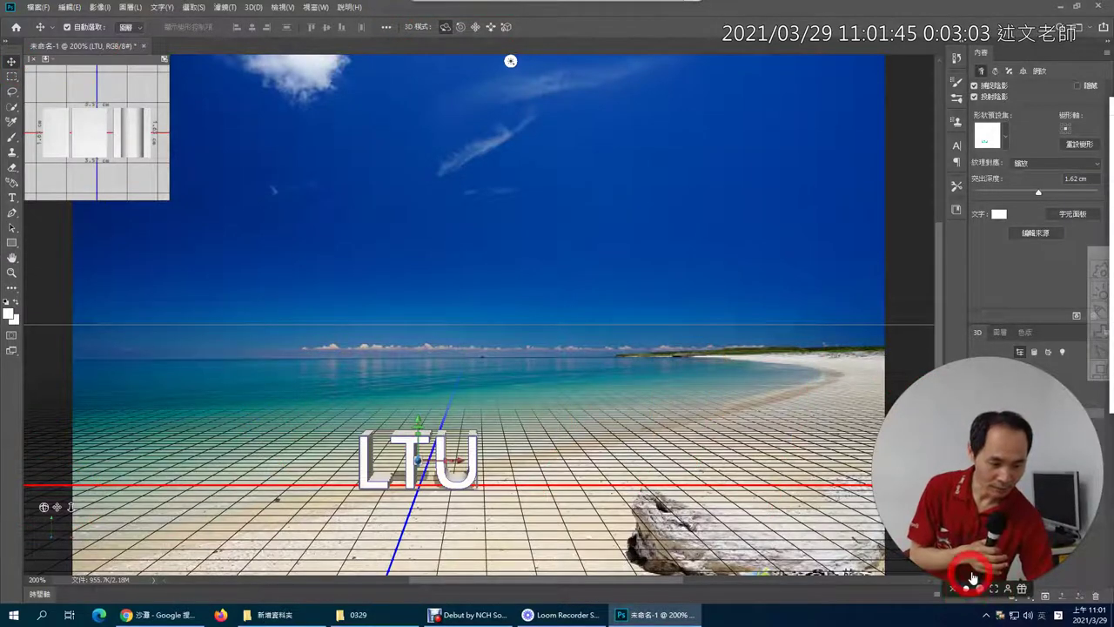
Show the Layers list with LTU above the beach photo, leaving the LTU layer selected
{"action": "left_click", "coordinate": [973, 577]}
{"action": "left_click_drag", "start_coordinate": [920, 510], "coordinate": [796, 510]}
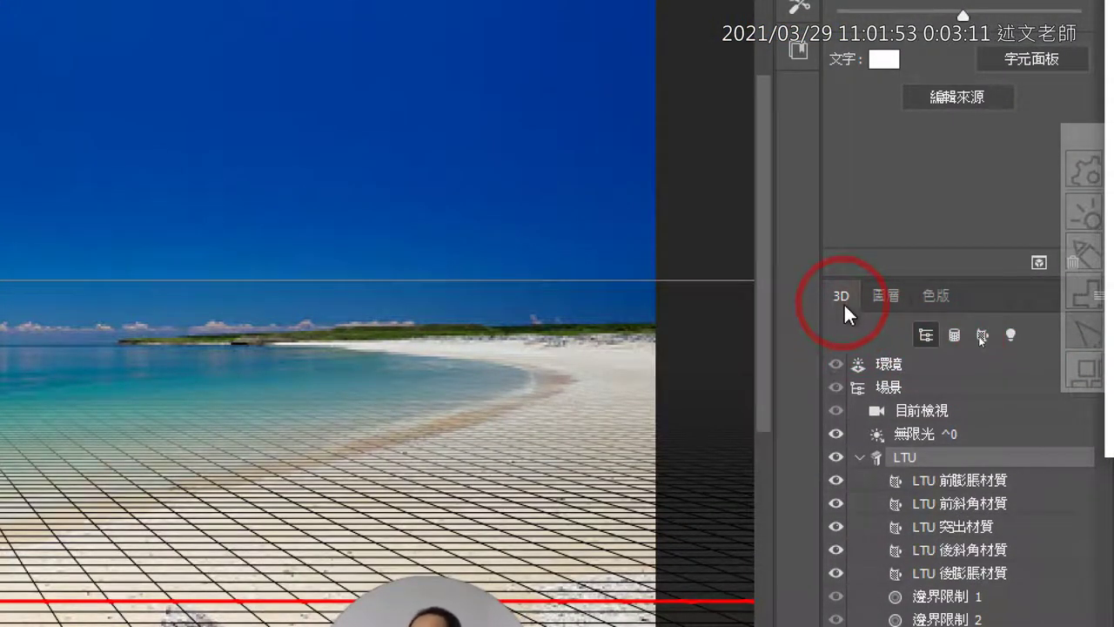
{"action": "left_click", "coordinate": [886, 305]}
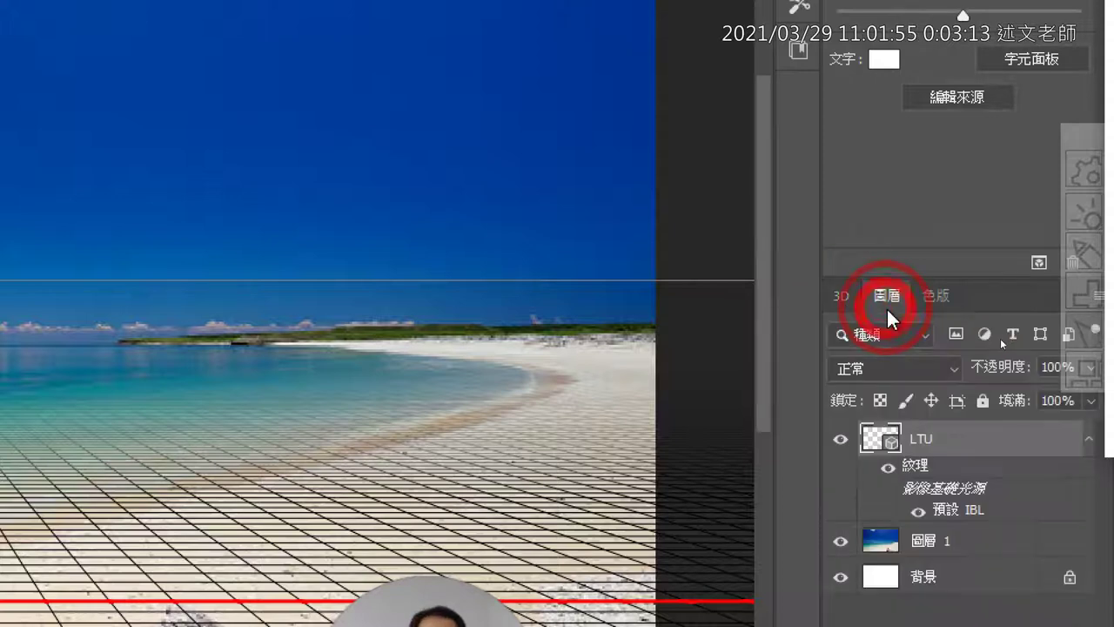
{"action": "left_click_drag", "start_coordinate": [868, 476], "coordinate": [886, 545]}
{"action": "left_click", "coordinate": [885, 545]}
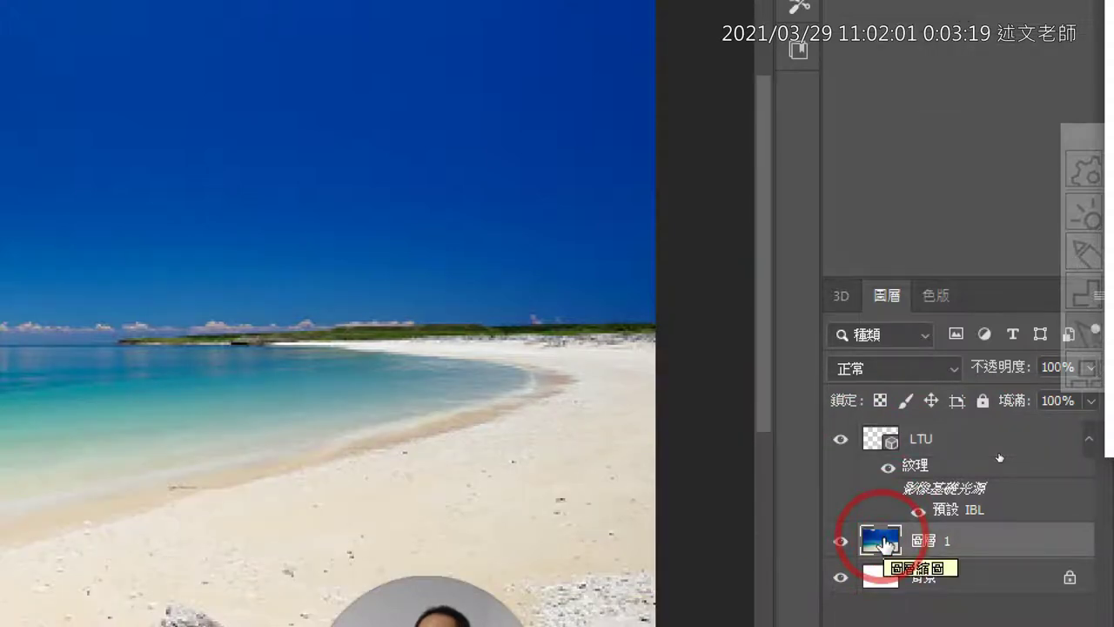
{"action": "left_click", "coordinate": [888, 449]}
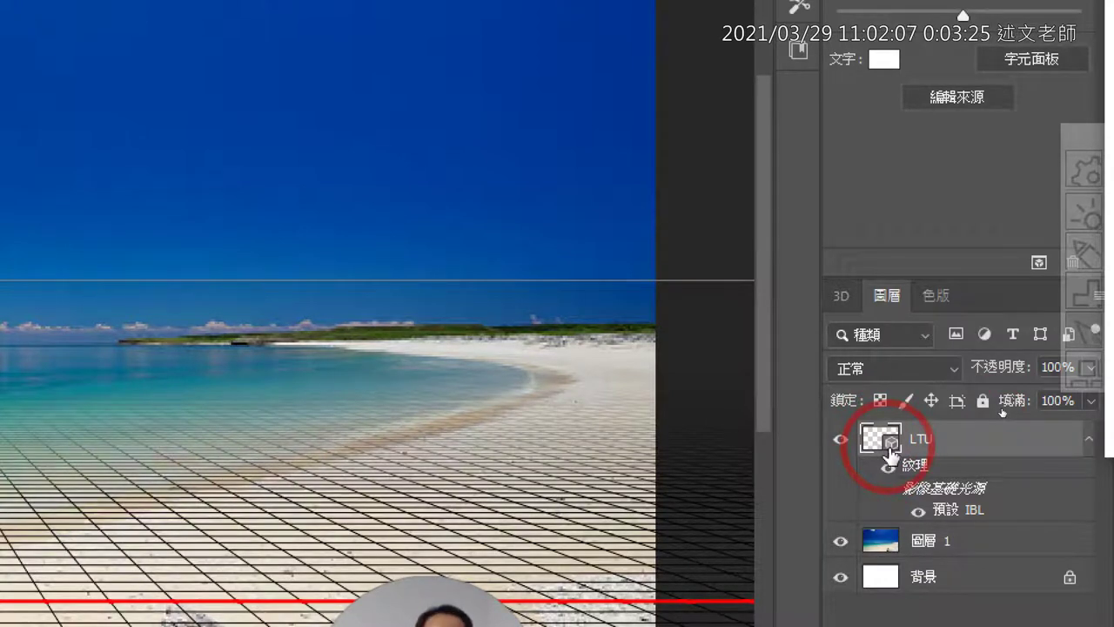
{"action": "left_click", "coordinate": [836, 307]}
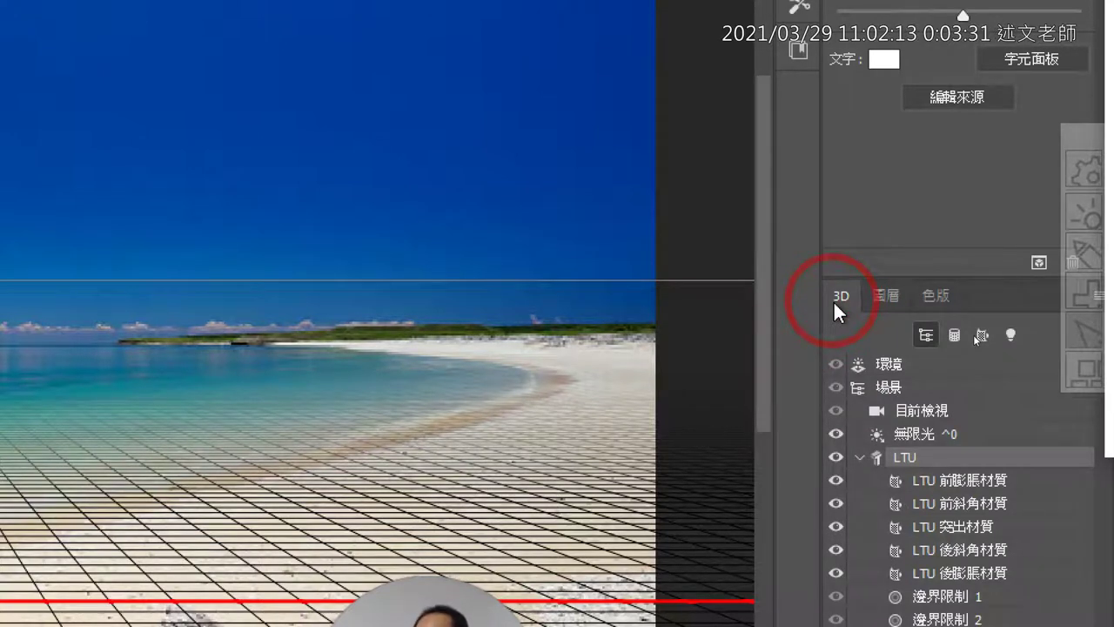
{"action": "left_click", "coordinate": [881, 306]}
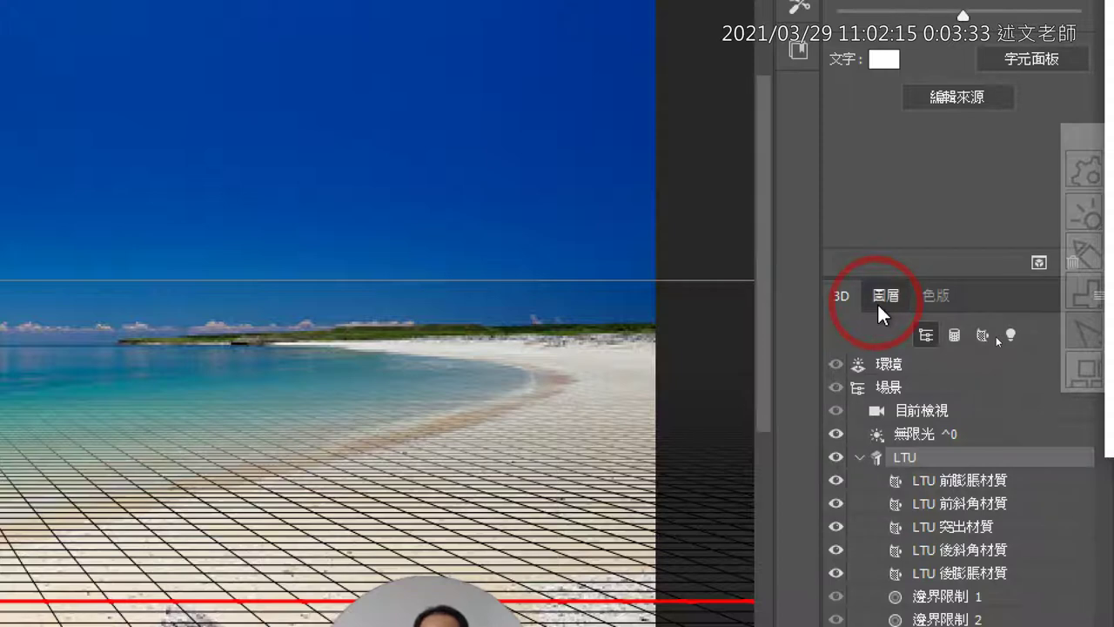
{"action": "left_click", "coordinate": [914, 441]}
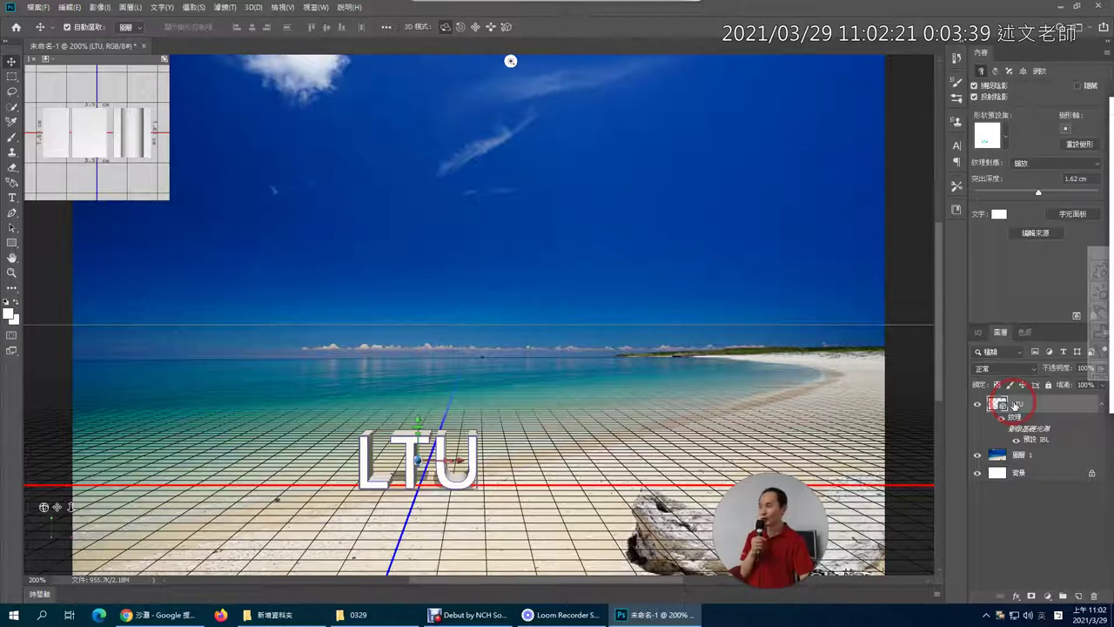
Select the LTU 3D text layer and return to the Move tool to show its 3D controls
{"action": "left_click", "coordinate": [1027, 457]}
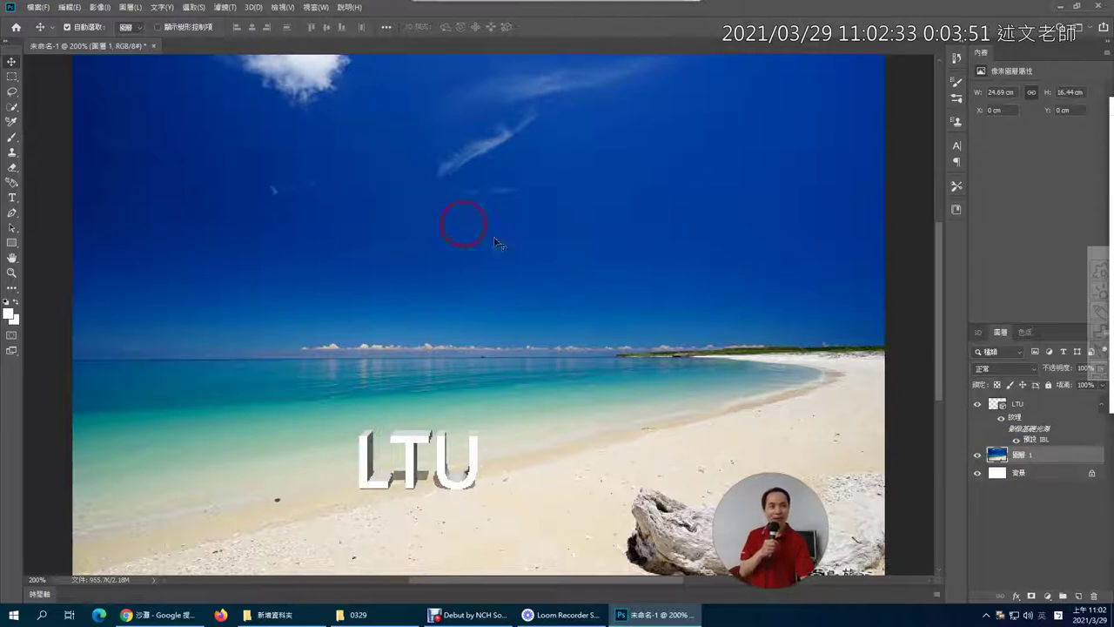
{"action": "left_click", "coordinate": [1033, 407]}
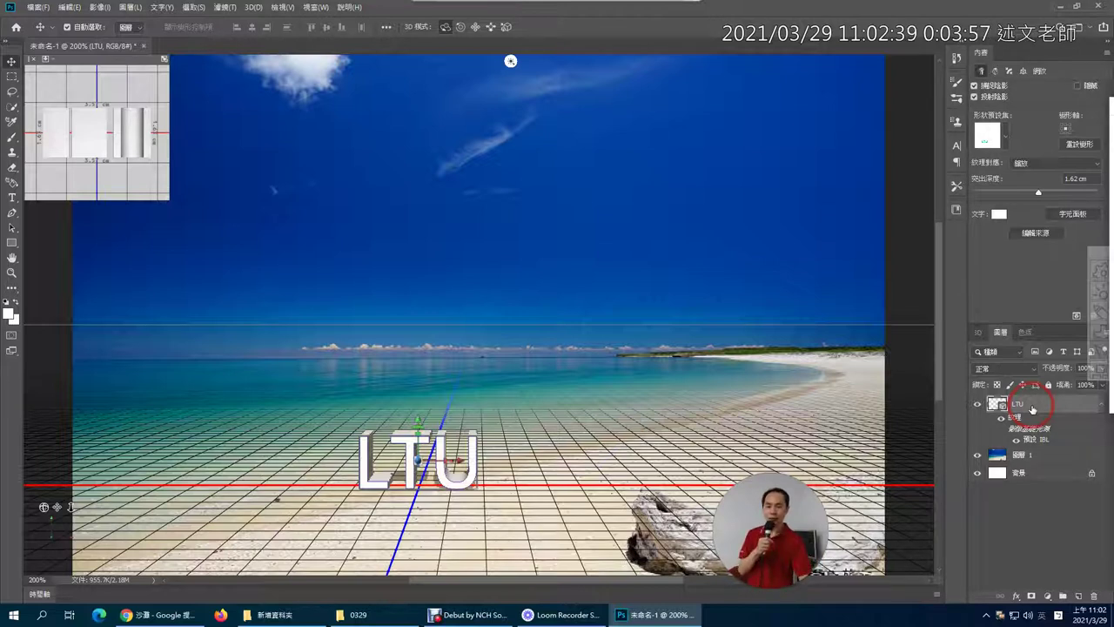
{"action": "left_click", "coordinate": [13, 80]}
{"action": "left_click", "coordinate": [12, 90]}
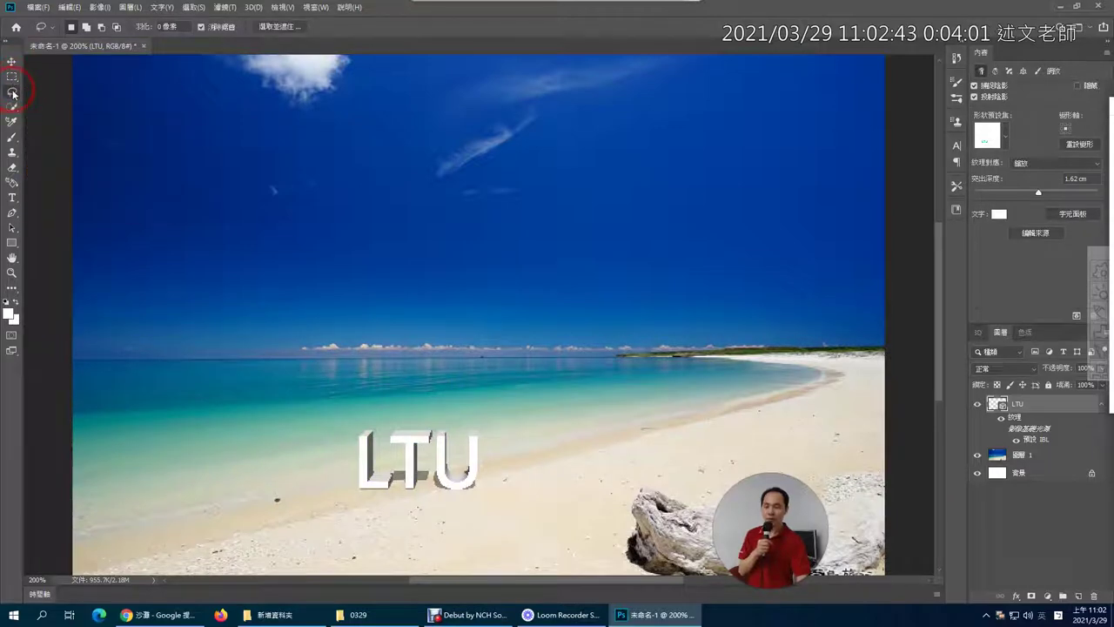
{"action": "left_click", "coordinate": [13, 63]}
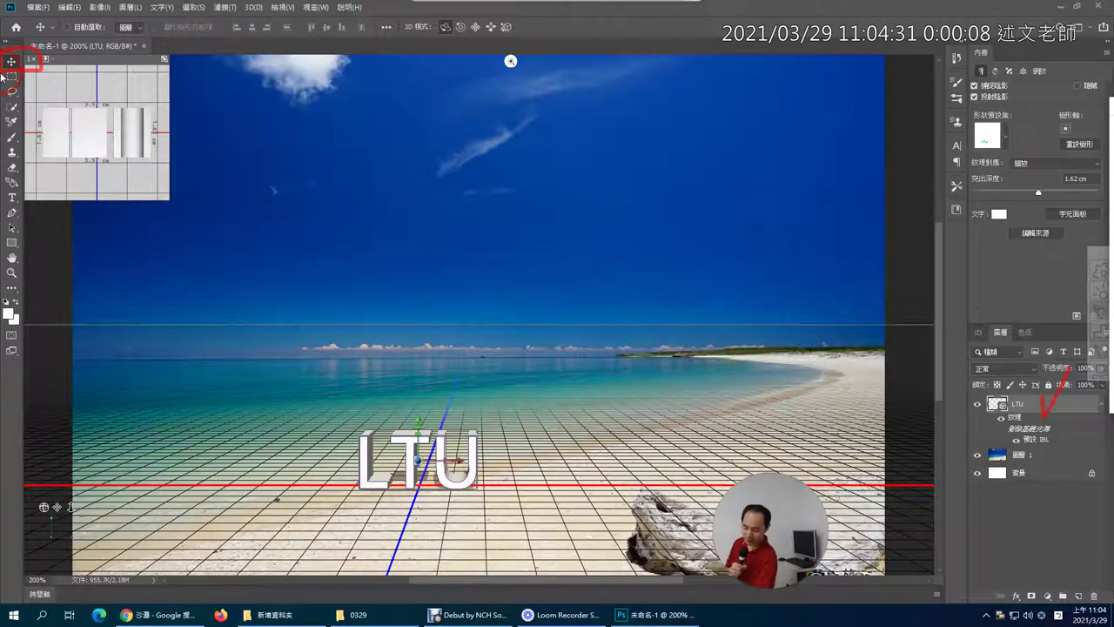
{"action": "left_click", "coordinate": [2, 76]}
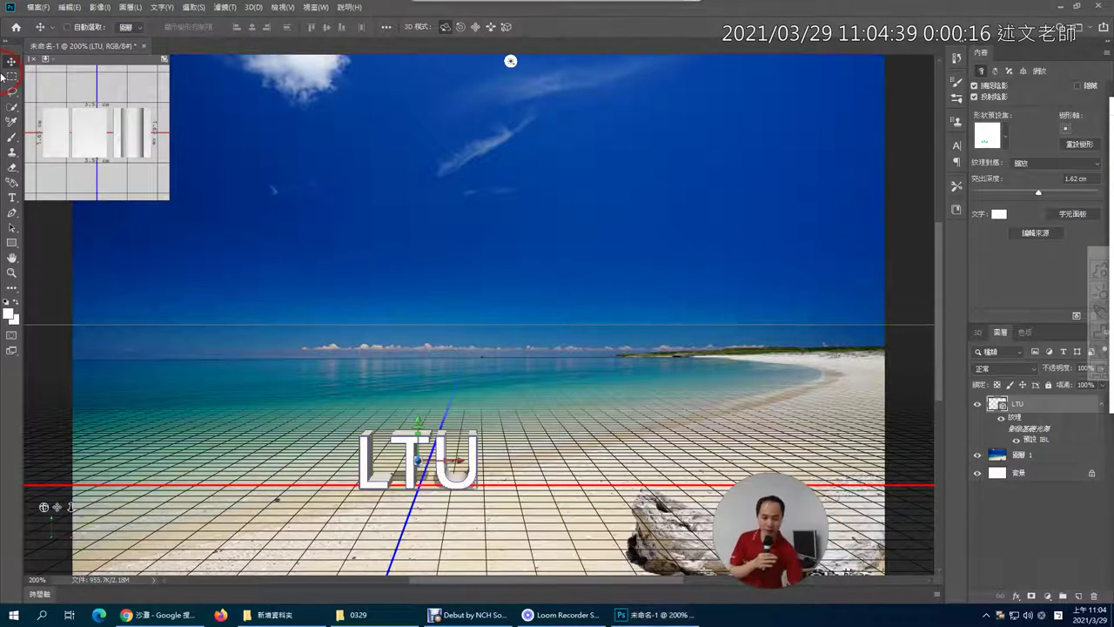
{"action": "left_click_drag", "start_coordinate": [480, 380], "coordinate": [443, 416]}
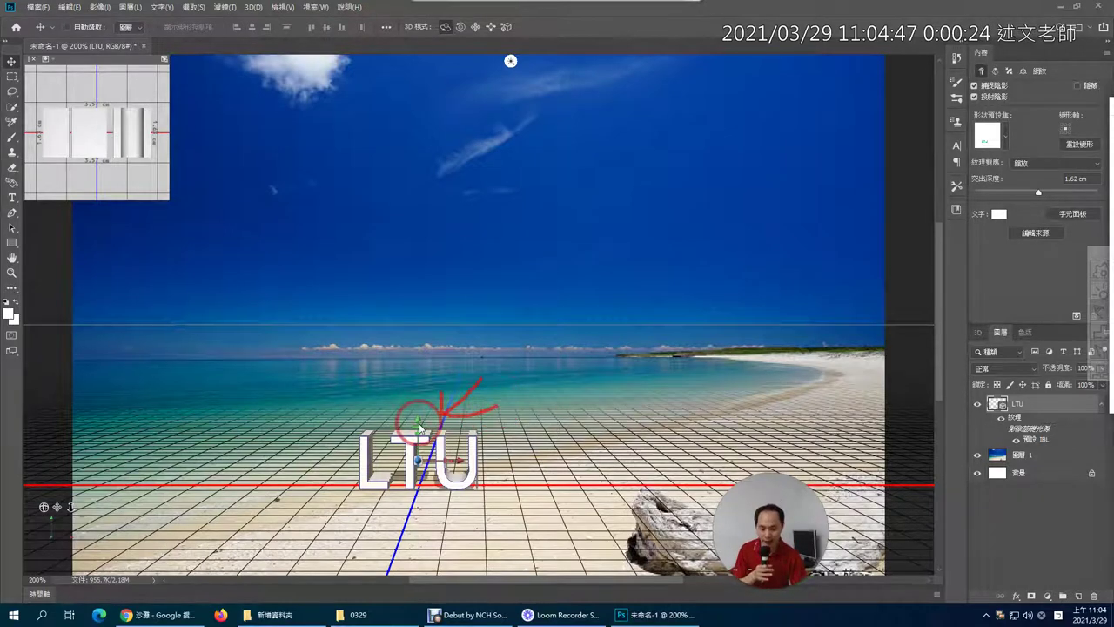
{"action": "mouse_move", "coordinate": [419, 425]}
{"action": "left_mouse_down"}
{"action": "mouse_move", "coordinate": [418, 351]}
{"action": "mouse_move", "coordinate": [443, 373]}
{"action": "left_mouse_up"}
{"action": "left_click_drag", "start_coordinate": [497, 463], "coordinate": [549, 489]}
{"action": "mouse_move", "coordinate": [405, 468]}
{"action": "left_mouse_down"}
{"action": "mouse_move", "coordinate": [529, 498]}
{"action": "mouse_move", "coordinate": [560, 522]}
{"action": "mouse_move", "coordinate": [501, 555]}
{"action": "left_mouse_up"}
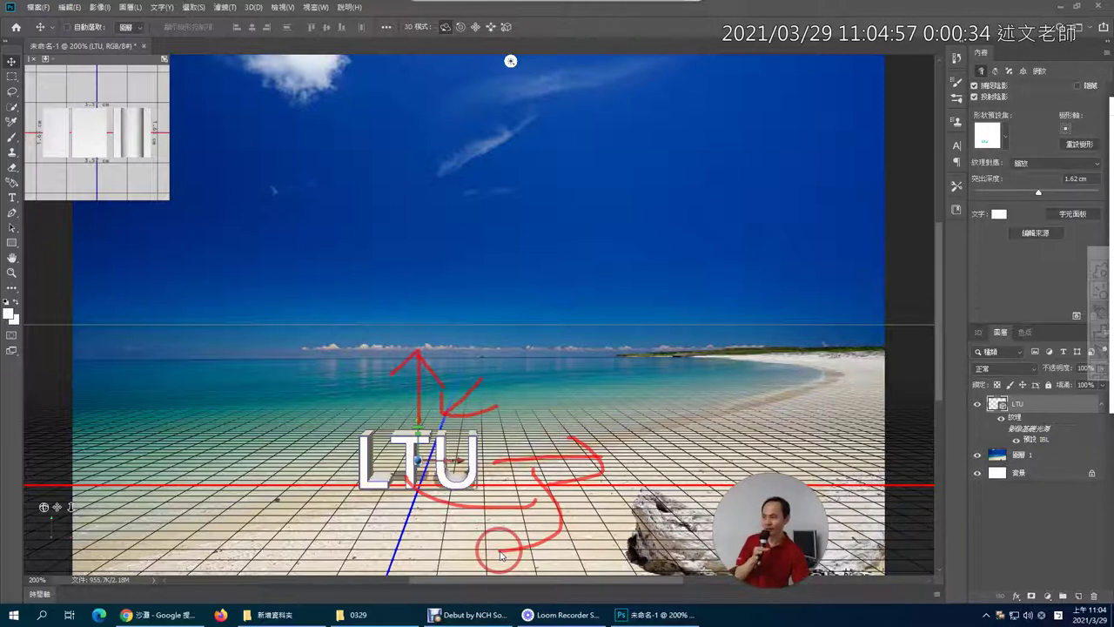
{"action": "mouse_move", "coordinate": [113, 497]}
{"action": "left_mouse_down"}
{"action": "mouse_move", "coordinate": [94, 523]}
{"action": "mouse_move", "coordinate": [25, 504]}
{"action": "mouse_move", "coordinate": [115, 514]}
{"action": "mouse_move", "coordinate": [59, 544]}
{"action": "left_mouse_up"}
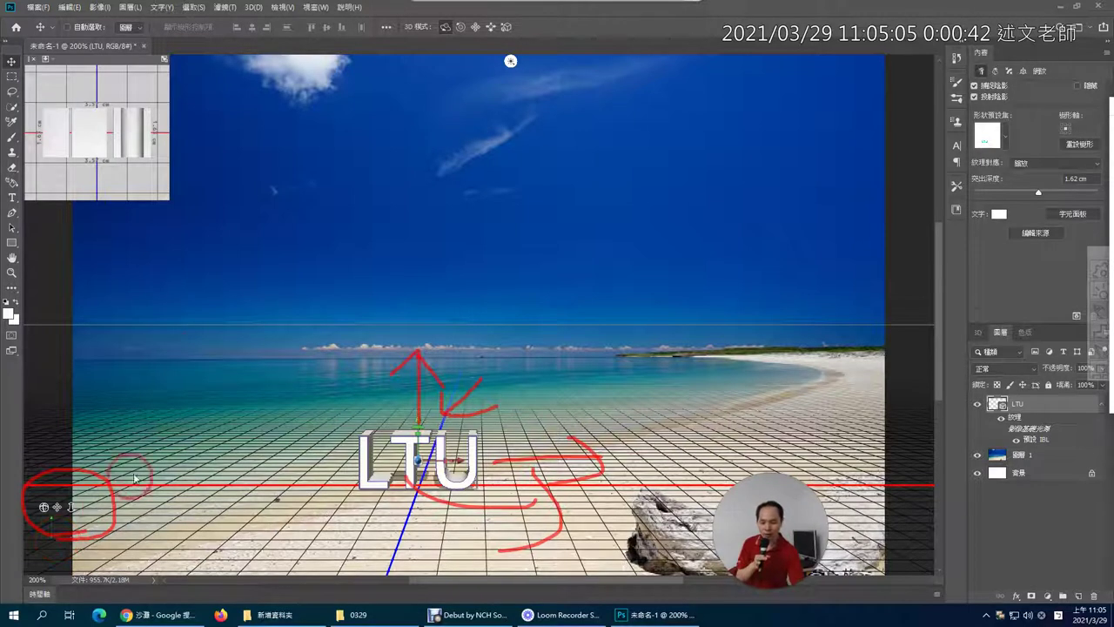
{"action": "mouse_move", "coordinate": [210, 440]}
{"action": "left_mouse_down"}
{"action": "mouse_move", "coordinate": [195, 414]}
{"action": "mouse_move", "coordinate": [245, 383]}
{"action": "left_mouse_up"}
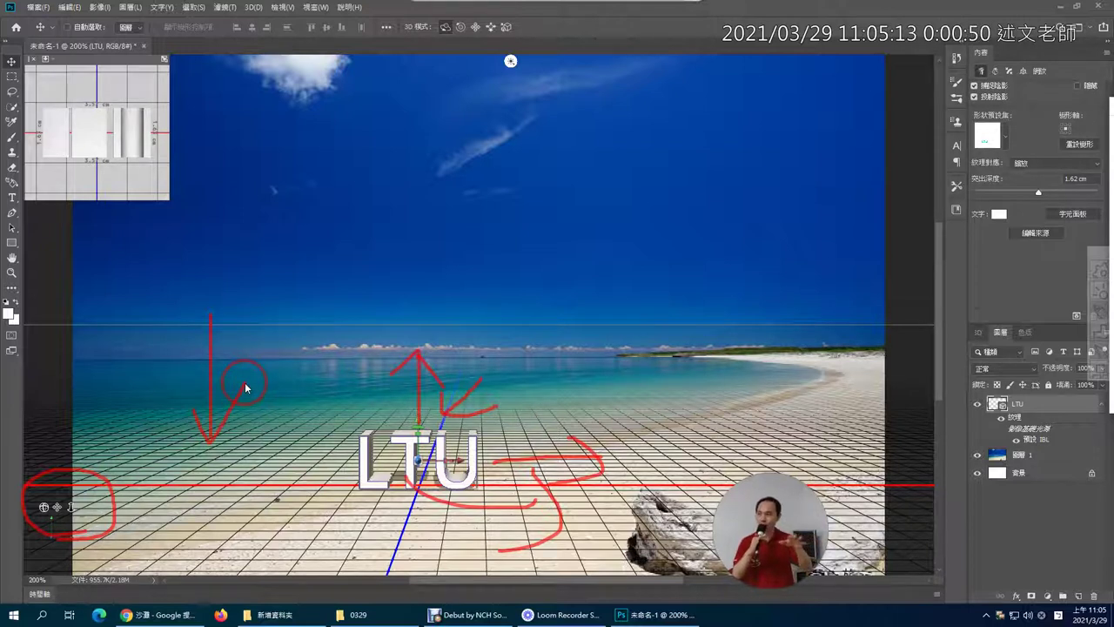
{"action": "key", "text": "Escape"}
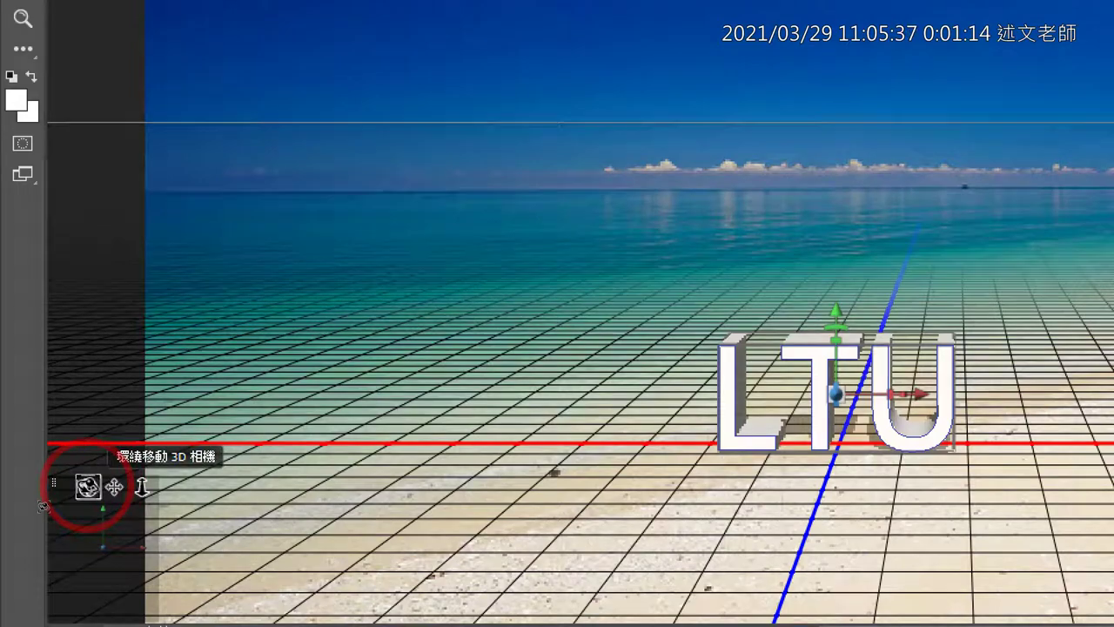
Orbit, then pan the 3D camera upward until LTU sits at the horizon above the sea
{"action": "left_click_drag", "start_coordinate": [43, 505], "coordinate": [43, 504]}
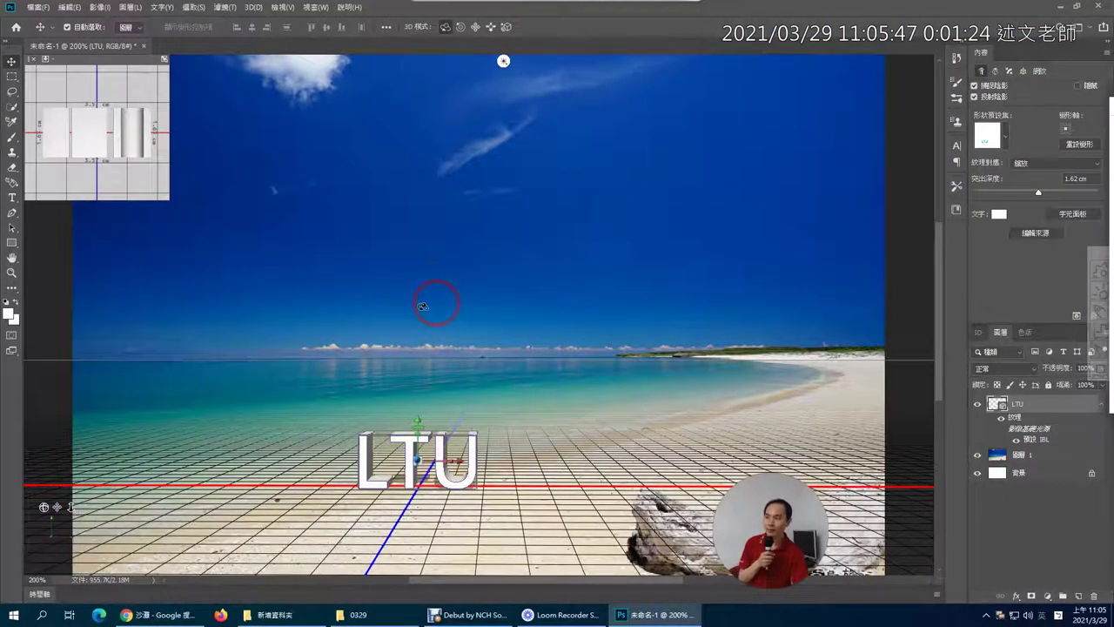
{"action": "left_click_drag", "start_coordinate": [44, 505], "coordinate": [43, 507]}
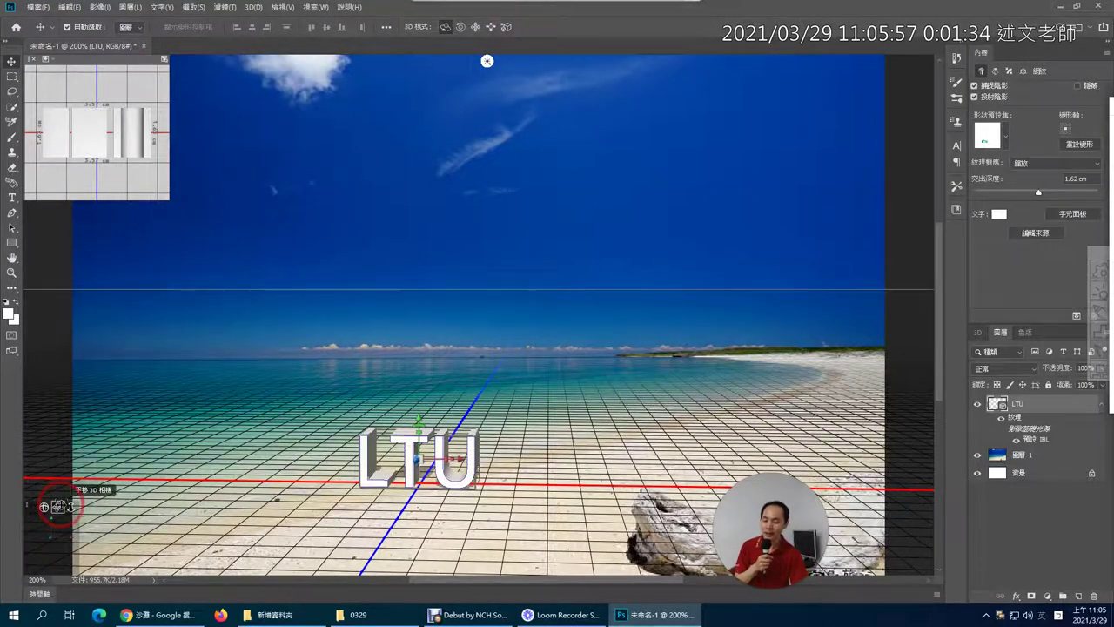
{"action": "mouse_move", "coordinate": [57, 505]}
{"action": "left_mouse_down"}
{"action": "mouse_move", "coordinate": [66, 478]}
{"action": "mouse_move", "coordinate": [67, 514]}
{"action": "left_mouse_up"}
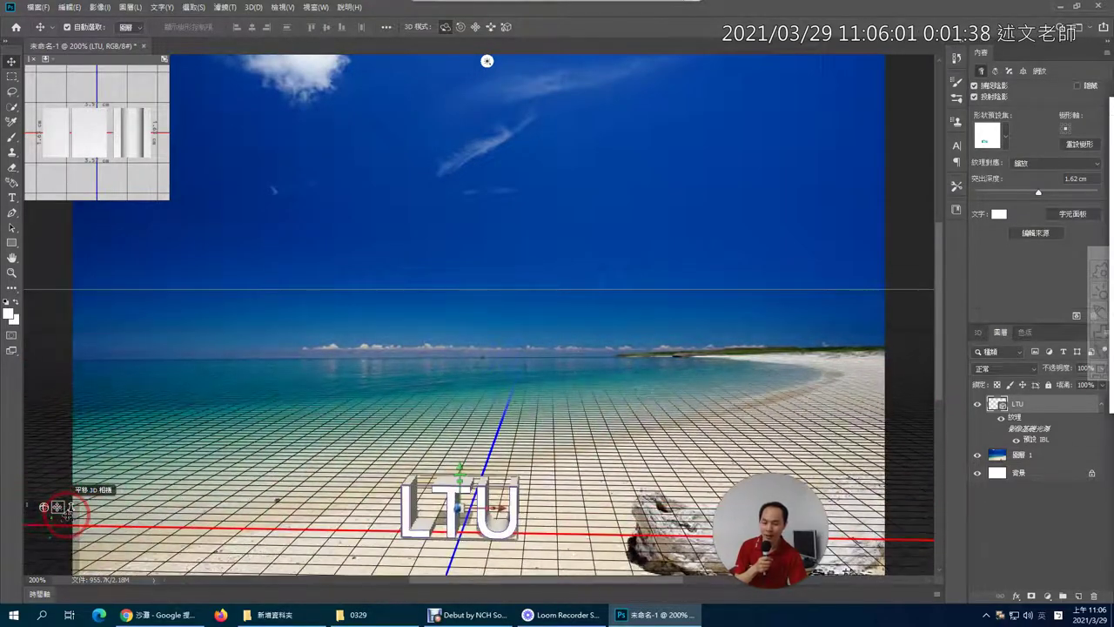
{"action": "left_click_drag", "start_coordinate": [67, 514], "coordinate": [73, 473]}
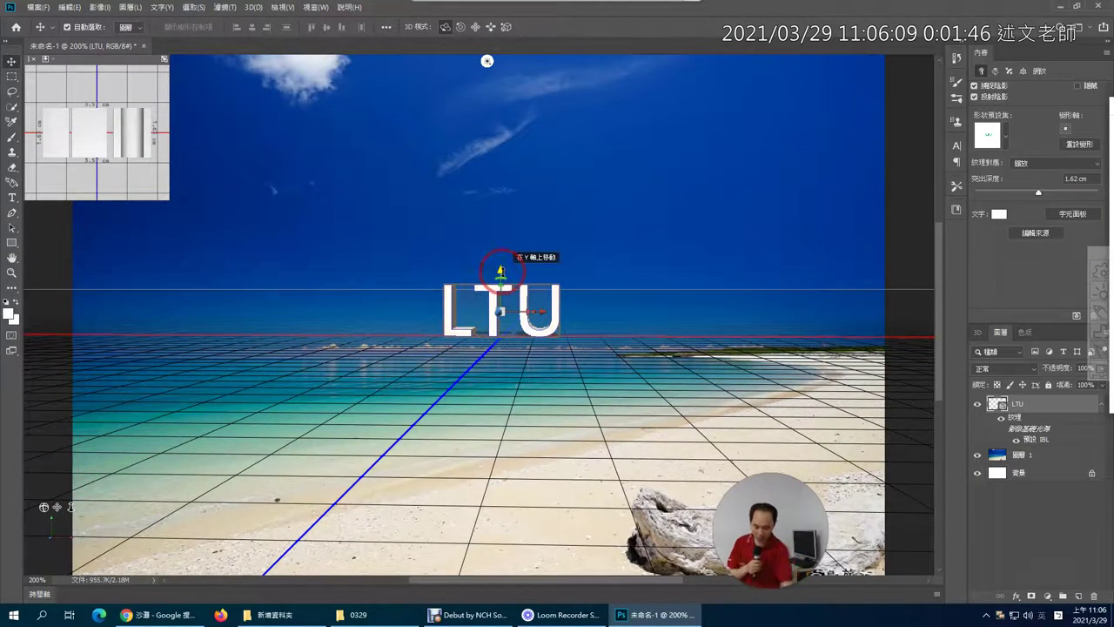
Drag on the canvas to try moving the 3D scene, then cancel with Escape
{"action": "mouse_move", "coordinate": [305, 338]}
{"action": "left_mouse_down"}
{"action": "mouse_move", "coordinate": [199, 451]}
{"action": "mouse_move", "coordinate": [600, 526]}
{"action": "mouse_move", "coordinate": [655, 375]}
{"action": "mouse_move", "coordinate": [305, 331]}
{"action": "left_mouse_up"}
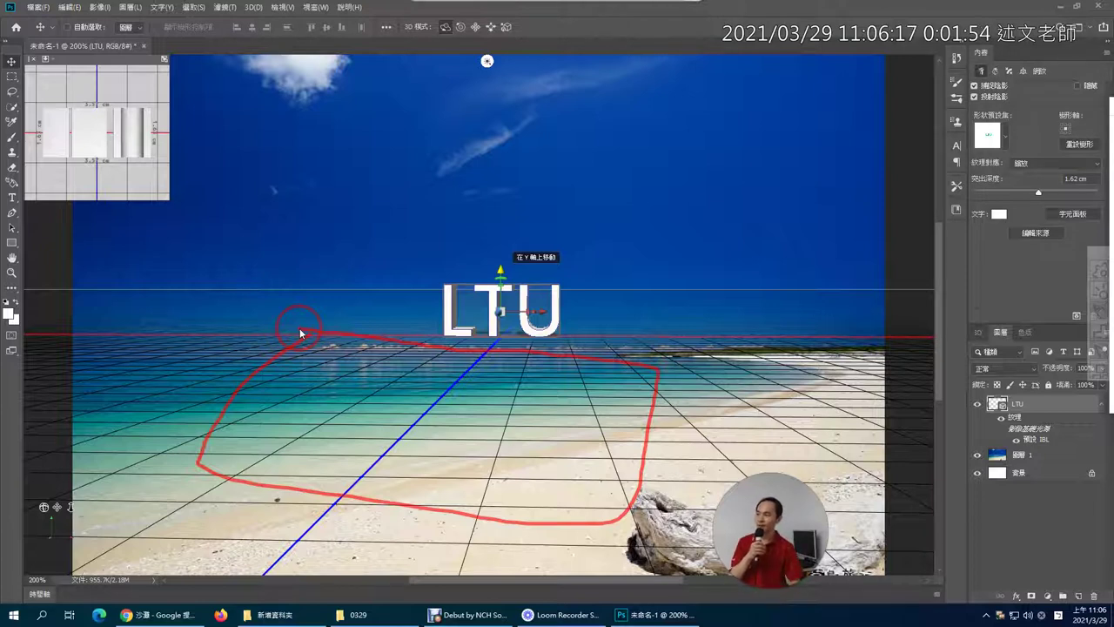
{"action": "left_click_drag", "start_coordinate": [519, 327], "coordinate": [478, 360]}
{"action": "mouse_move", "coordinate": [435, 413]}
{"action": "left_mouse_down"}
{"action": "mouse_move", "coordinate": [410, 350]}
{"action": "mouse_move", "coordinate": [319, 407]}
{"action": "left_mouse_up"}
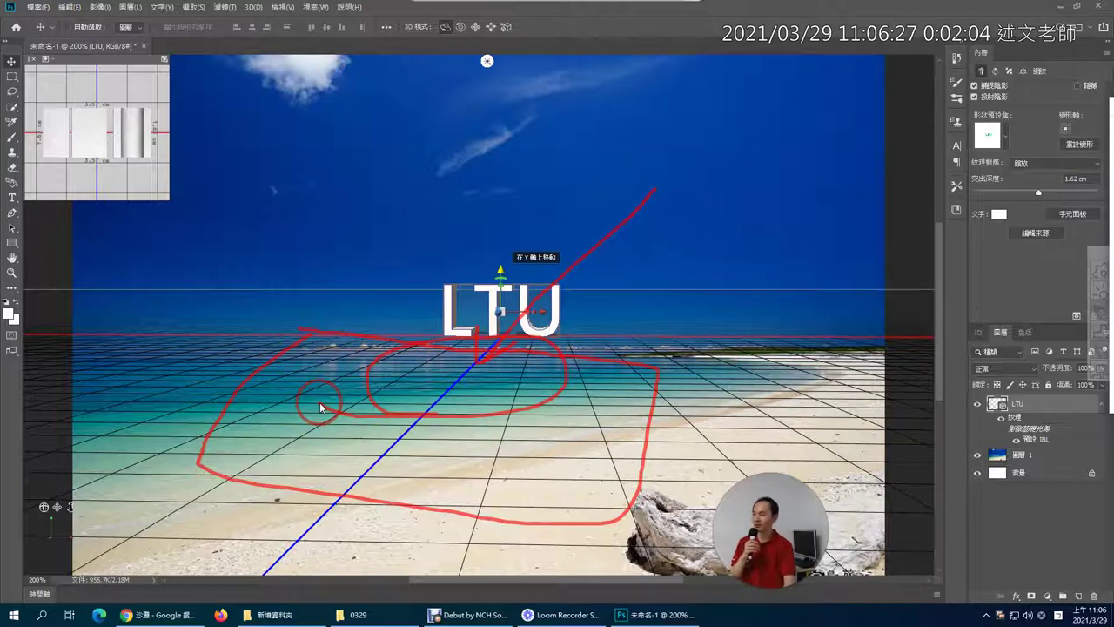
{"action": "key", "text": "Escape"}
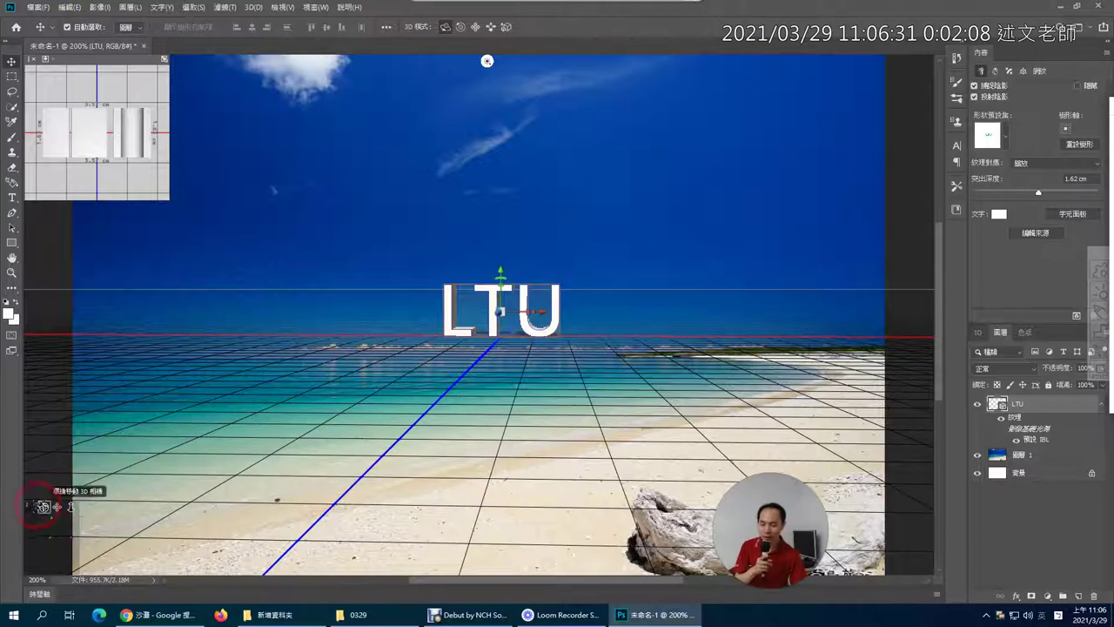
Pan the 3D camera down and right until LTU stands on the foreground sand
{"action": "left_click_drag", "start_coordinate": [58, 506], "coordinate": [59, 535]}
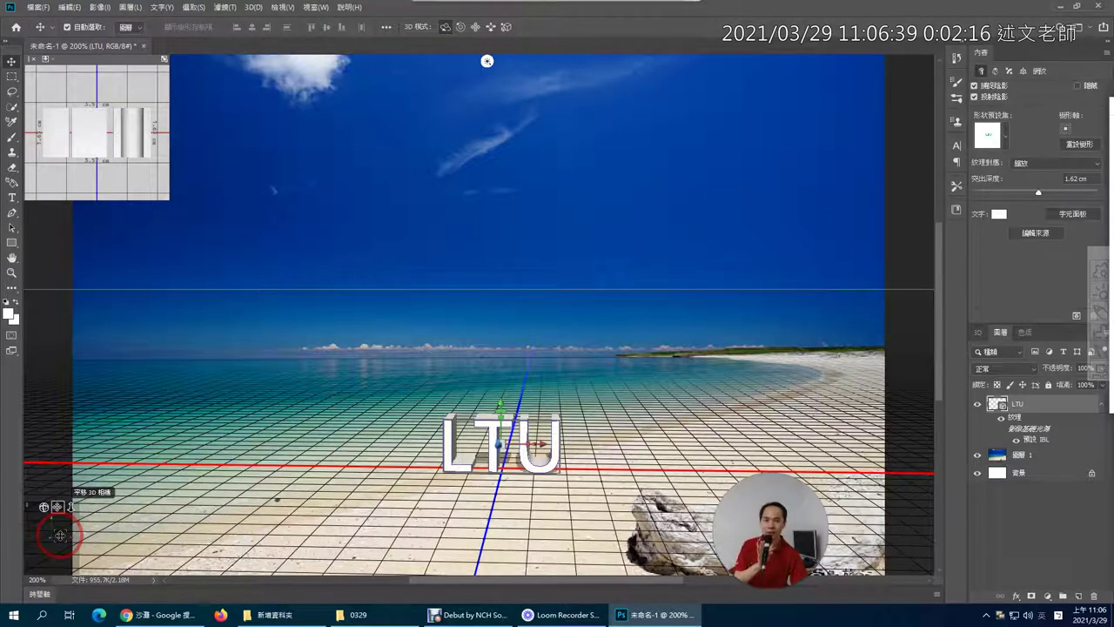
{"action": "left_click_drag", "start_coordinate": [59, 534], "coordinate": [62, 540]}
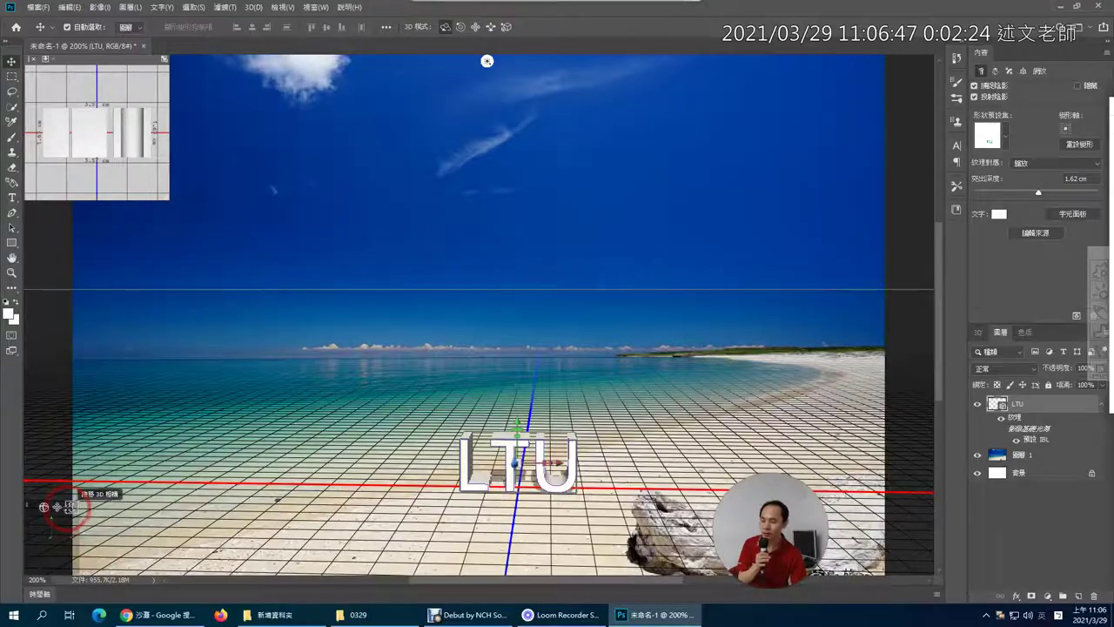
{"action": "mouse_move", "coordinate": [70, 507]}
{"action": "left_mouse_down"}
{"action": "mouse_move", "coordinate": [91, 325]}
{"action": "mouse_move", "coordinate": [113, 591]}
{"action": "mouse_move", "coordinate": [136, 398]}
{"action": "mouse_move", "coordinate": [179, 218]}
{"action": "mouse_move", "coordinate": [180, 557]}
{"action": "mouse_move", "coordinate": [186, 373]}
{"action": "mouse_move", "coordinate": [168, 464]}
{"action": "left_mouse_up"}
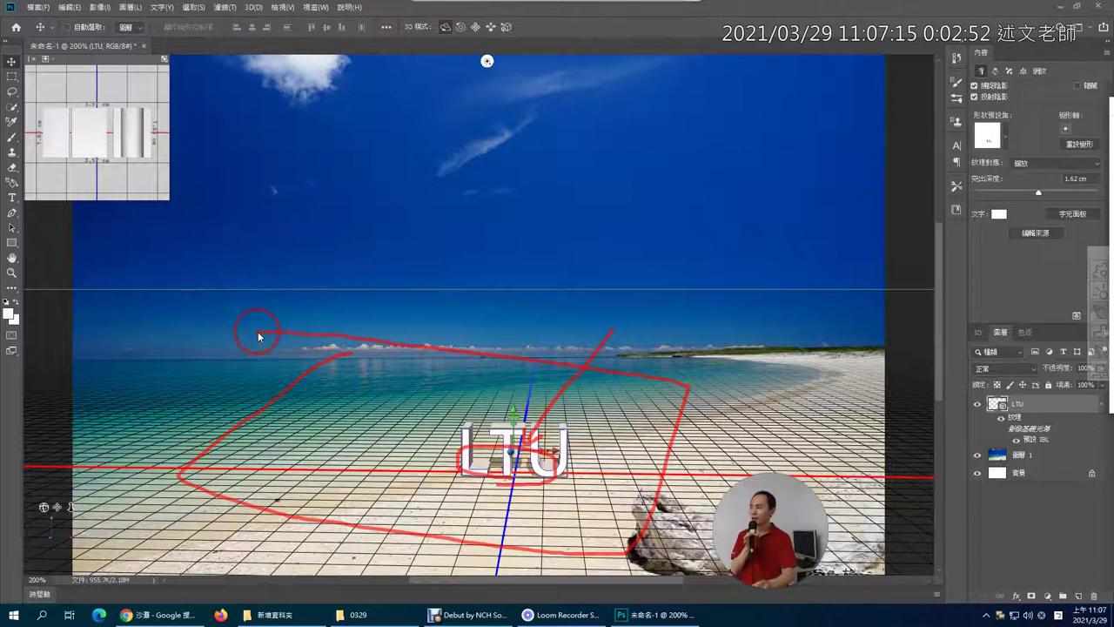
Ctrl-drag along the bottom of the canvas, then click the scene
{"action": "key", "text": "ctrl"}
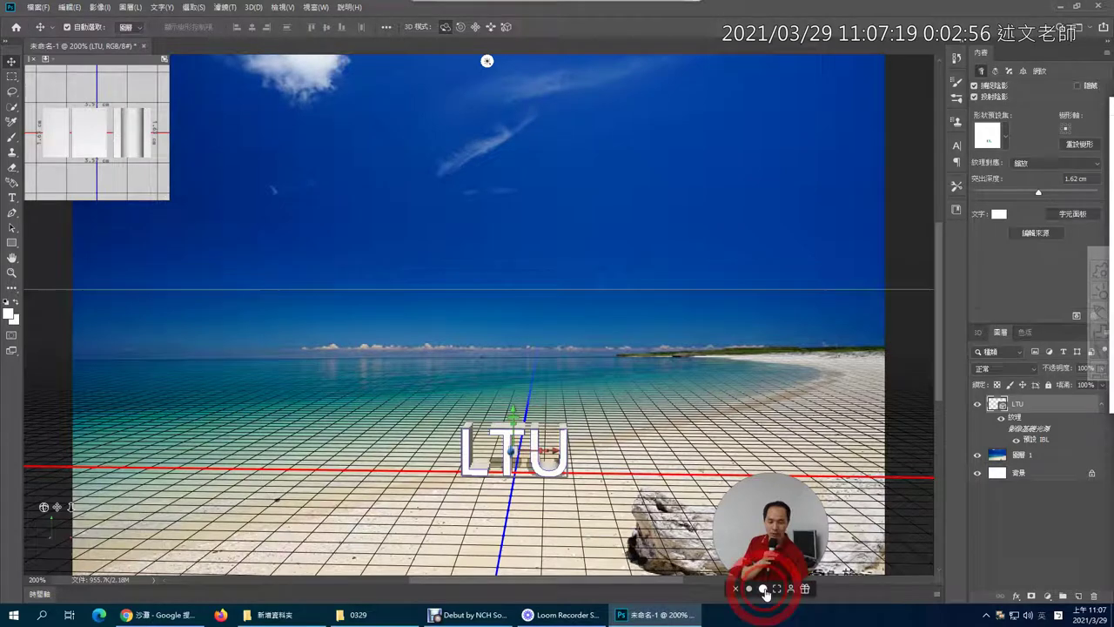
{"action": "left_click", "coordinate": [766, 595]}
{"action": "left_click_drag", "start_coordinate": [766, 594], "coordinate": [901, 603]}
{"action": "left_click", "coordinate": [612, 432]}
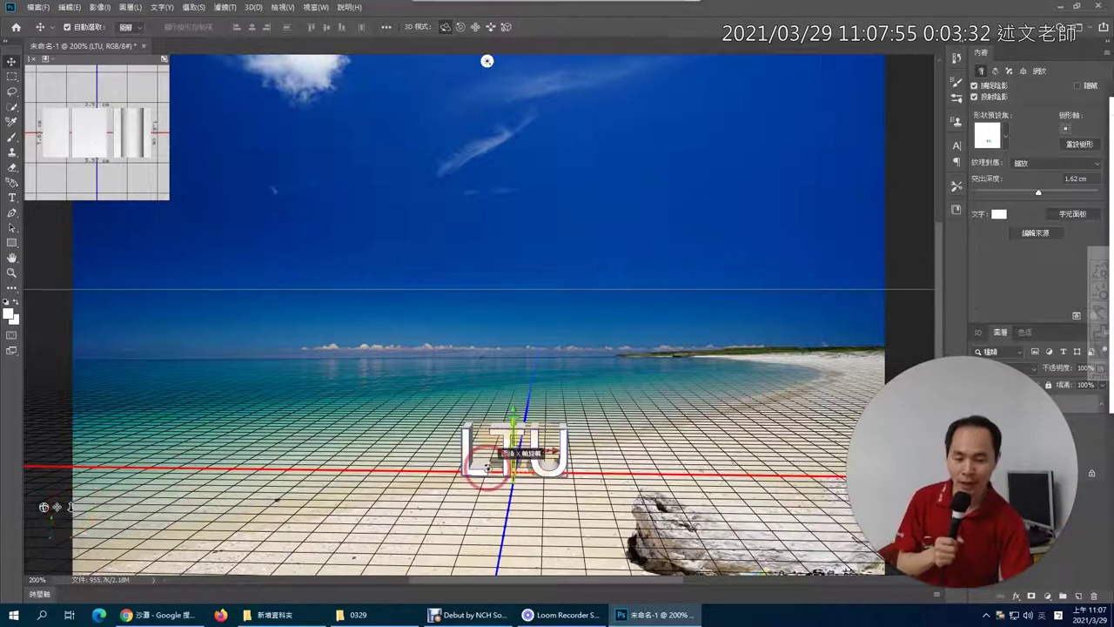
Raise LTU along the green Y axis to about 1.49 cm so its shadow shows on the sand
{"action": "mouse_move", "coordinate": [514, 409]}
{"action": "left_mouse_down"}
{"action": "mouse_move", "coordinate": [516, 284]}
{"action": "mouse_move", "coordinate": [513, 404]}
{"action": "left_mouse_up"}
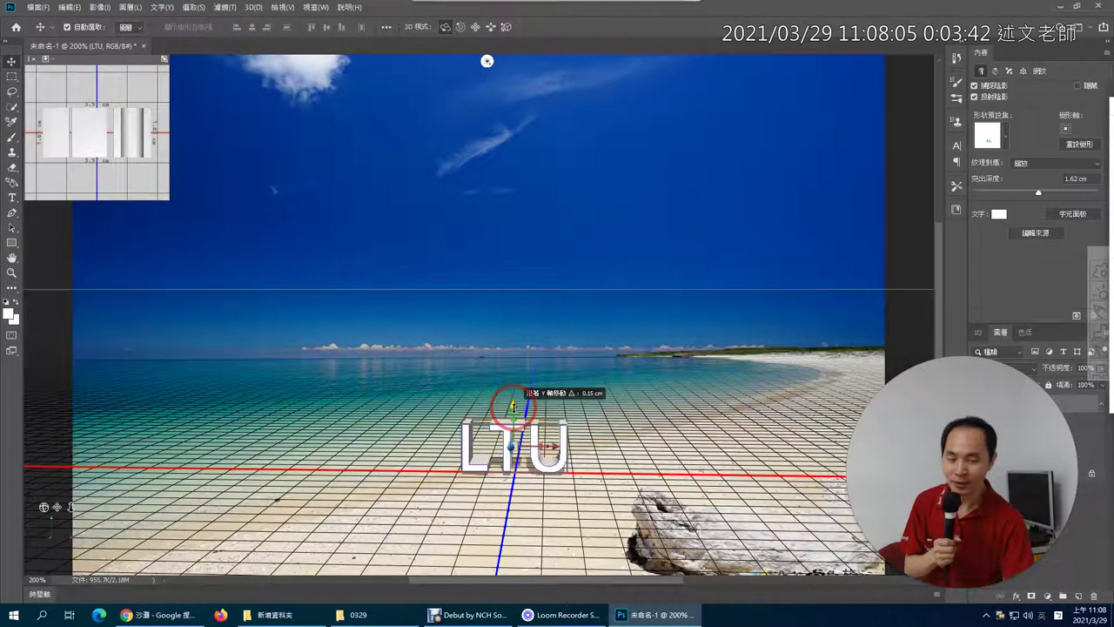
{"action": "mouse_move", "coordinate": [512, 405]}
{"action": "left_mouse_down"}
{"action": "mouse_move", "coordinate": [510, 253]}
{"action": "mouse_move", "coordinate": [521, 393]}
{"action": "left_mouse_up"}
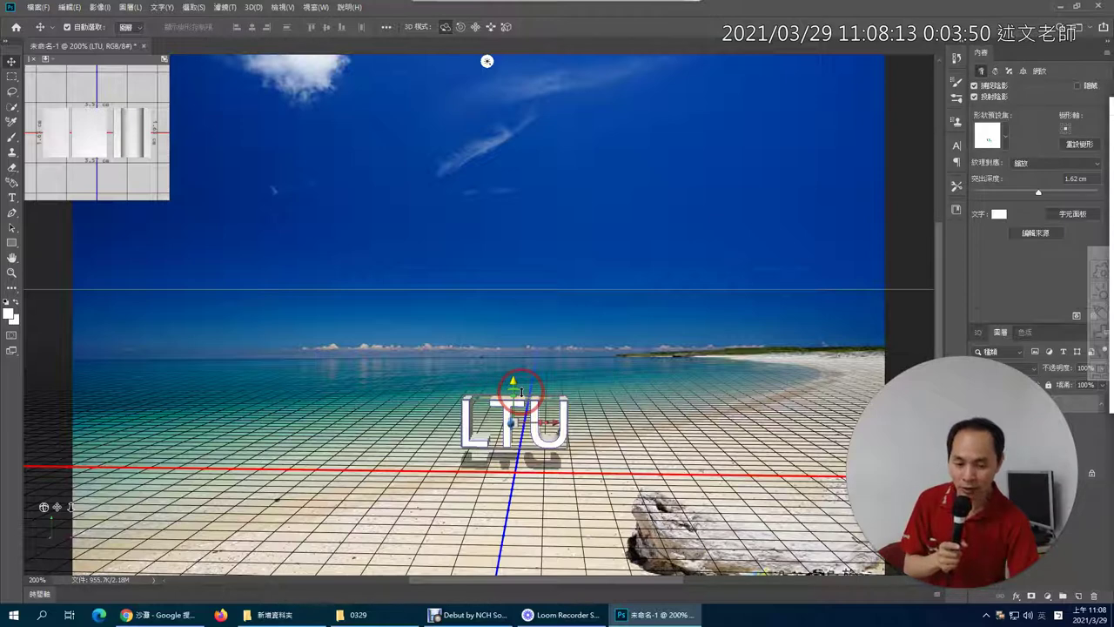
{"action": "scroll", "coordinate": [521, 390], "scroll_direction": "up", "scroll_amount": 1}
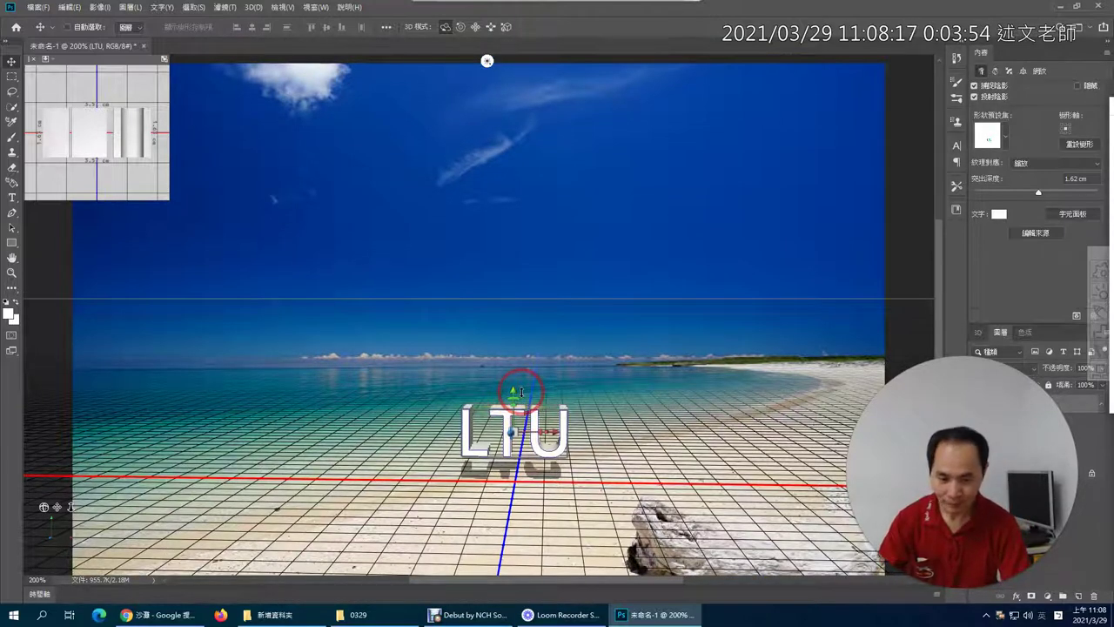
{"action": "scroll", "coordinate": [521, 393], "scroll_direction": "left", "scroll_amount": 2}
{"action": "scroll", "coordinate": [568, 429], "scroll_direction": "up", "scroll_amount": 2}
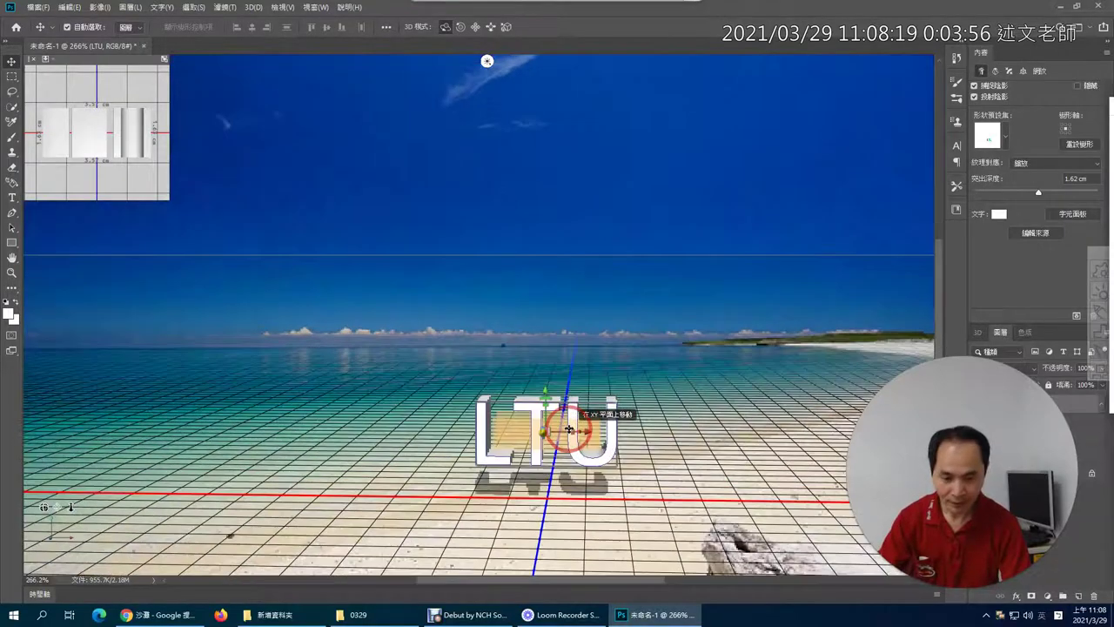
{"action": "scroll", "coordinate": [569, 429], "scroll_direction": "up", "scroll_amount": 1}
{"action": "scroll", "coordinate": [568, 429], "scroll_direction": "up", "scroll_amount": 1}
{"action": "scroll", "coordinate": [571, 431], "scroll_direction": "up", "scroll_amount": 1}
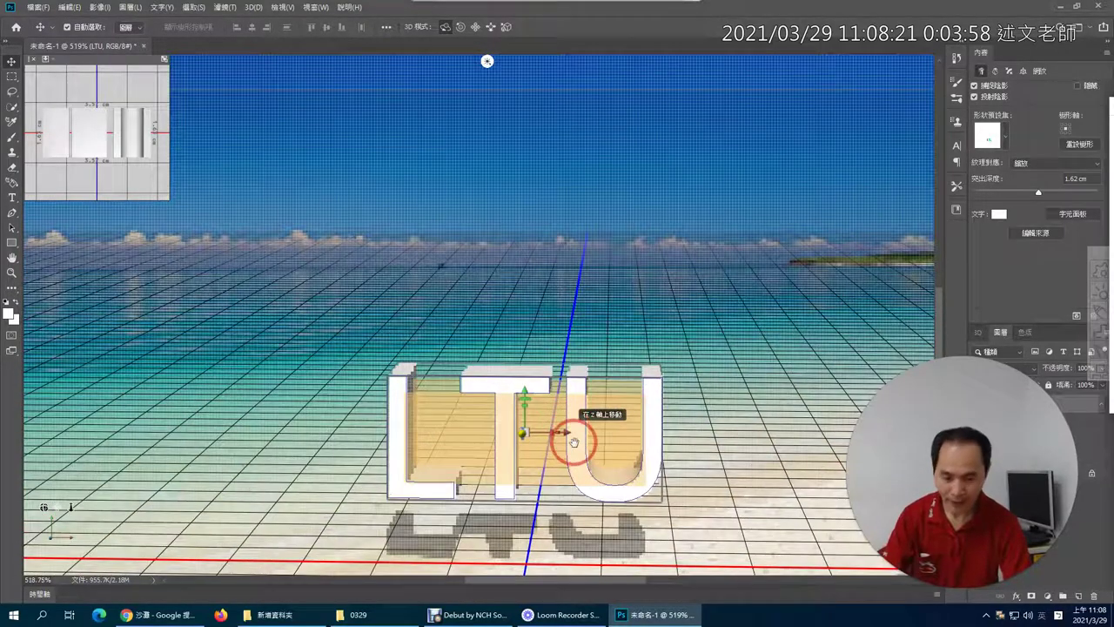
{"action": "left_click", "coordinate": [633, 303]}
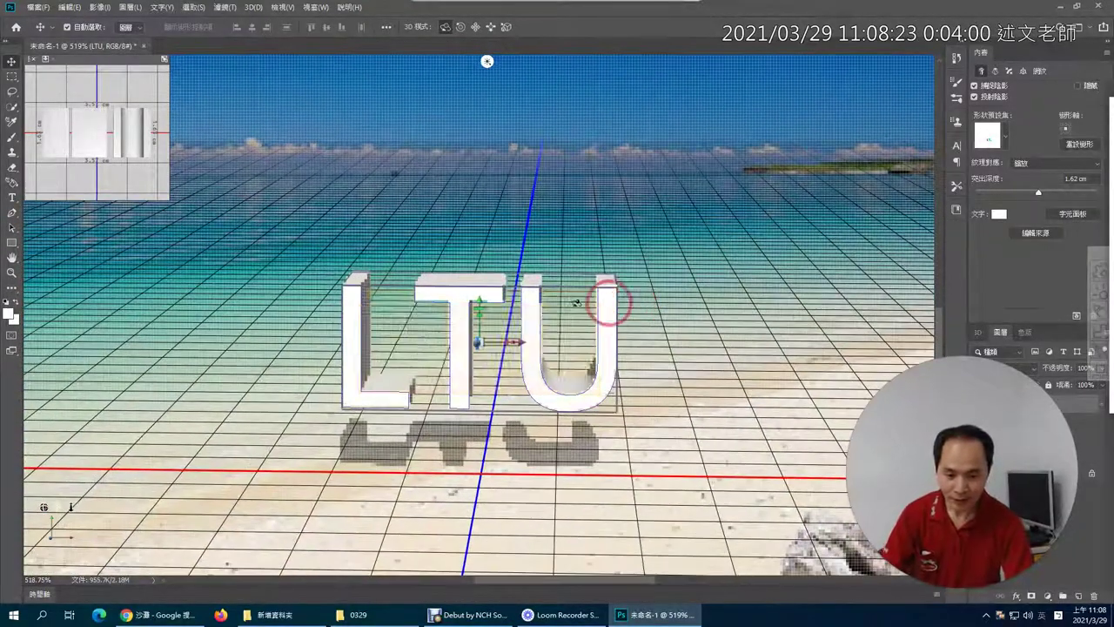
{"action": "left_click", "coordinate": [464, 306]}
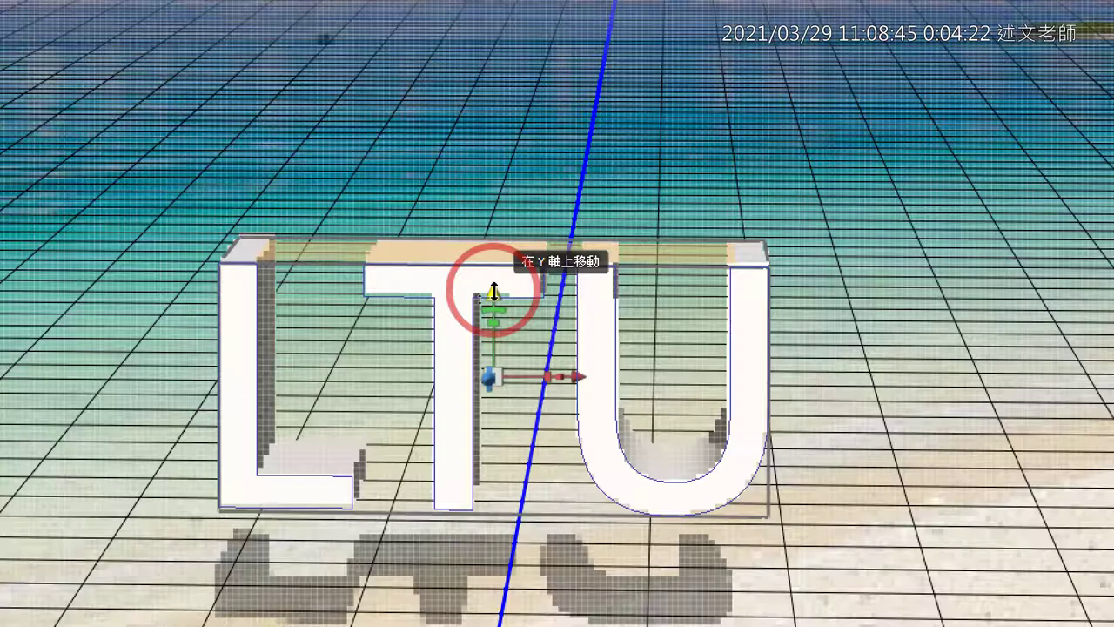
{"action": "left_click_drag", "start_coordinate": [493, 290], "coordinate": [494, 310]}
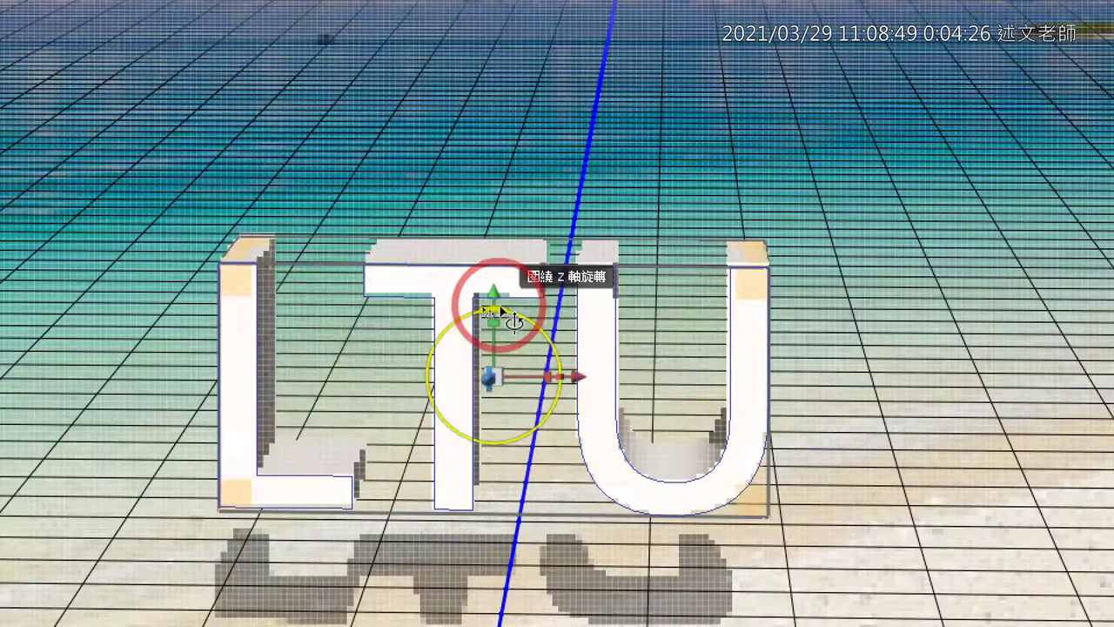
{"action": "mouse_move", "coordinate": [503, 310]}
{"action": "left_mouse_down"}
{"action": "mouse_move", "coordinate": [477, 310]}
{"action": "mouse_move", "coordinate": [498, 299]}
{"action": "left_mouse_up"}
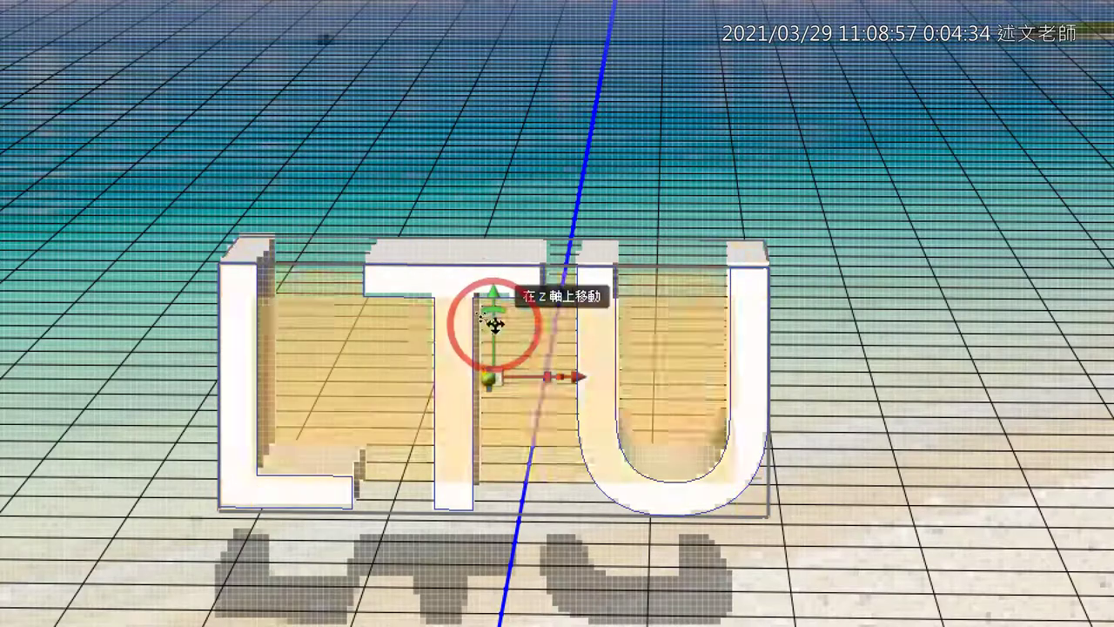
{"action": "mouse_move", "coordinate": [496, 311]}
{"action": "left_mouse_down"}
{"action": "mouse_move", "coordinate": [505, 224]}
{"action": "mouse_move", "coordinate": [505, 288]}
{"action": "mouse_move", "coordinate": [505, 279]}
{"action": "left_mouse_up"}
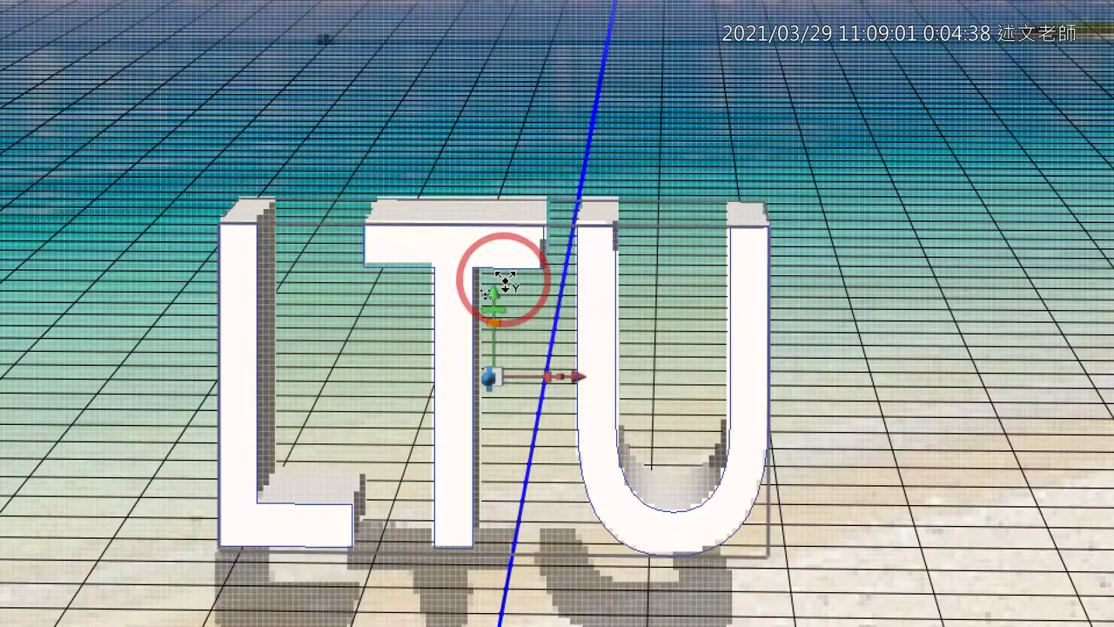
{"action": "key", "text": "ctrl+z"}
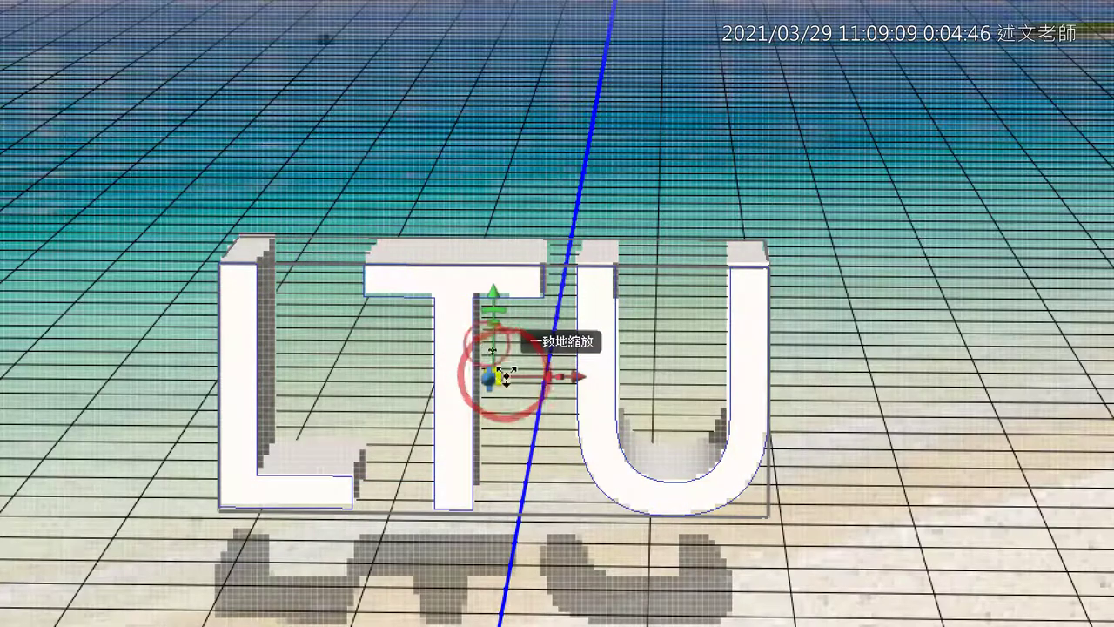
{"action": "mouse_move", "coordinate": [501, 376]}
{"action": "left_mouse_down"}
{"action": "mouse_move", "coordinate": [593, 257]}
{"action": "mouse_move", "coordinate": [488, 373]}
{"action": "mouse_move", "coordinate": [468, 377]}
{"action": "mouse_move", "coordinate": [532, 358]}
{"action": "left_mouse_up"}
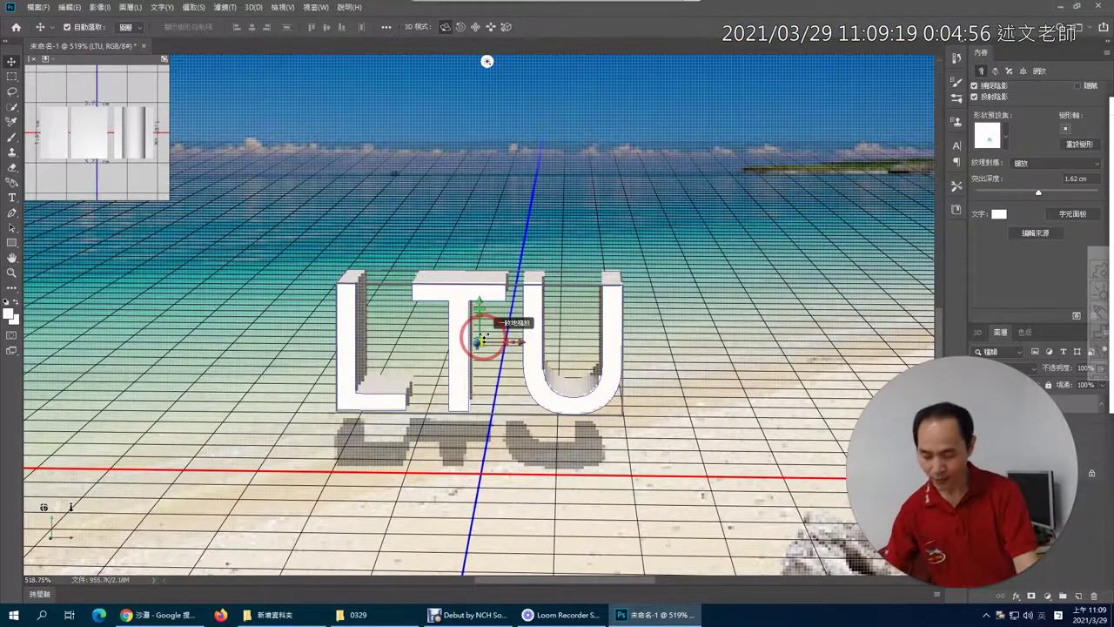
{"action": "scroll", "coordinate": [481, 340], "scroll_direction": "down", "scroll_amount": 2}
{"action": "scroll", "coordinate": [482, 339], "scroll_direction": "down", "scroll_amount": 4}
{"action": "scroll", "coordinate": [481, 340], "scroll_direction": "down", "scroll_amount": 2}
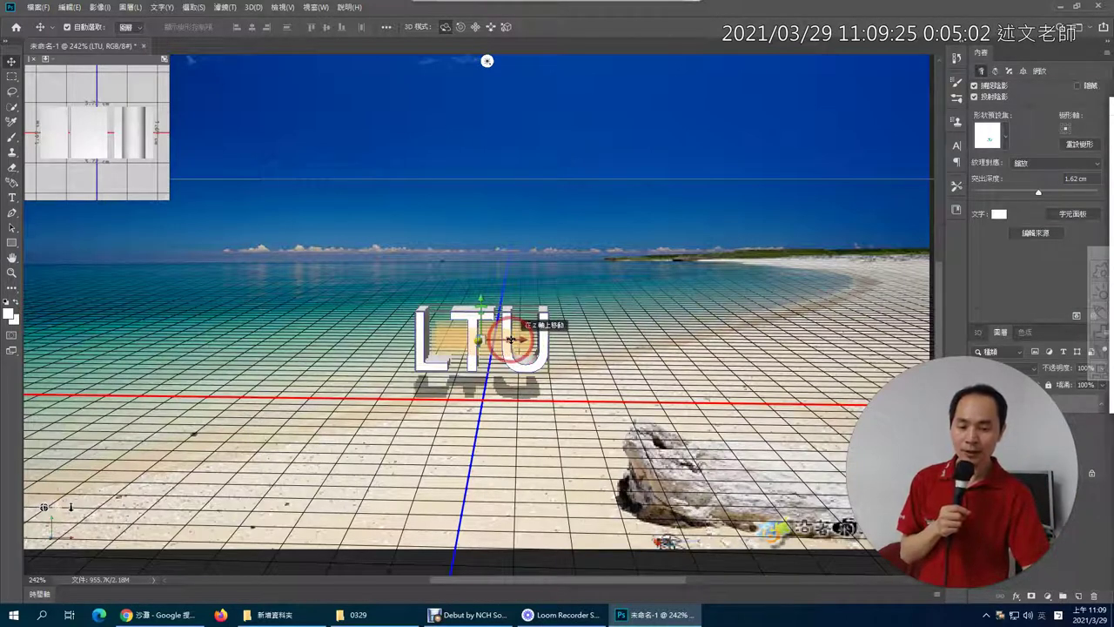
{"action": "left_click_drag", "start_coordinate": [526, 339], "coordinate": [619, 340]}
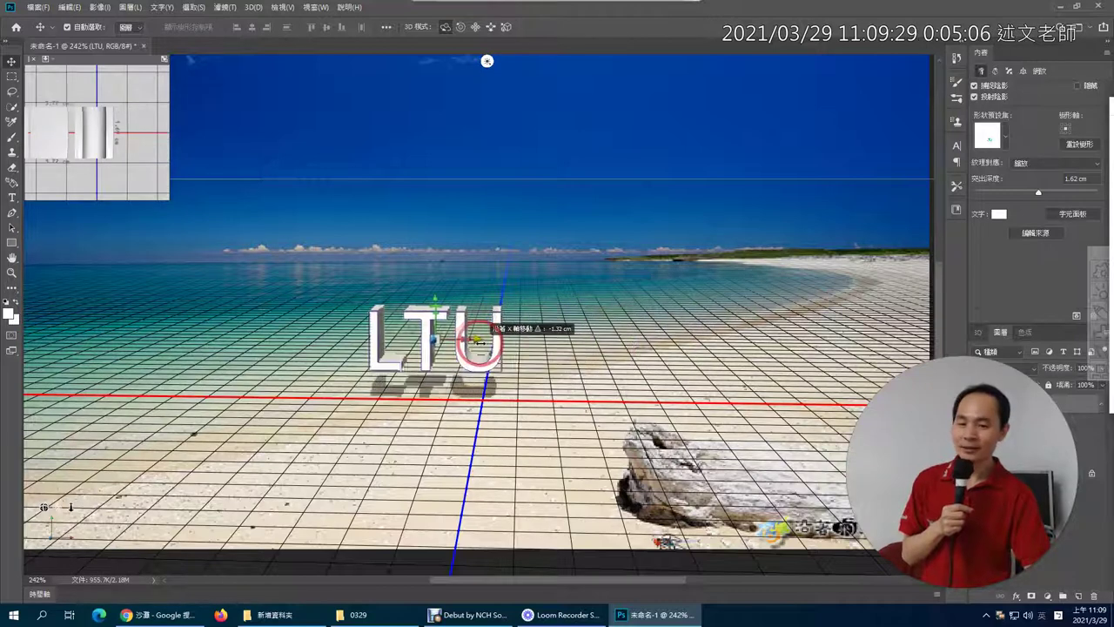
{"action": "left_click_drag", "start_coordinate": [619, 339], "coordinate": [513, 340]}
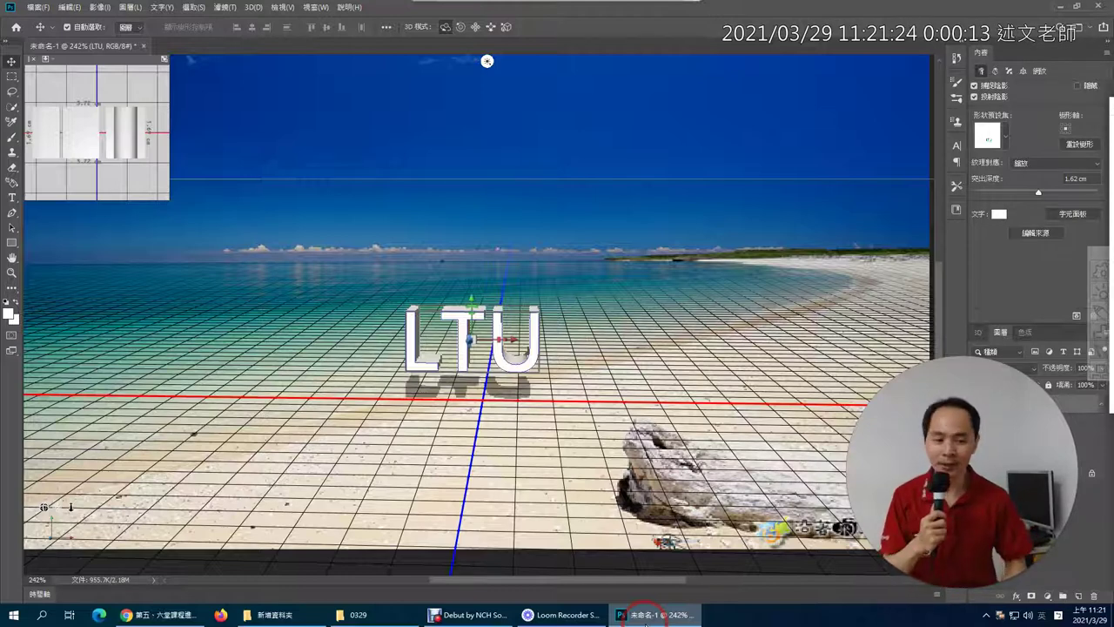
{"action": "mouse_move", "coordinate": [261, 470]}
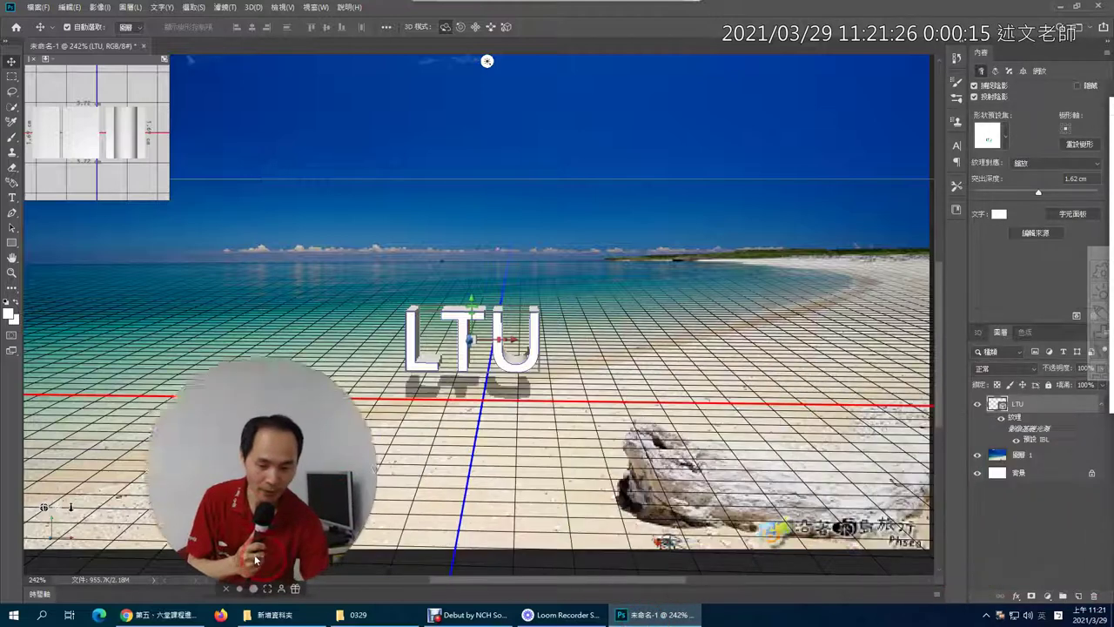
Show the 3D panel's items, select Current View, then reselect the LTU text object
{"action": "left_click_drag", "start_coordinate": [988, 493], "coordinate": [152, 494]}
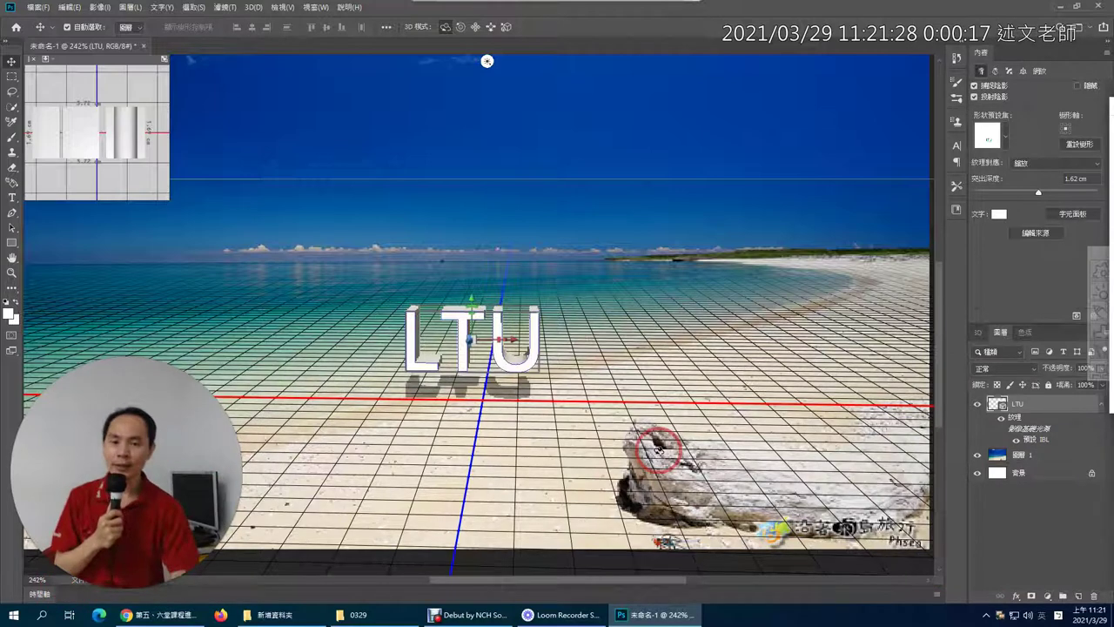
{"action": "left_click", "coordinate": [979, 336]}
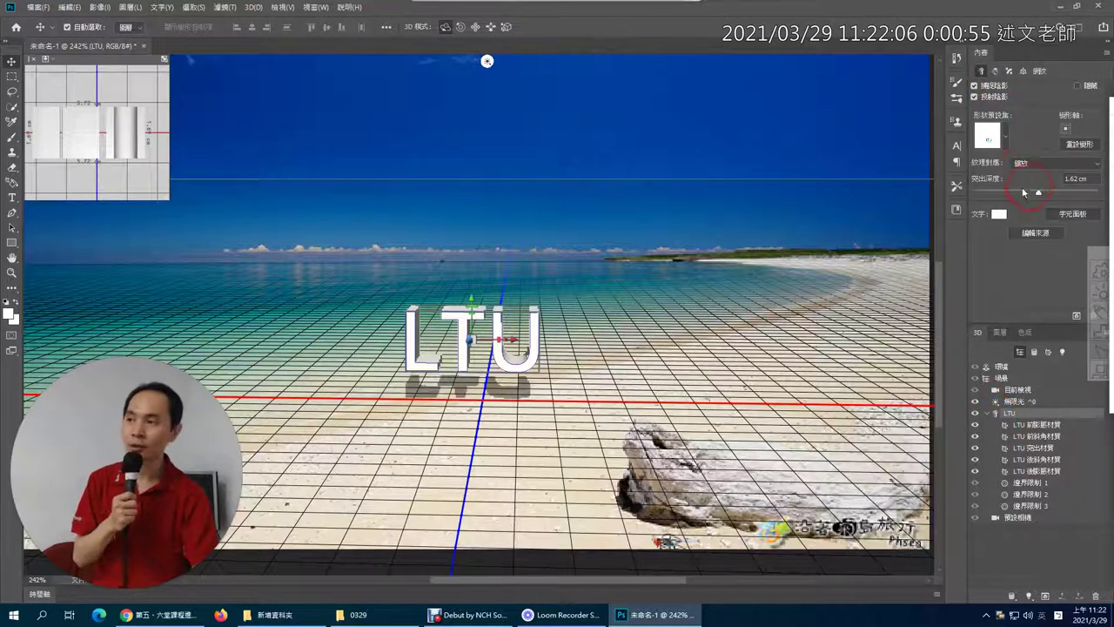
{"action": "left_click", "coordinate": [1016, 391]}
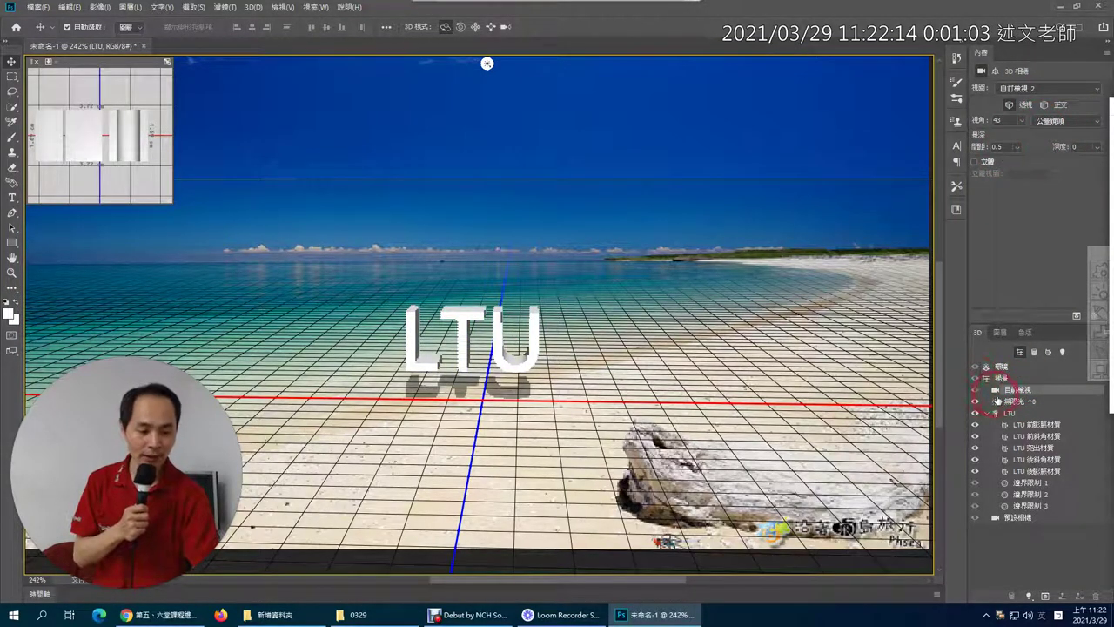
{"action": "left_click", "coordinate": [1007, 414]}
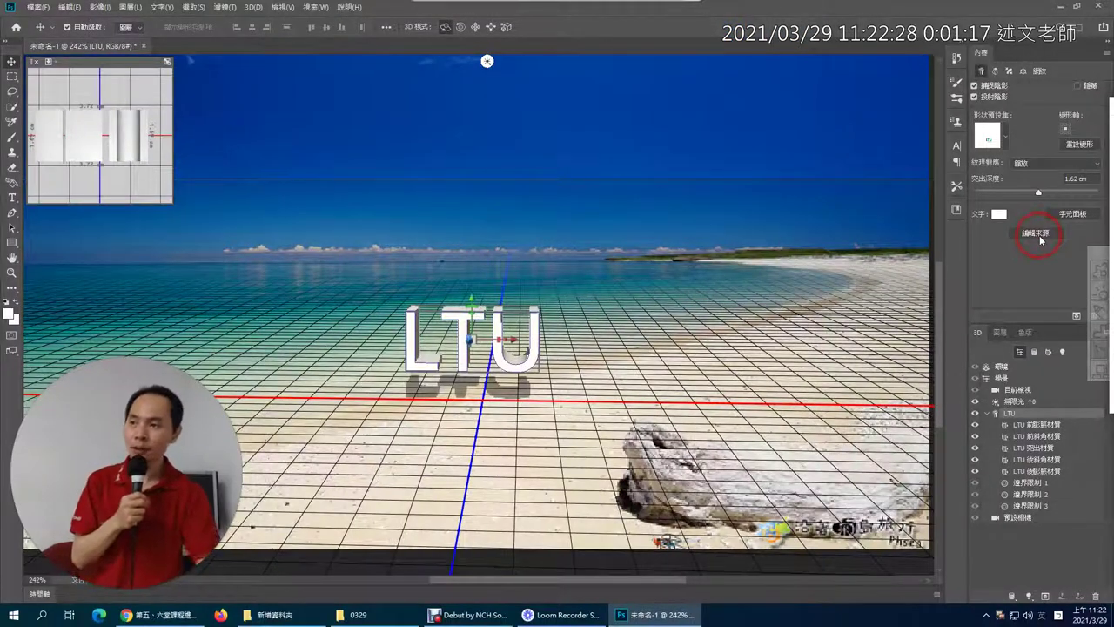
Use Edit Source in Properties to open LTU.psb in its own tab
{"action": "left_click", "coordinate": [1038, 233]}
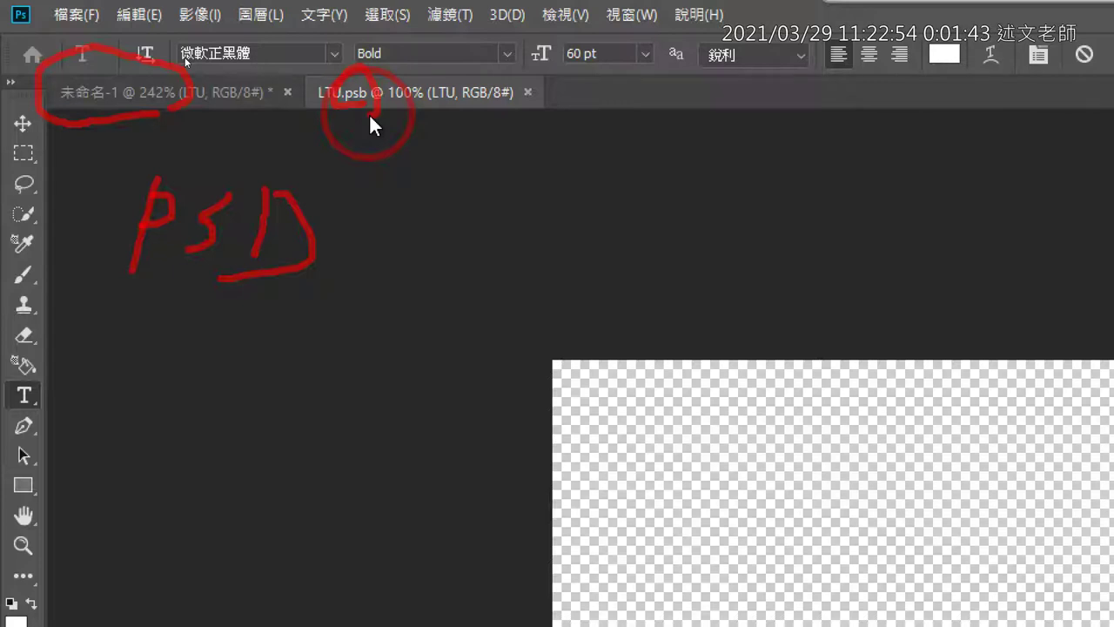
{"action": "mouse_move", "coordinate": [486, 190]}
{"action": "left_mouse_down"}
{"action": "mouse_move", "coordinate": [484, 205]}
{"action": "mouse_move", "coordinate": [600, 214]}
{"action": "mouse_move", "coordinate": [554, 291]}
{"action": "left_mouse_up"}
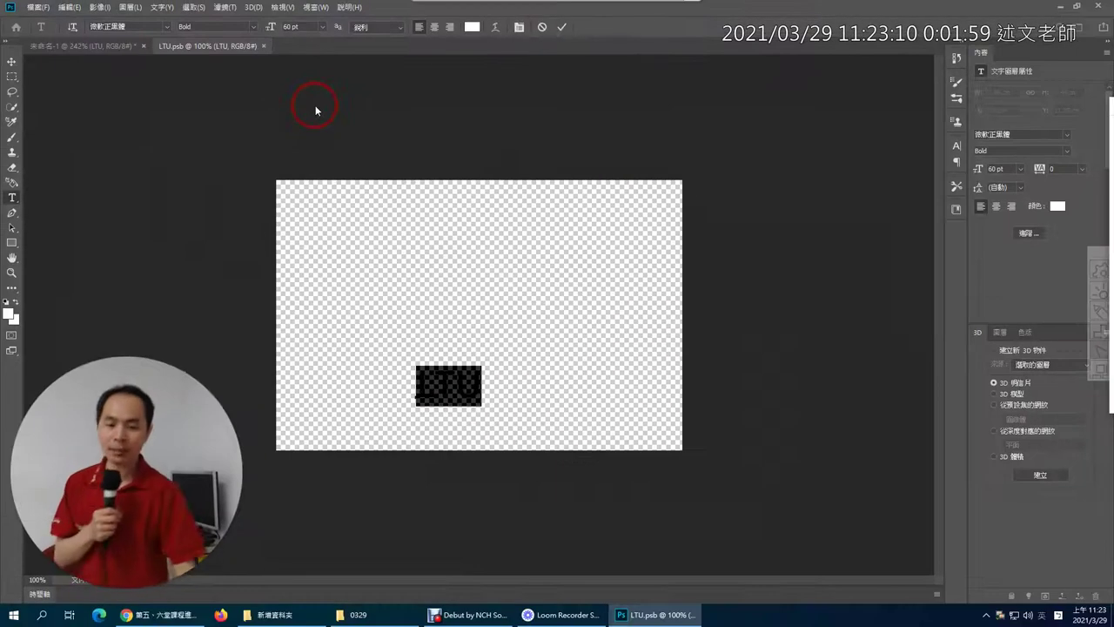
Replace LTU with 嶺東視傳 in LTU.psb, commit it, and save on closing the tab
{"action": "left_click", "coordinate": [419, 386]}
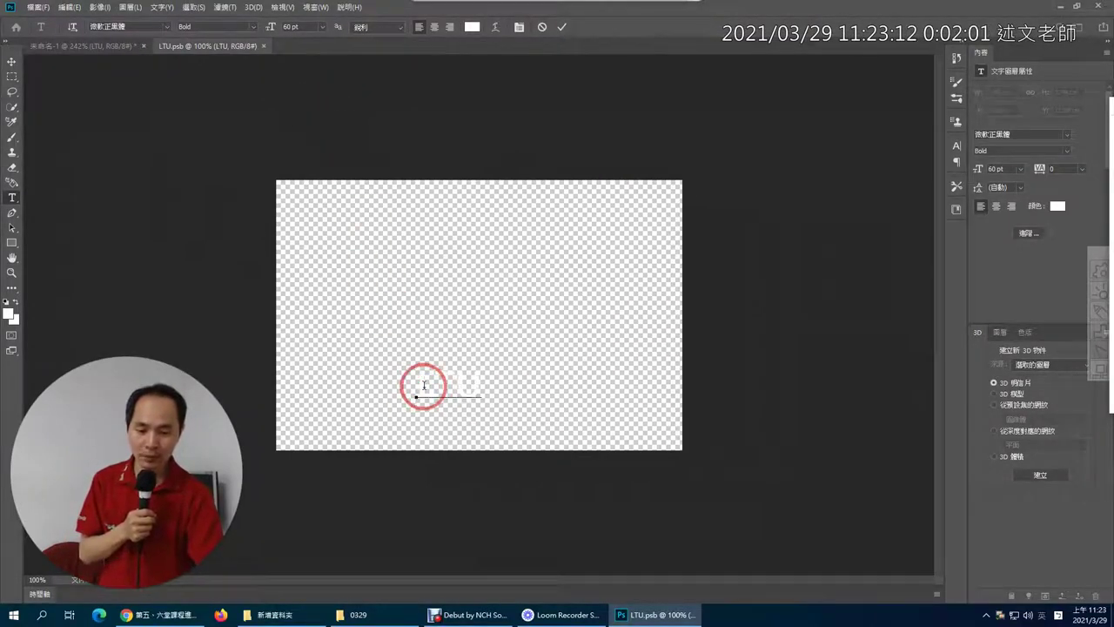
{"action": "left_click_drag", "start_coordinate": [418, 386], "coordinate": [480, 396]}
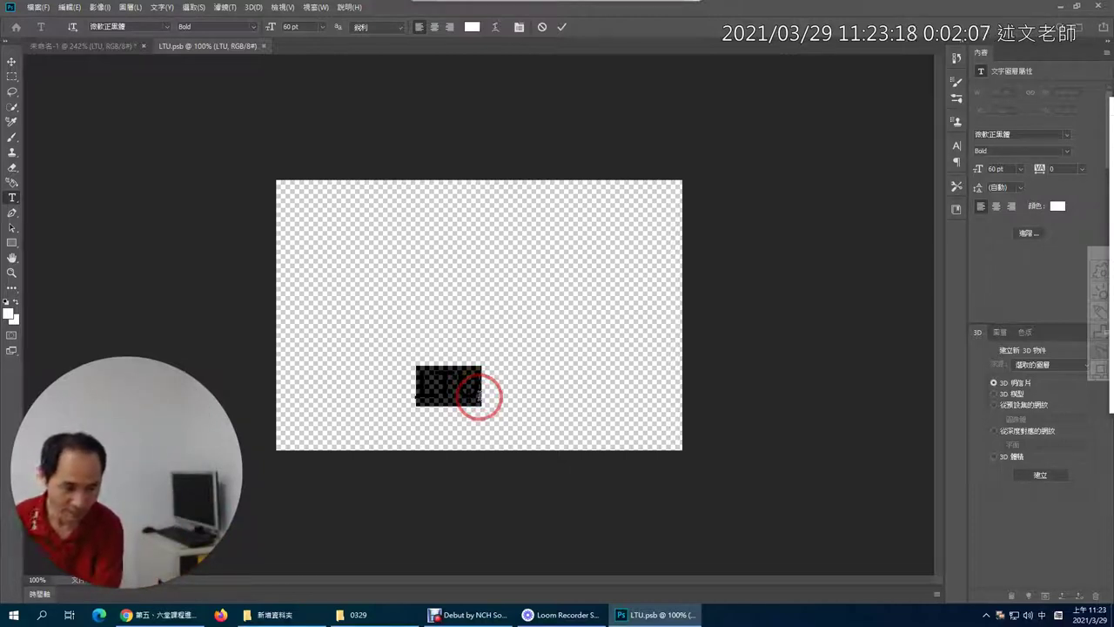
{"action": "type", "text": "龍華"}
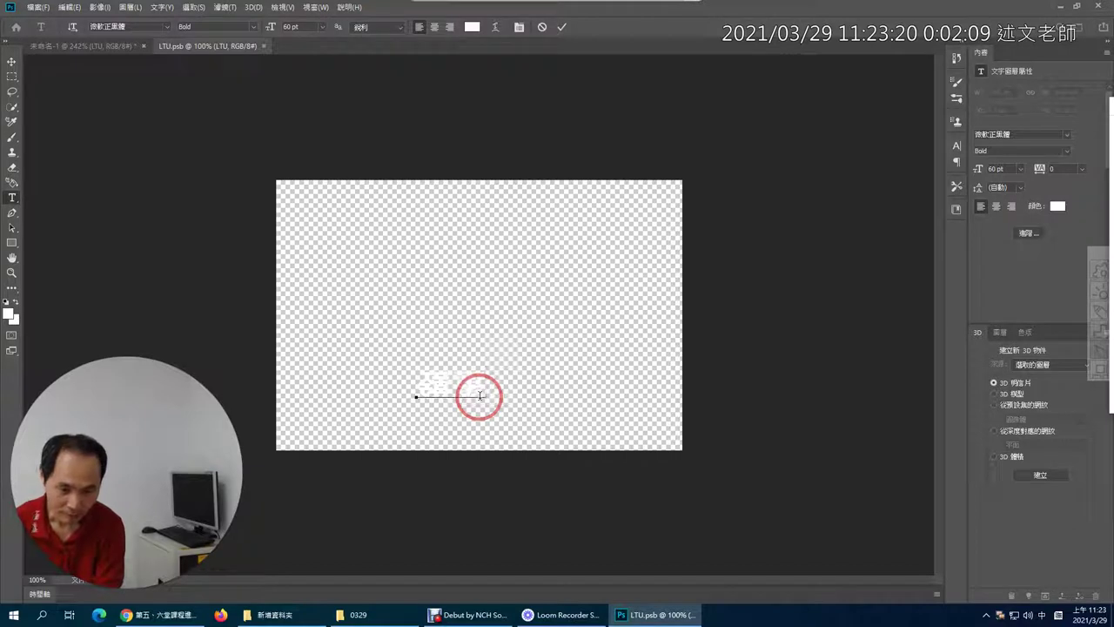
{"action": "type", "text": "科技"}
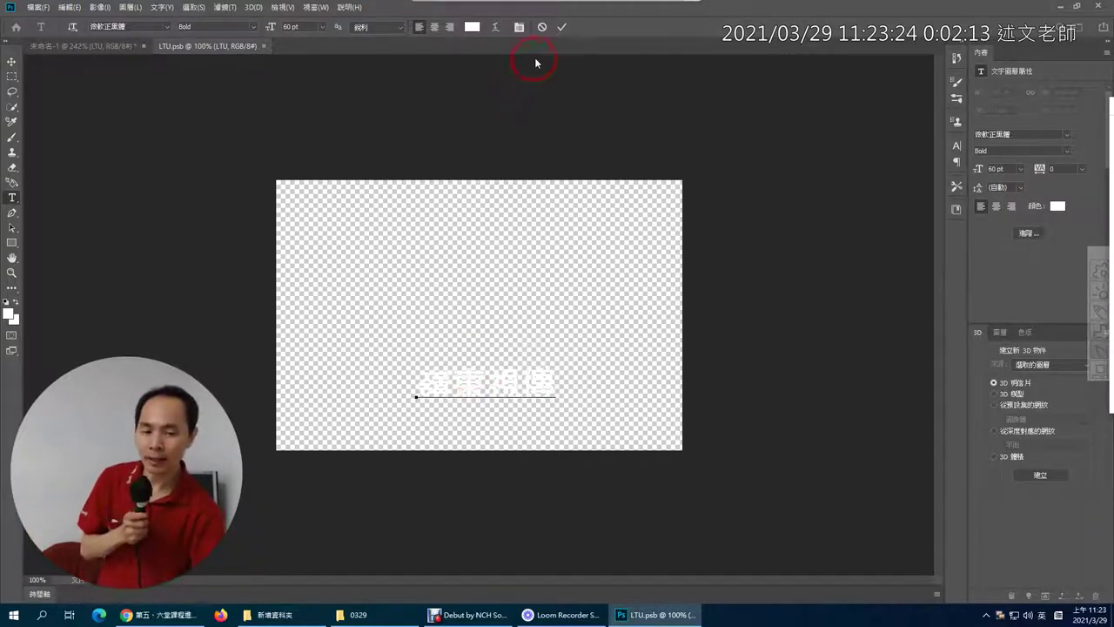
{"action": "left_click", "coordinate": [561, 29]}
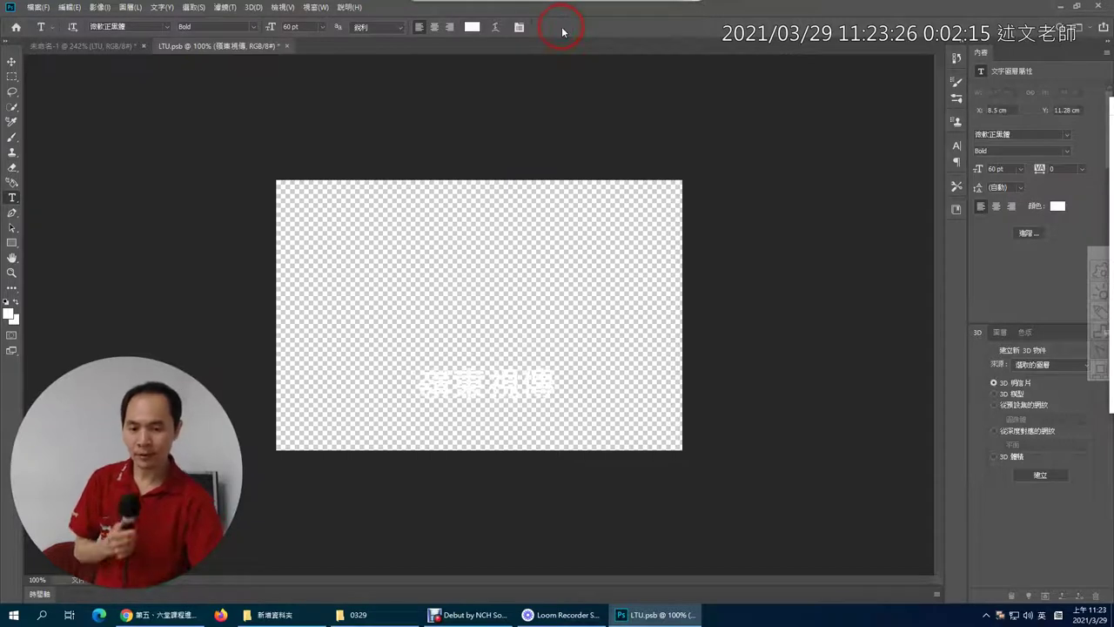
{"action": "left_click", "coordinate": [287, 46]}
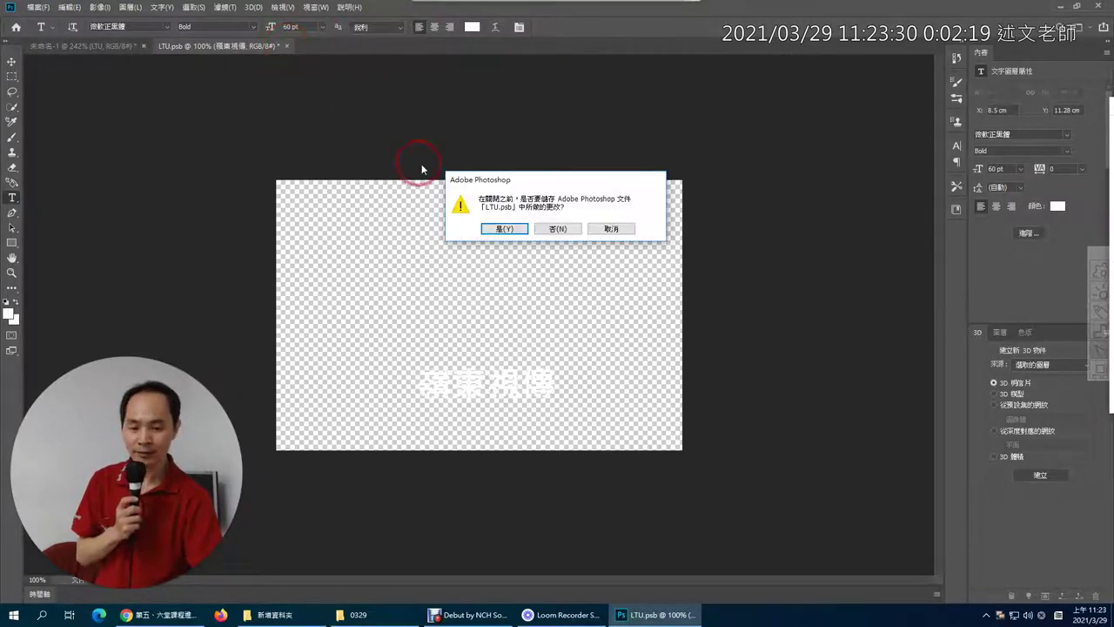
{"action": "left_click", "coordinate": [502, 229]}
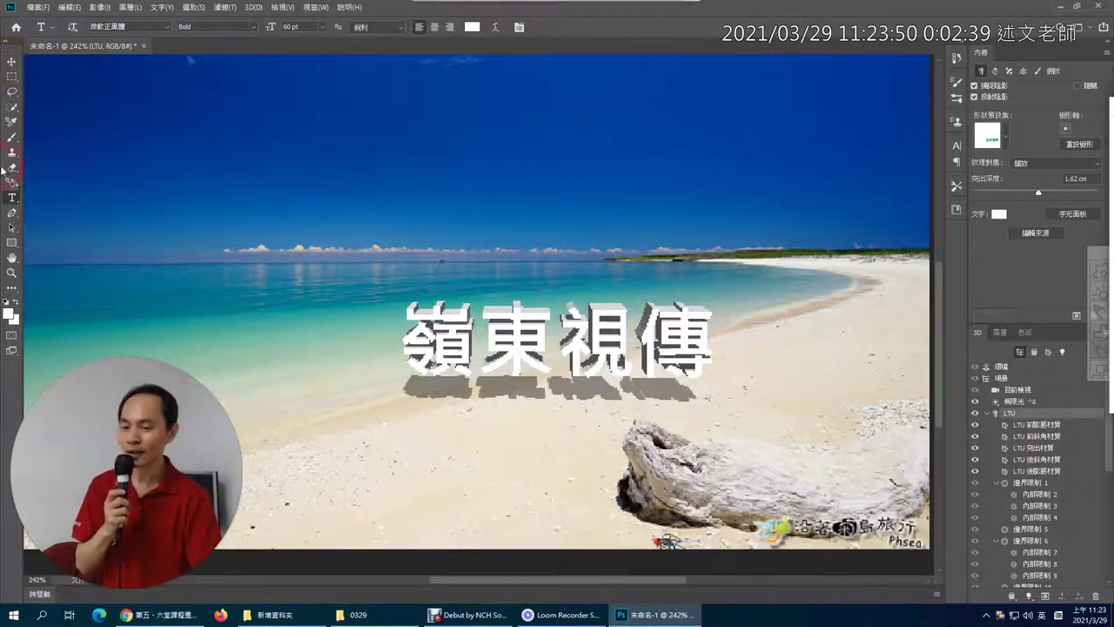
Lower the 嶺東視傳 text about 0.5 cm along the gizmo's Y arrow onto the sand
{"action": "left_click", "coordinate": [12, 70]}
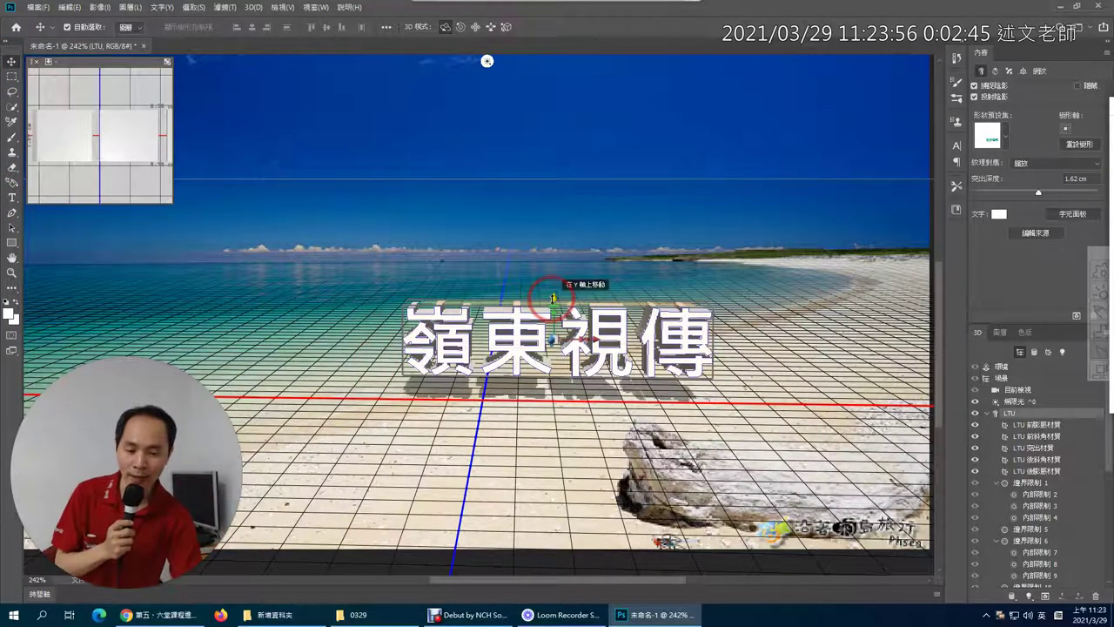
{"action": "left_click_drag", "start_coordinate": [553, 299], "coordinate": [554, 324]}
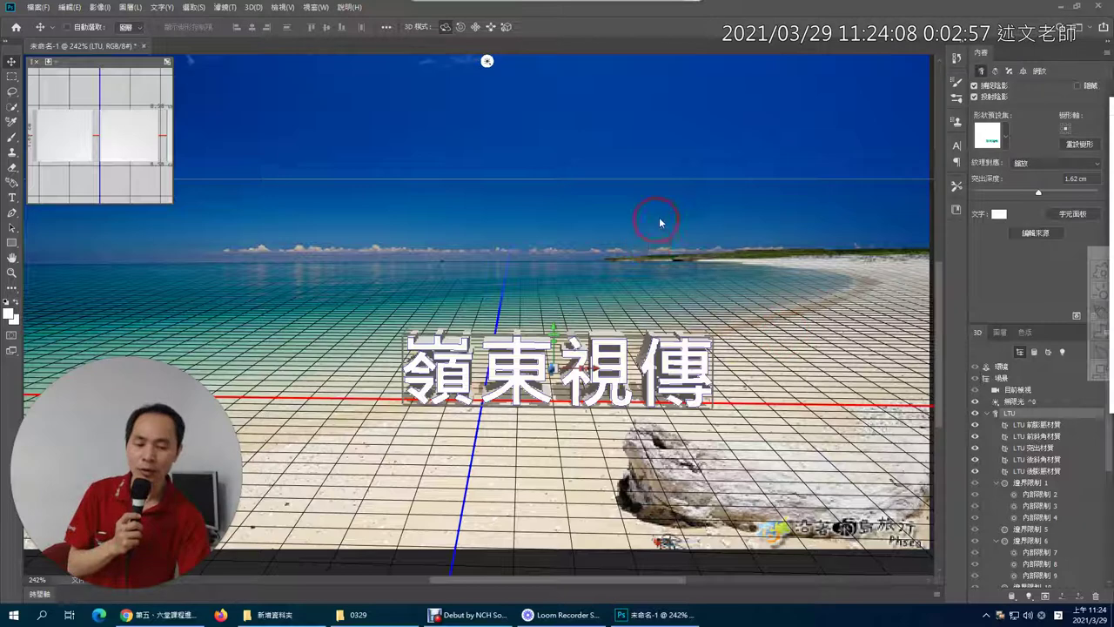
{"action": "left_click_drag", "start_coordinate": [638, 294], "coordinate": [614, 317]}
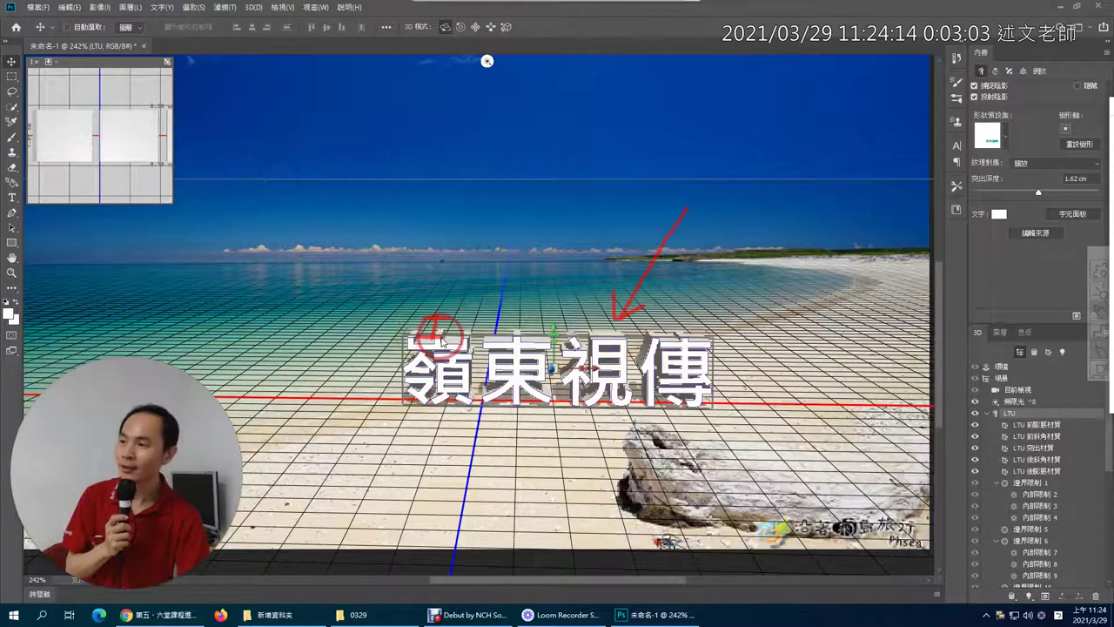
{"action": "key", "text": "Escape"}
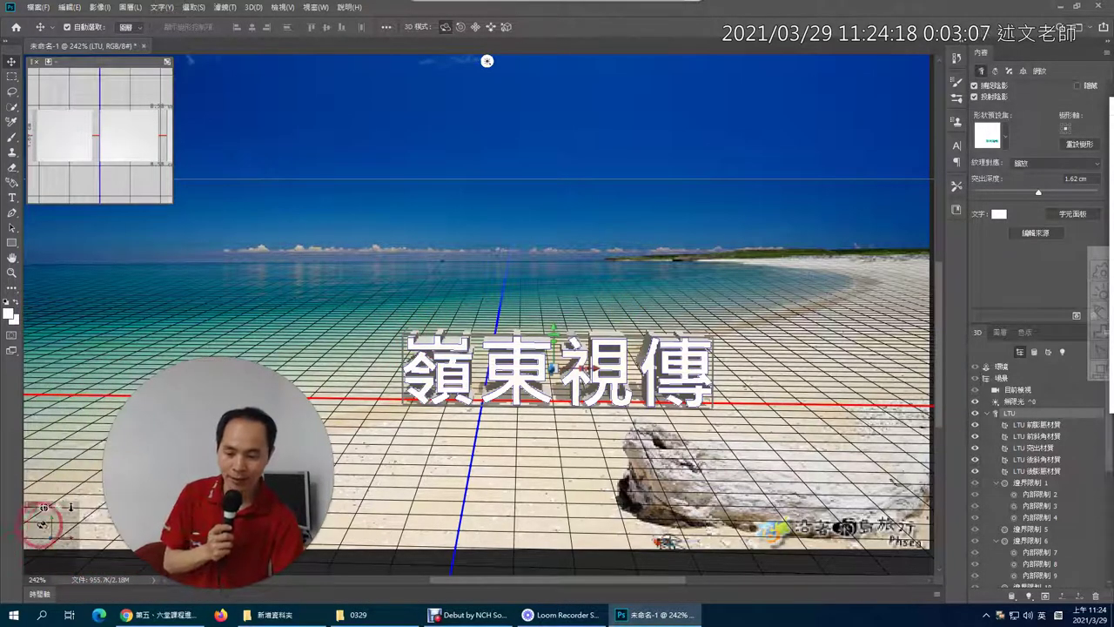
{"action": "left_click_drag", "start_coordinate": [40, 521], "coordinate": [17, 512]}
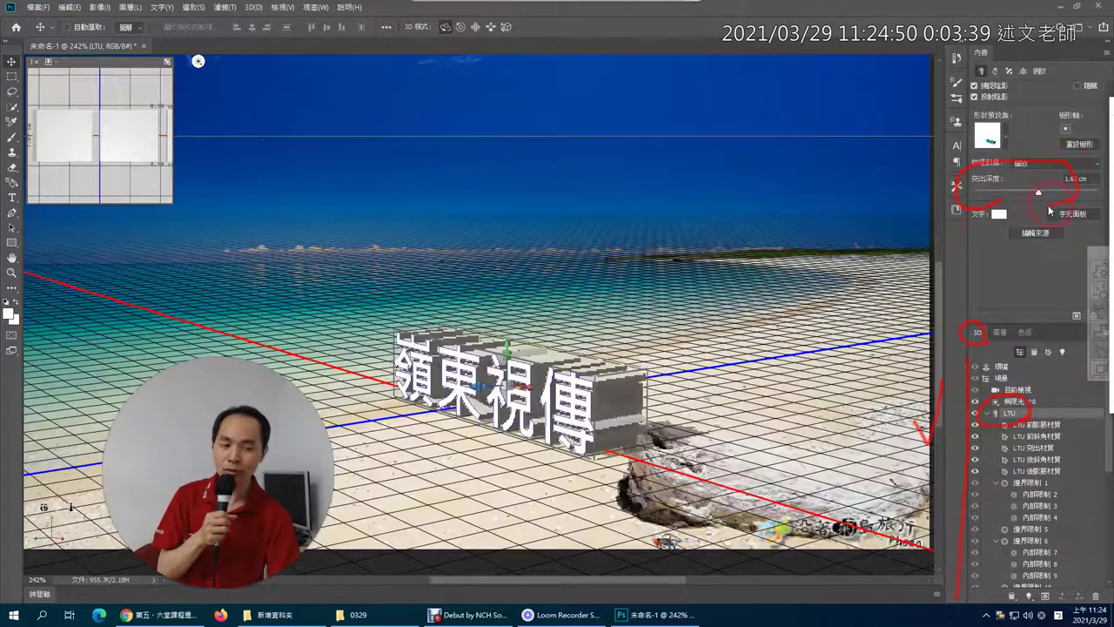
{"action": "left_click", "coordinate": [982, 214]}
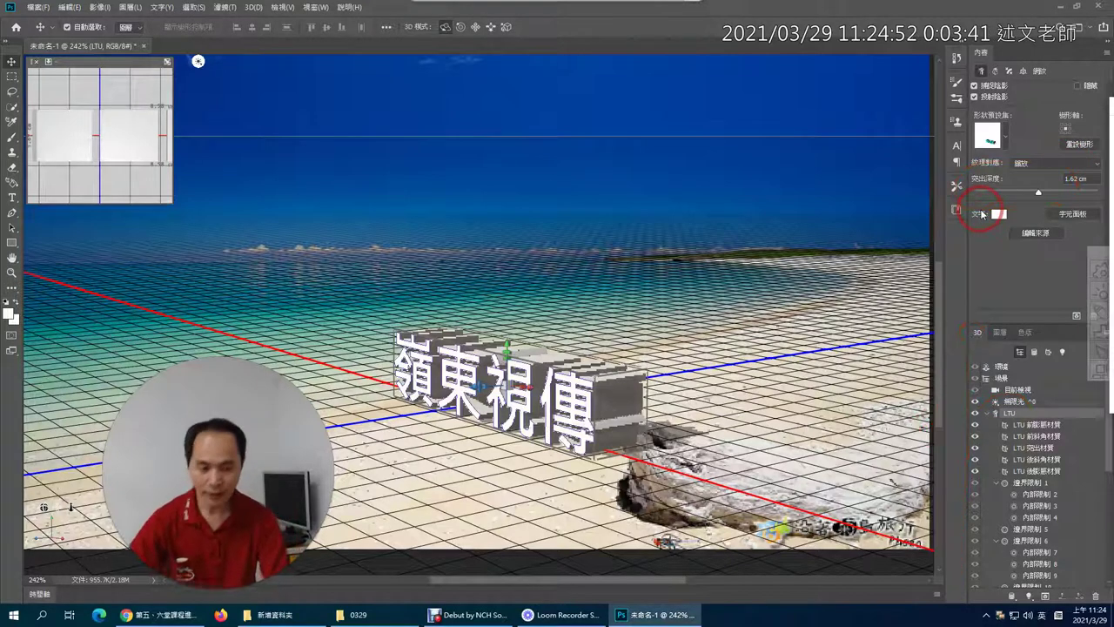
Test Extrusion Depth slider values, then enter 1 cm as the depth
{"action": "left_click_drag", "start_coordinate": [1040, 196], "coordinate": [1029, 195]}
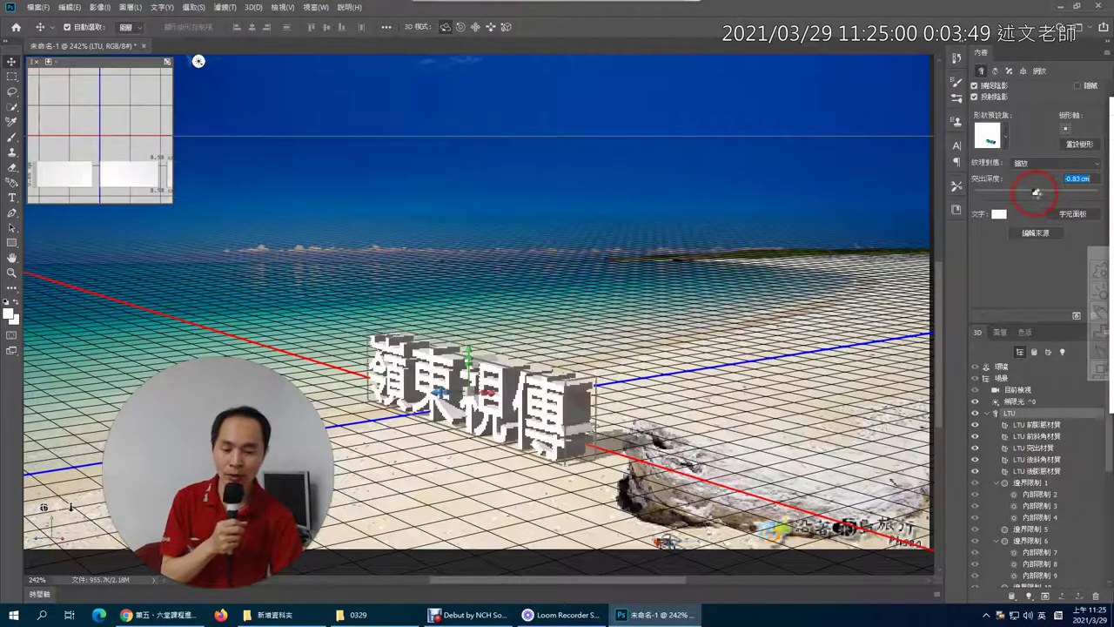
{"action": "left_click_drag", "start_coordinate": [1029, 195], "coordinate": [1038, 195]}
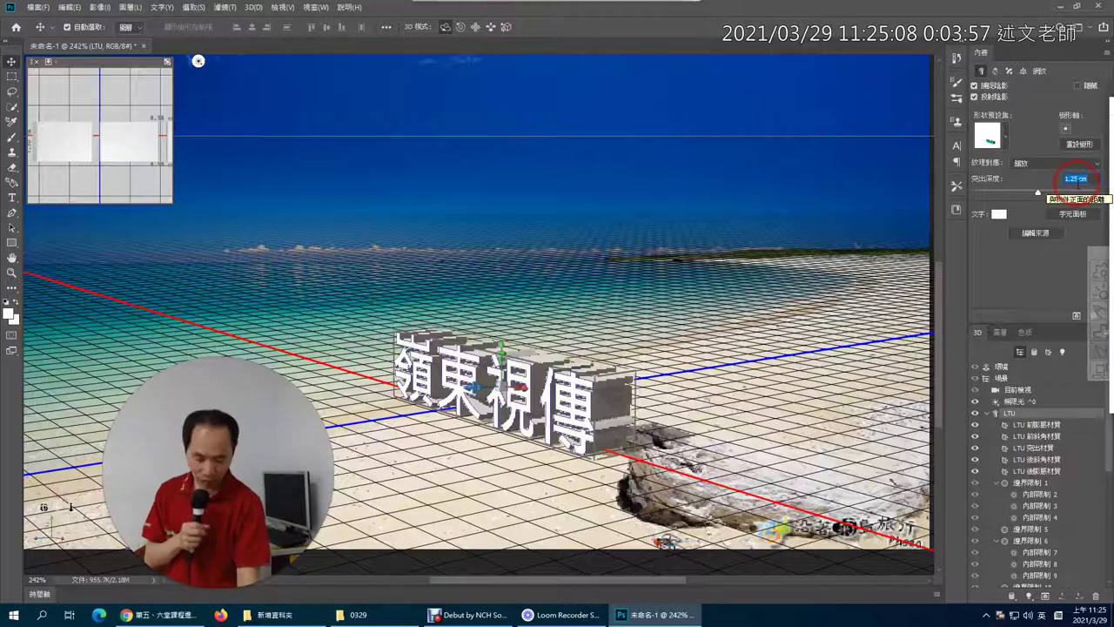
{"action": "type", "text": "1"}
{"action": "key", "text": "Return"}
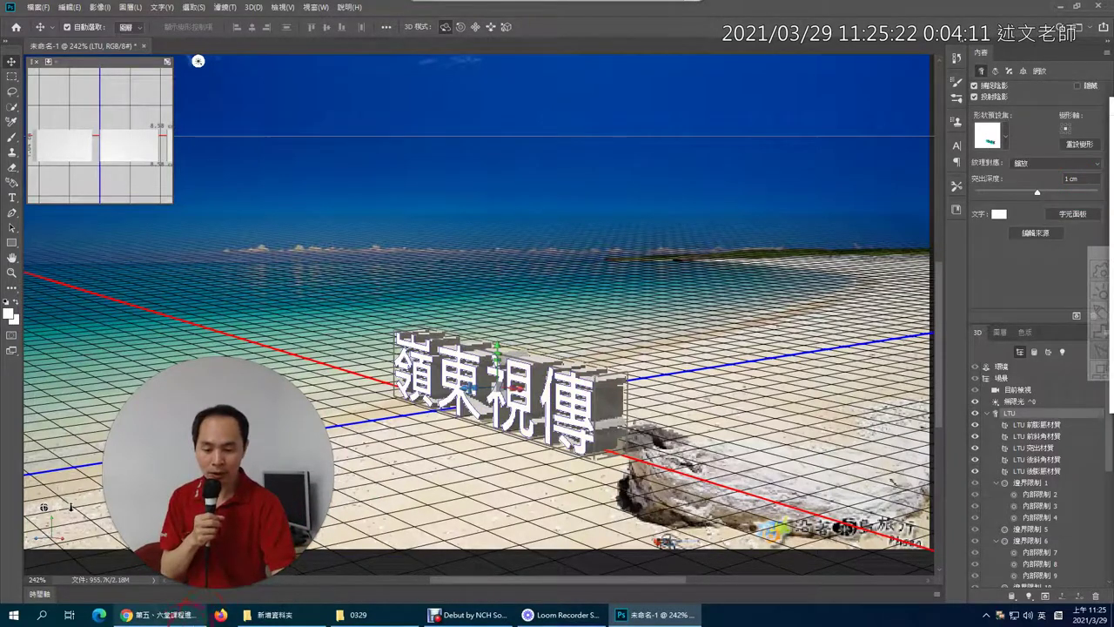
{"action": "left_click", "coordinate": [178, 615]}
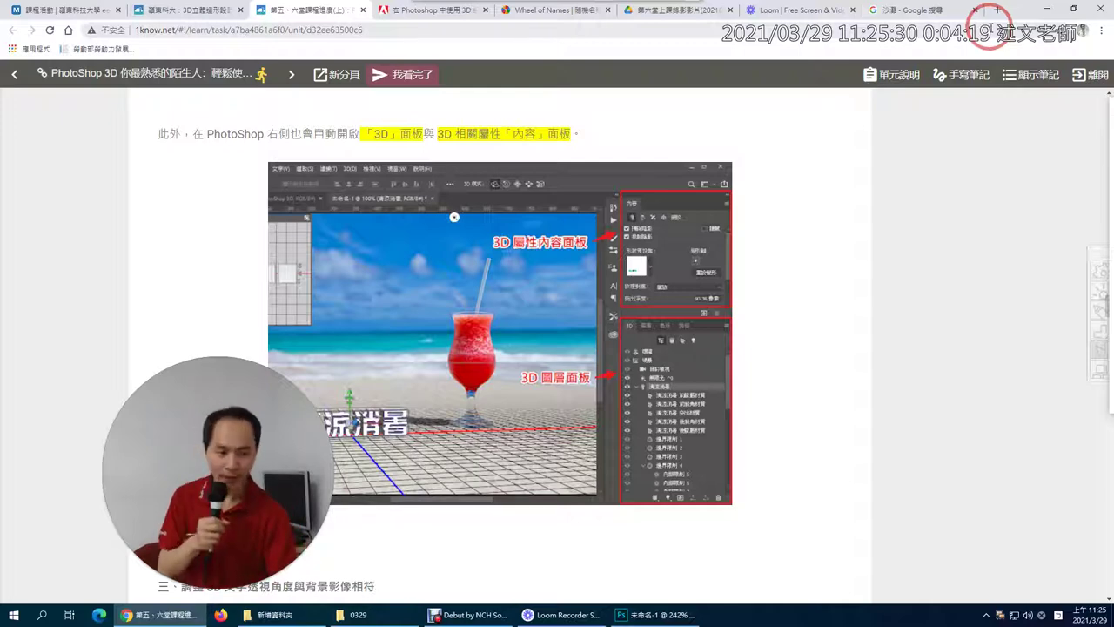
Switch to the Google Images results for the 筱子溪 search
{"action": "left_click", "coordinate": [886, 10]}
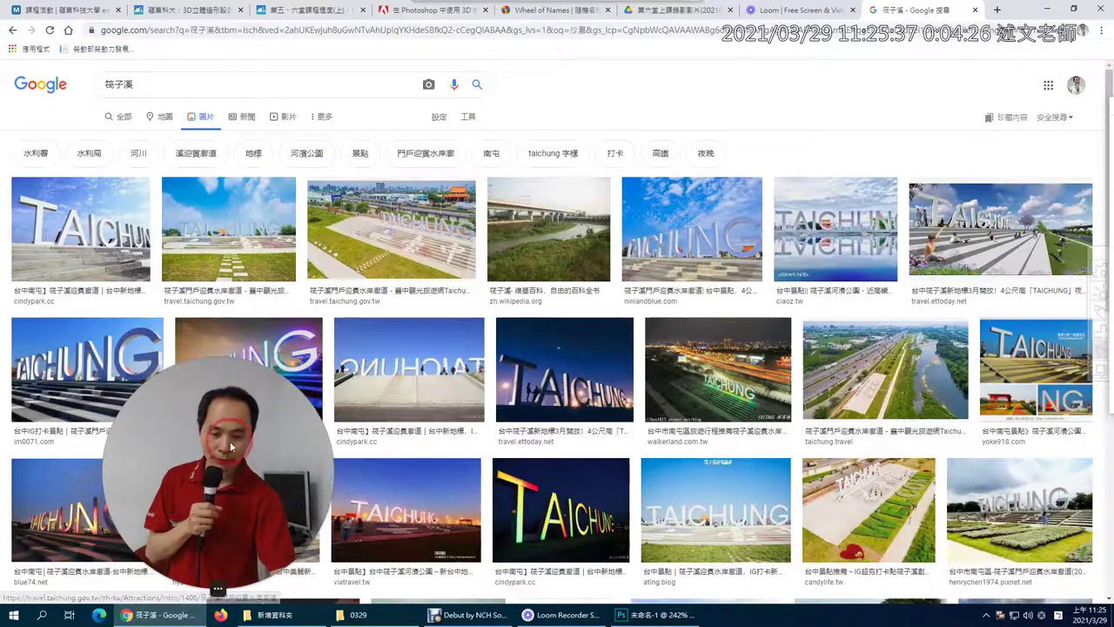
Preview two large TAICHUNG letter-sculpture photos in Google Images, then return to Photoshop
{"action": "left_click_drag", "start_coordinate": [230, 441], "coordinate": [1001, 569]}
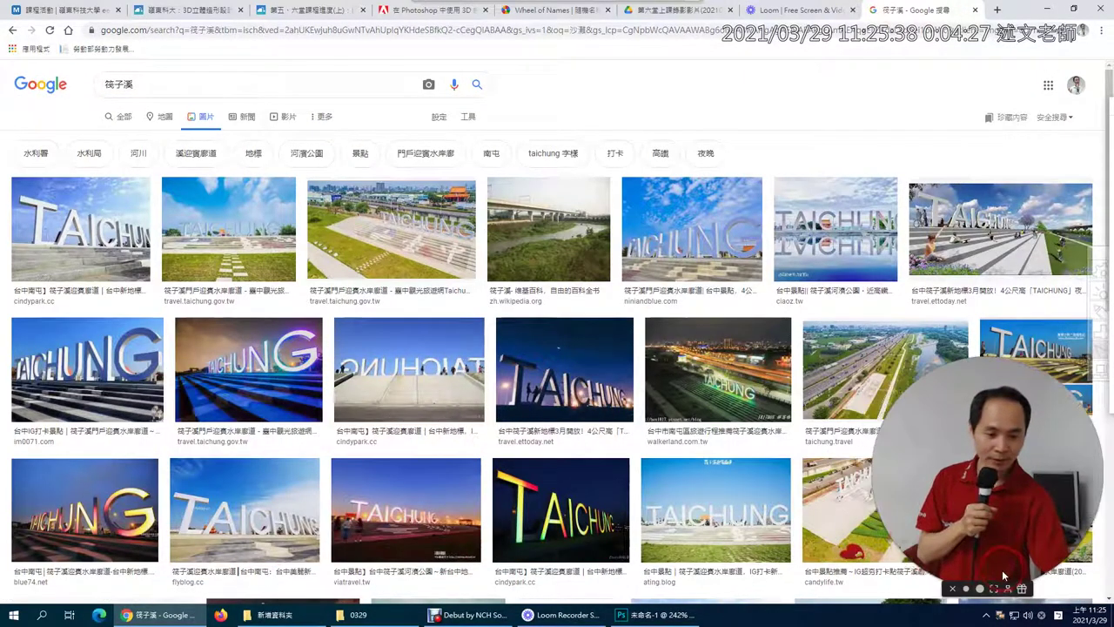
{"action": "left_click", "coordinate": [425, 240]}
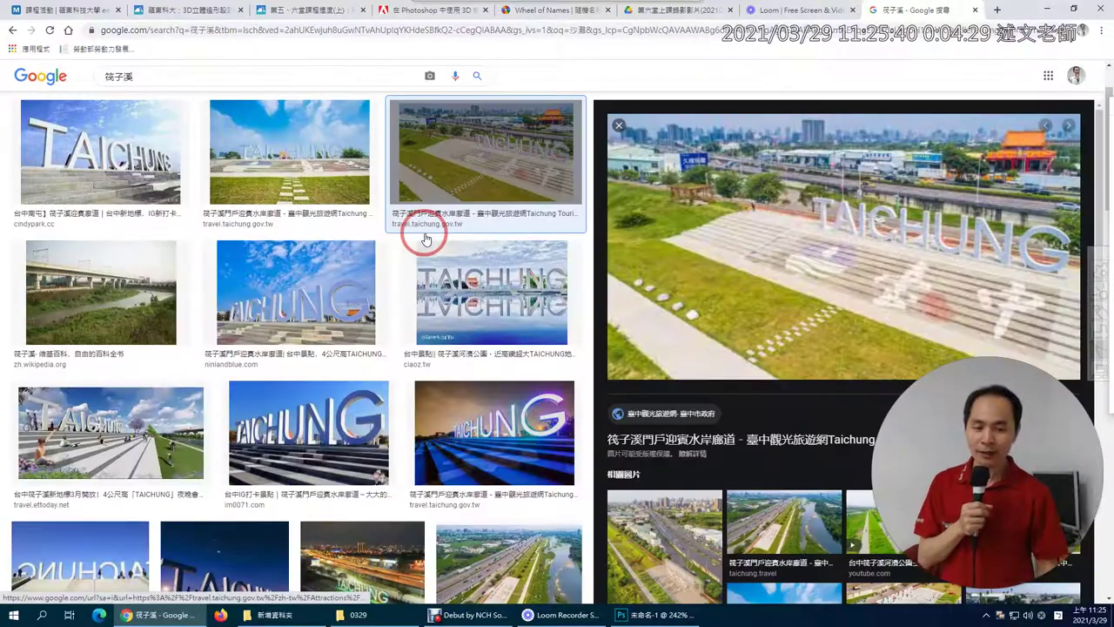
{"action": "mouse_move", "coordinate": [843, 246]}
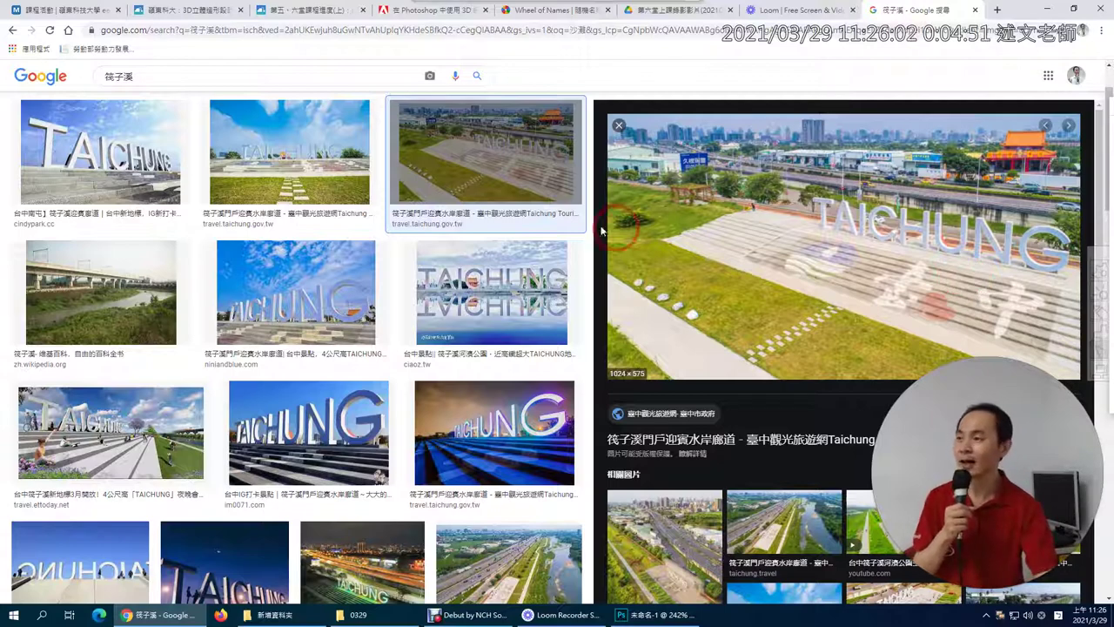
{"action": "left_click", "coordinate": [272, 285]}
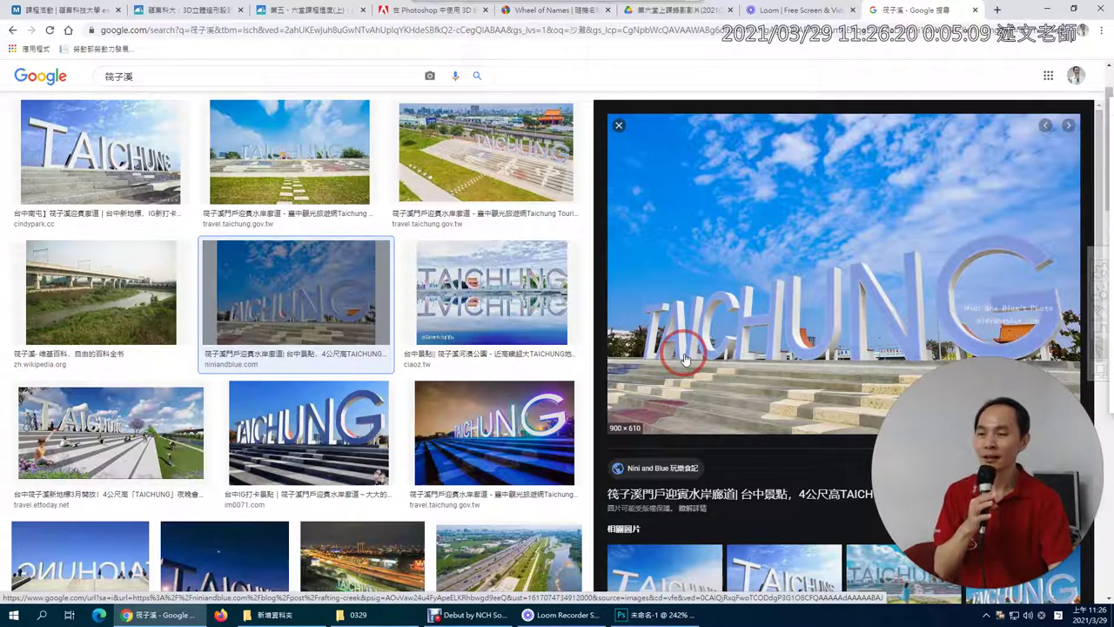
{"action": "left_click", "coordinate": [649, 614]}
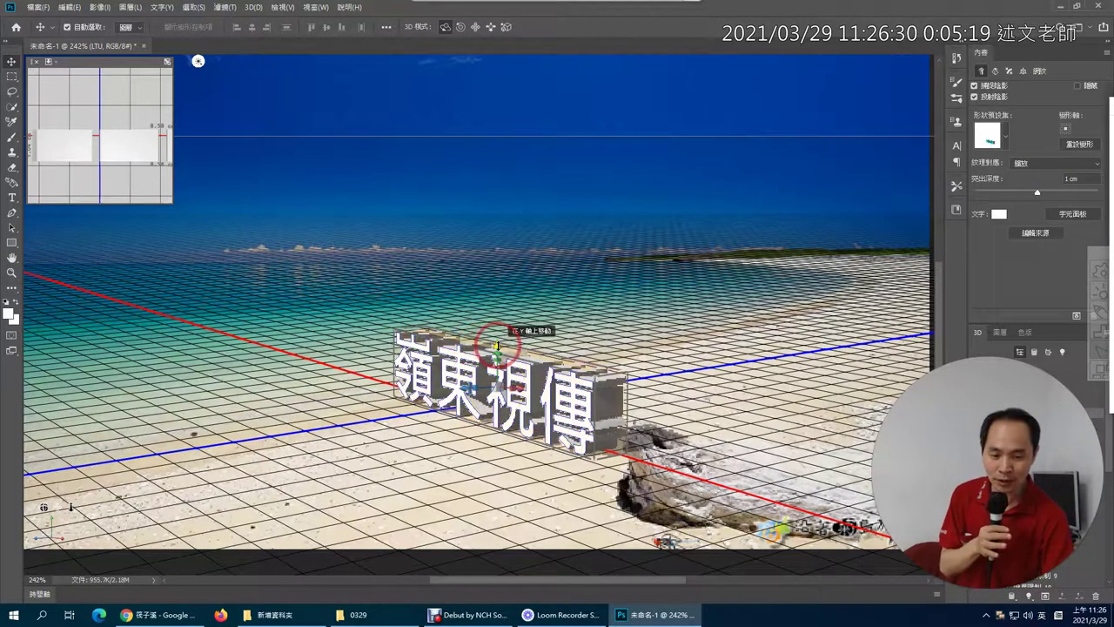
Lift the 3D text slightly above the beach ground with the green Y-axis arrow
{"action": "left_click_drag", "start_coordinate": [496, 347], "coordinate": [496, 300]}
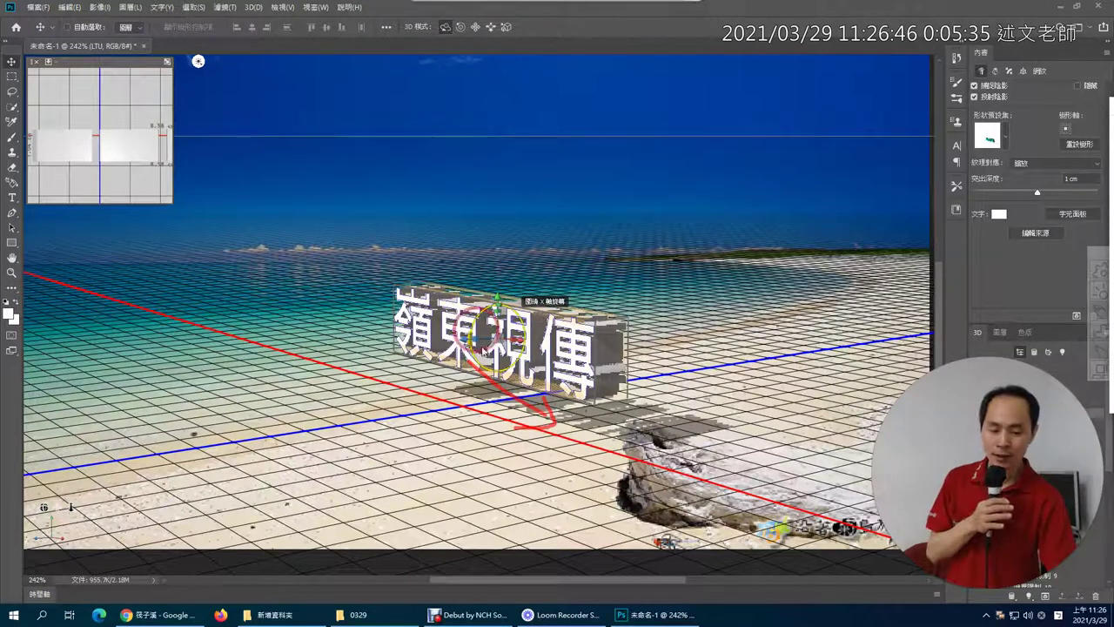
{"action": "left_click_drag", "start_coordinate": [609, 481], "coordinate": [609, 510]}
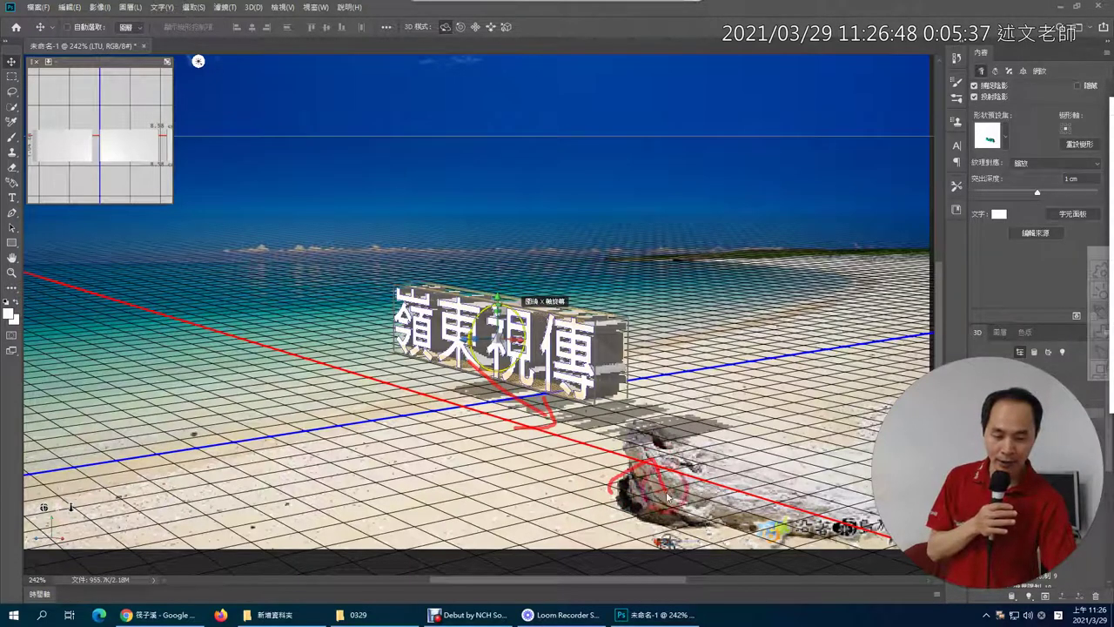
{"action": "left_click_drag", "start_coordinate": [655, 233], "coordinate": [703, 285]}
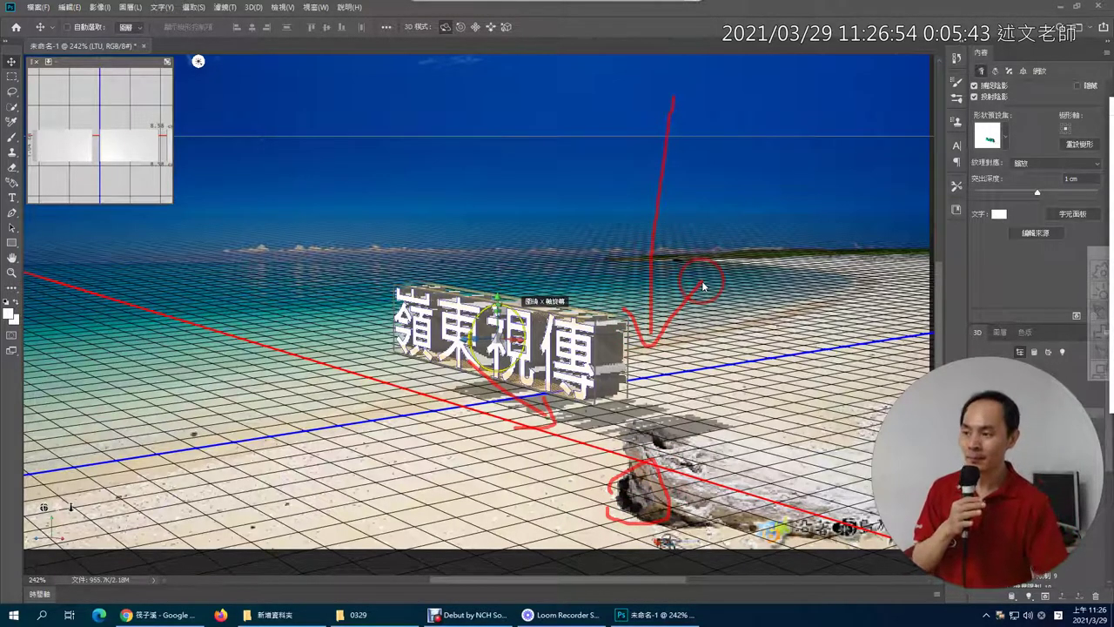
{"action": "key", "text": "Escape"}
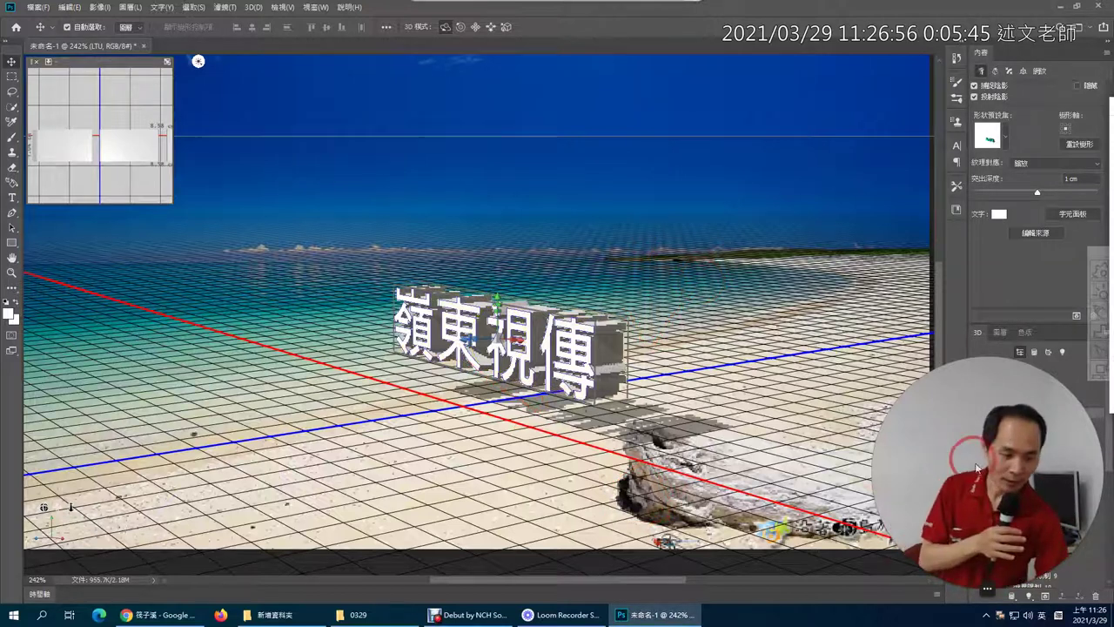
{"action": "left_click_drag", "start_coordinate": [354, 496], "coordinate": [55, 498]}
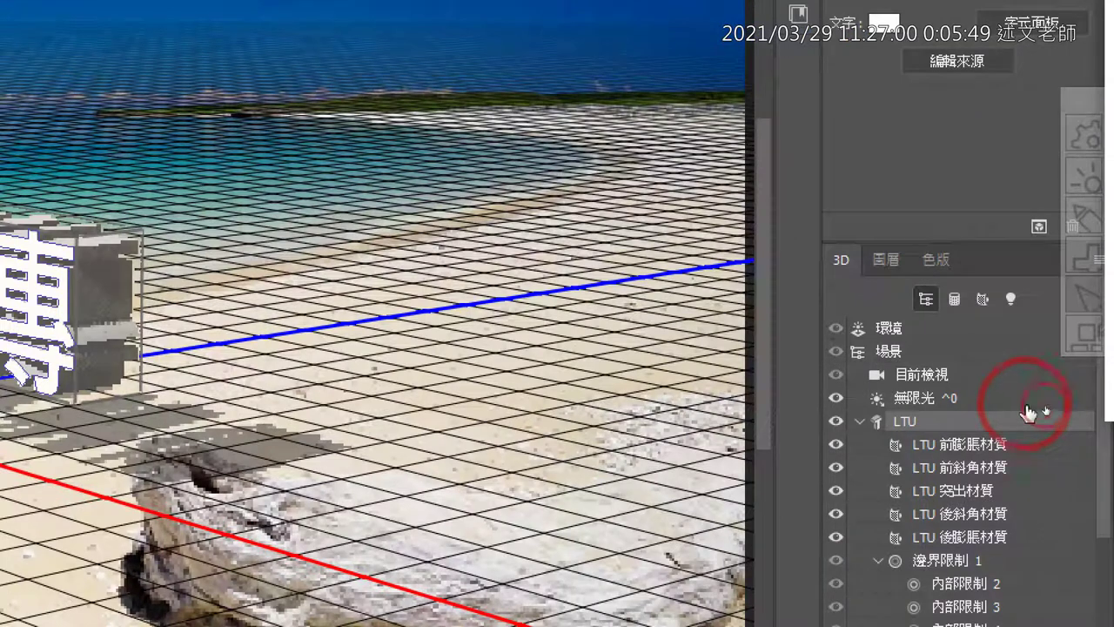
Collapse LTU's materials, select 無限光, and adjust the infinite light's direction
{"action": "left_click", "coordinate": [861, 423]}
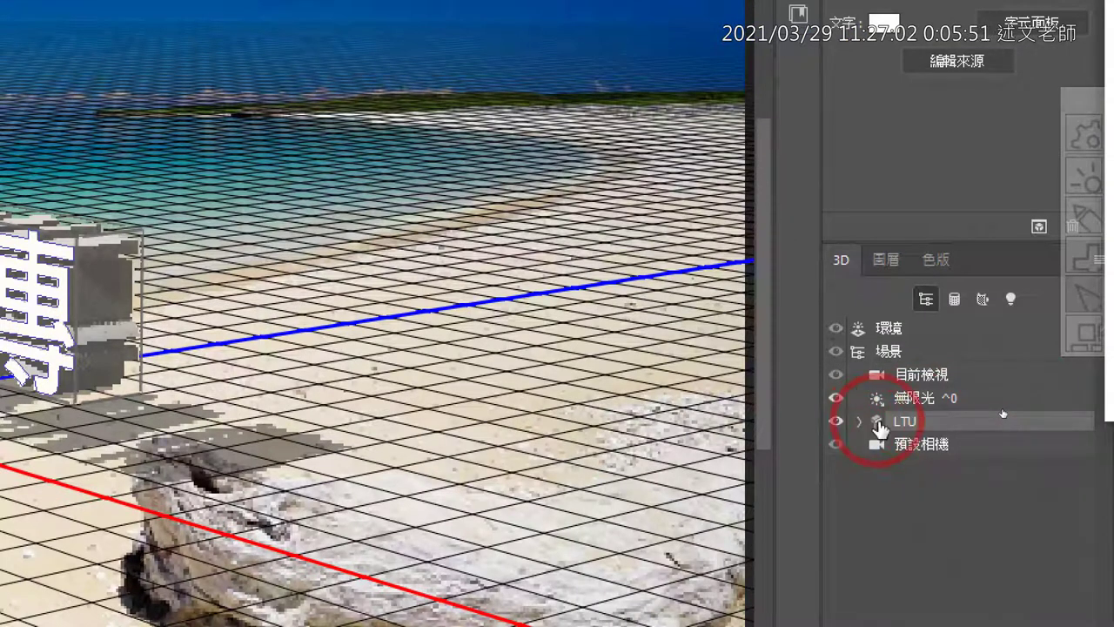
{"action": "left_click", "coordinate": [1013, 406]}
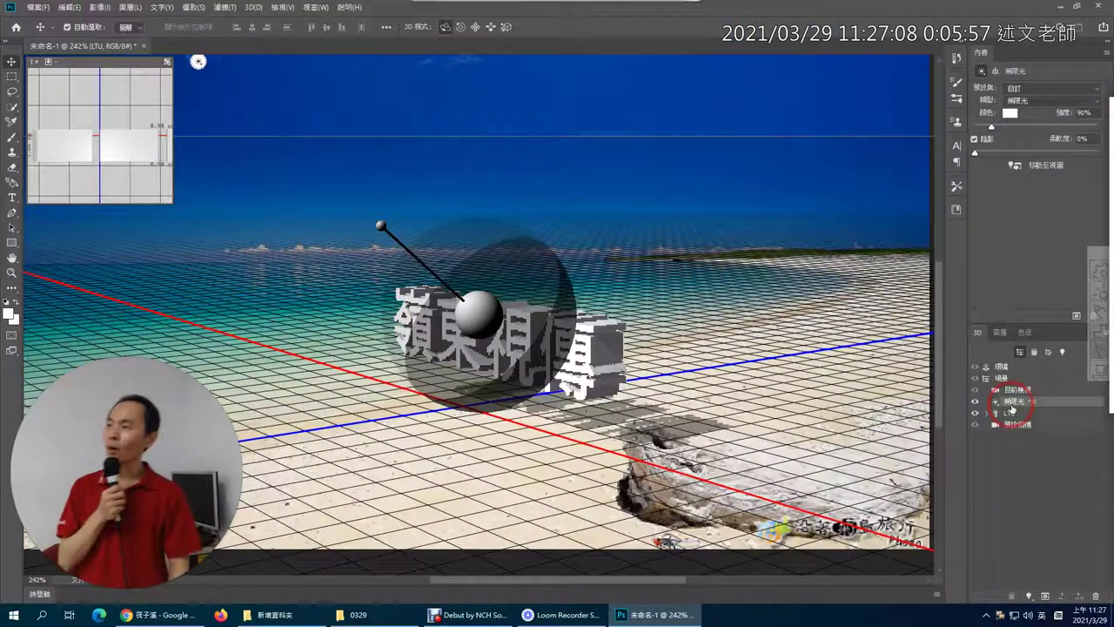
{"action": "left_click", "coordinate": [512, 301]}
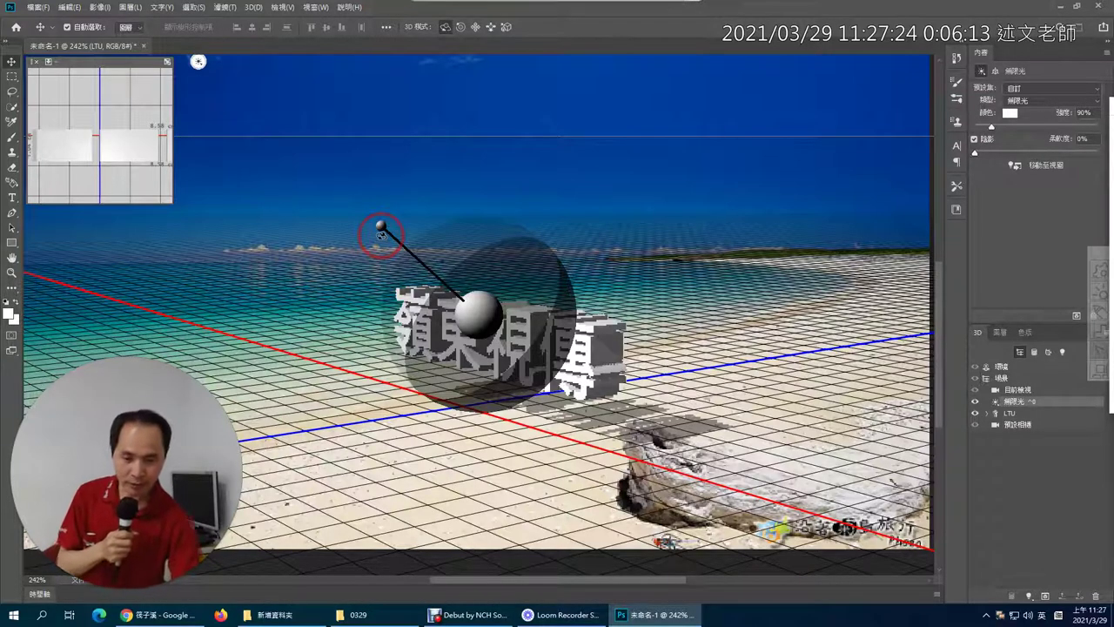
{"action": "mouse_move", "coordinate": [380, 234]}
{"action": "left_mouse_down"}
{"action": "mouse_move", "coordinate": [423, 174]}
{"action": "mouse_move", "coordinate": [497, 159]}
{"action": "mouse_move", "coordinate": [502, 145]}
{"action": "left_mouse_up"}
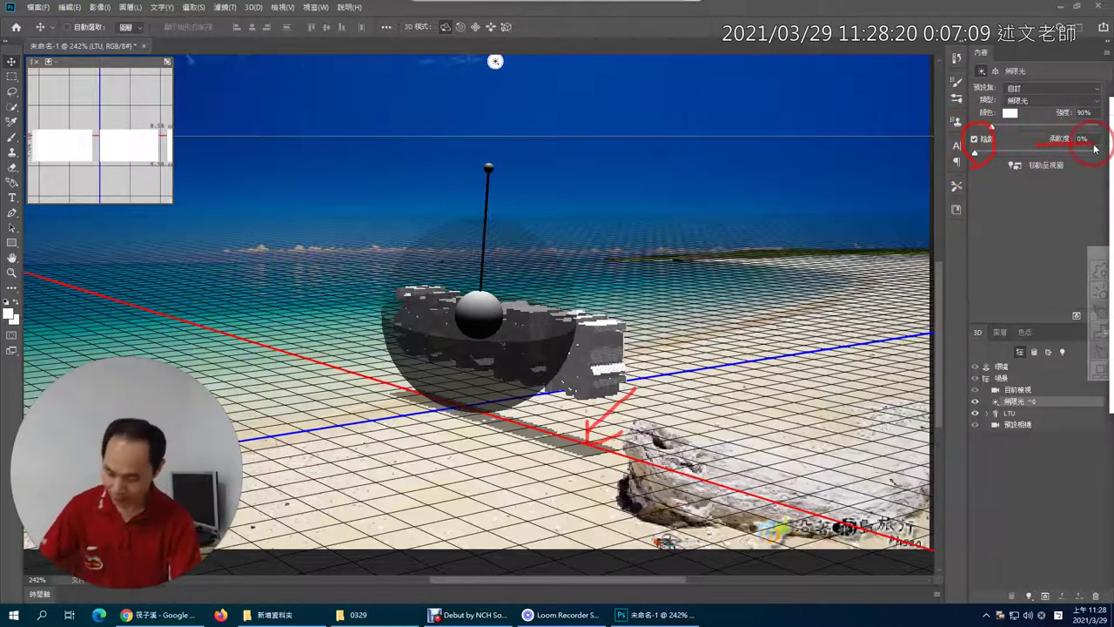
Set 無限光 shadow softness to 12%, checking LTU before reselecting the light
{"action": "left_click_drag", "start_coordinate": [977, 157], "coordinate": [982, 156]}
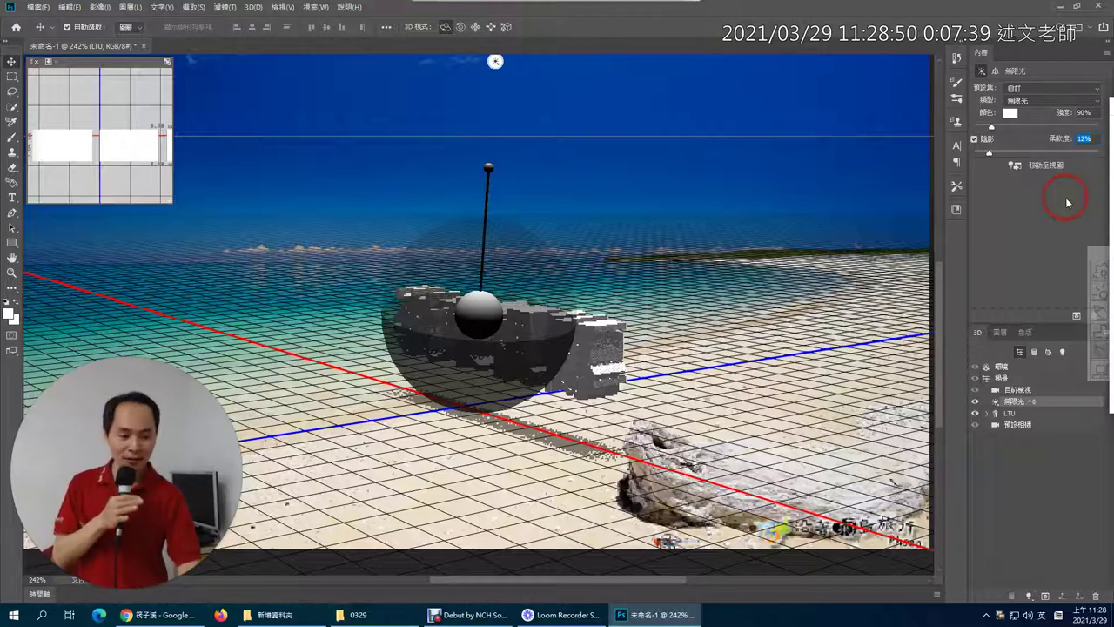
{"action": "left_click", "coordinate": [1014, 414]}
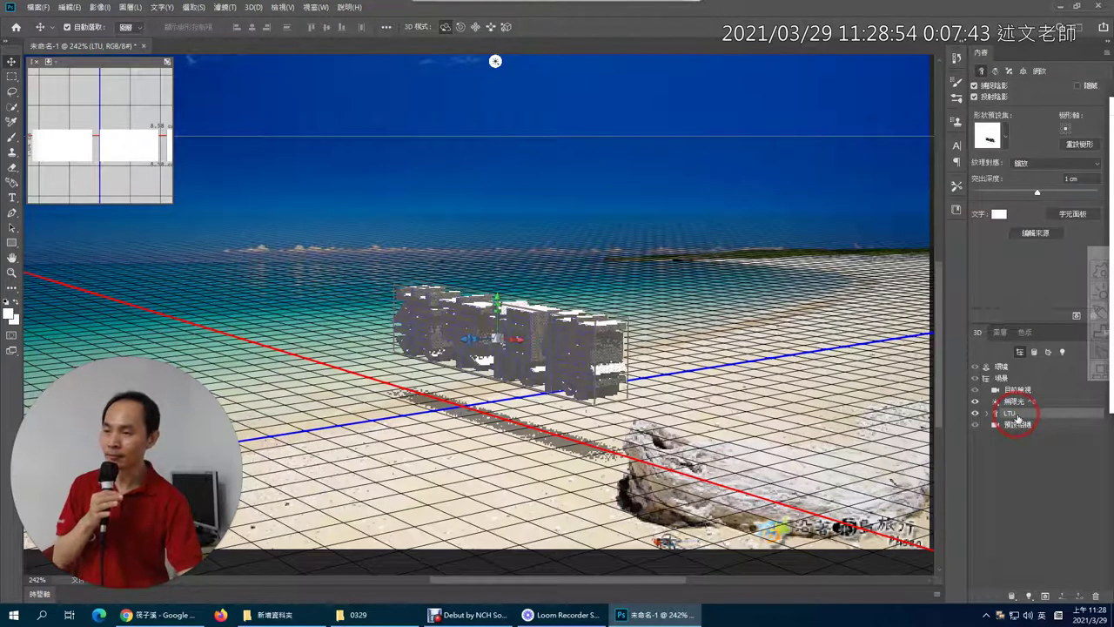
{"action": "left_click", "coordinate": [1017, 402]}
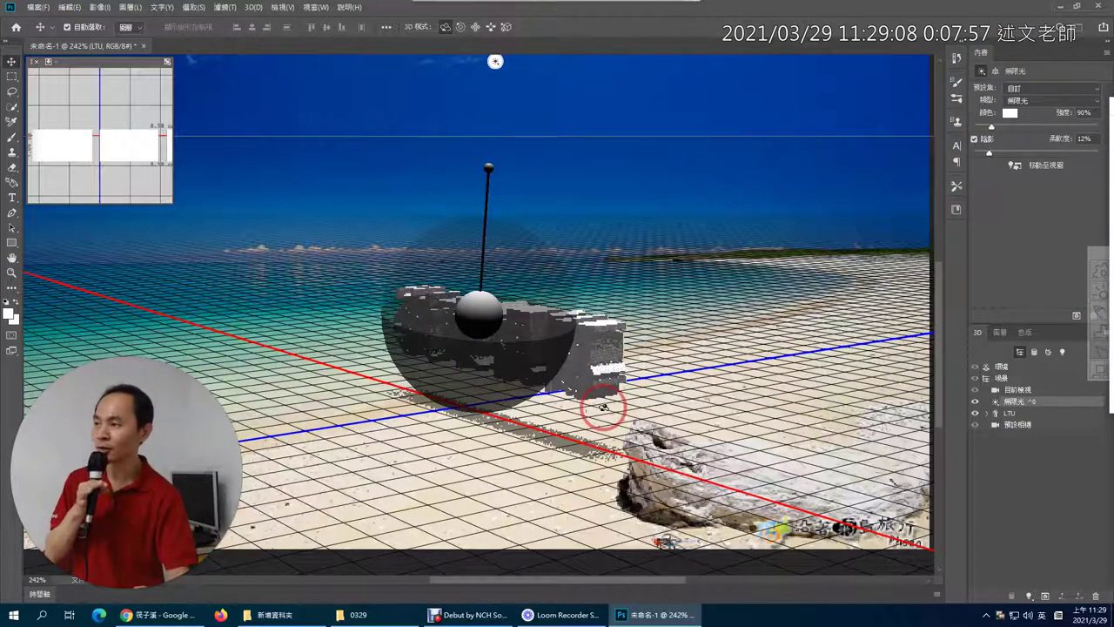
Render the 3D layer with 3D > 演算 3D 圖層, then return to 3D editing
{"action": "left_click", "coordinate": [254, 7]}
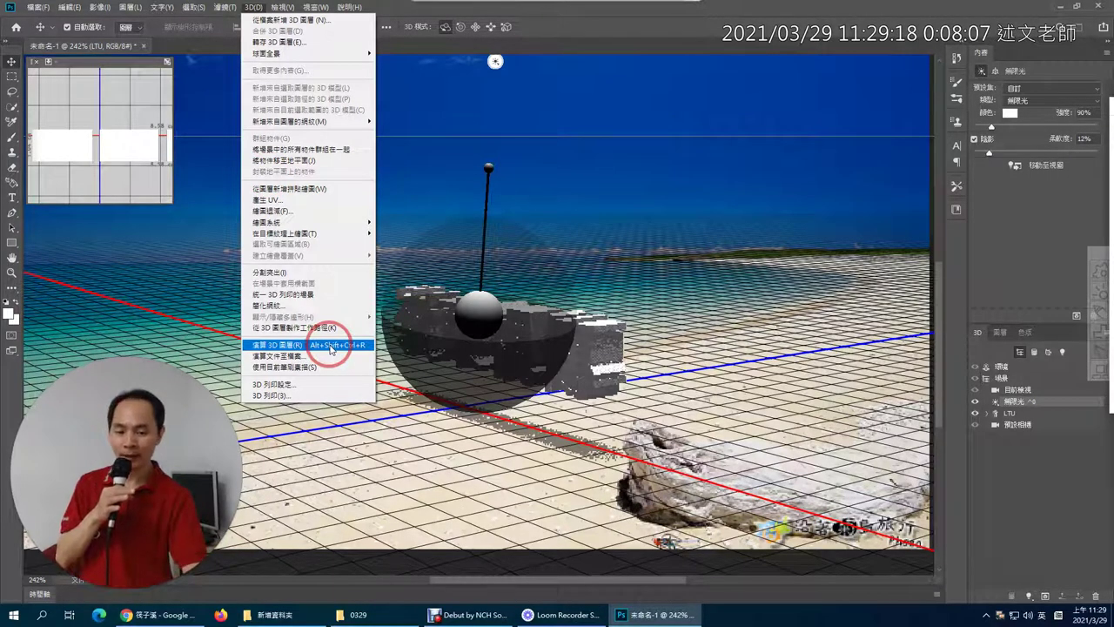
{"action": "left_click", "coordinate": [331, 345]}
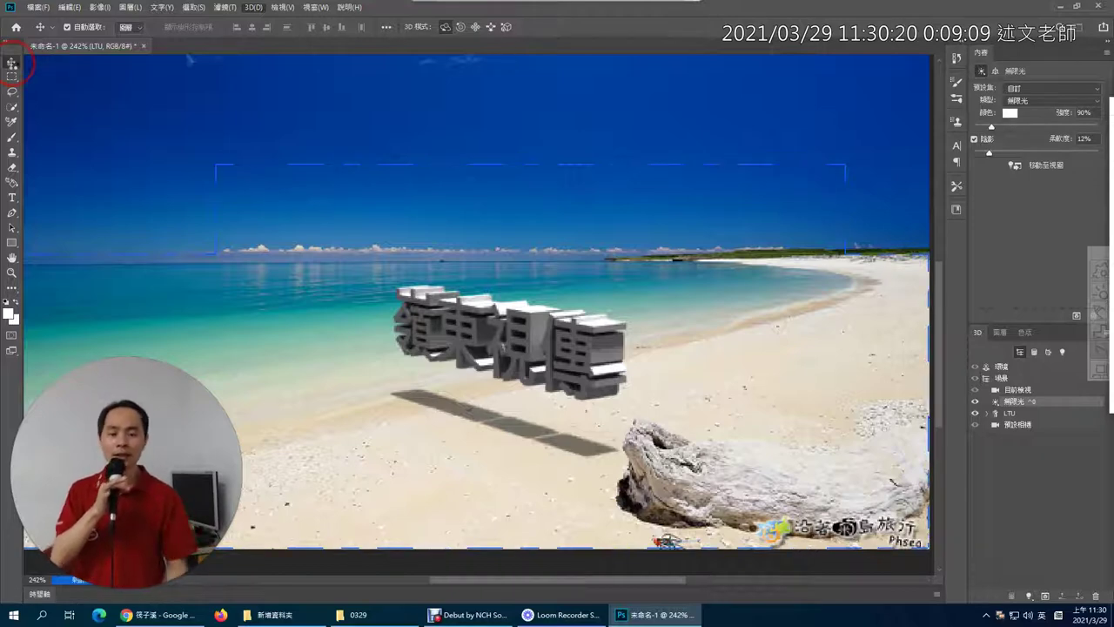
{"action": "left_click", "coordinate": [12, 63]}
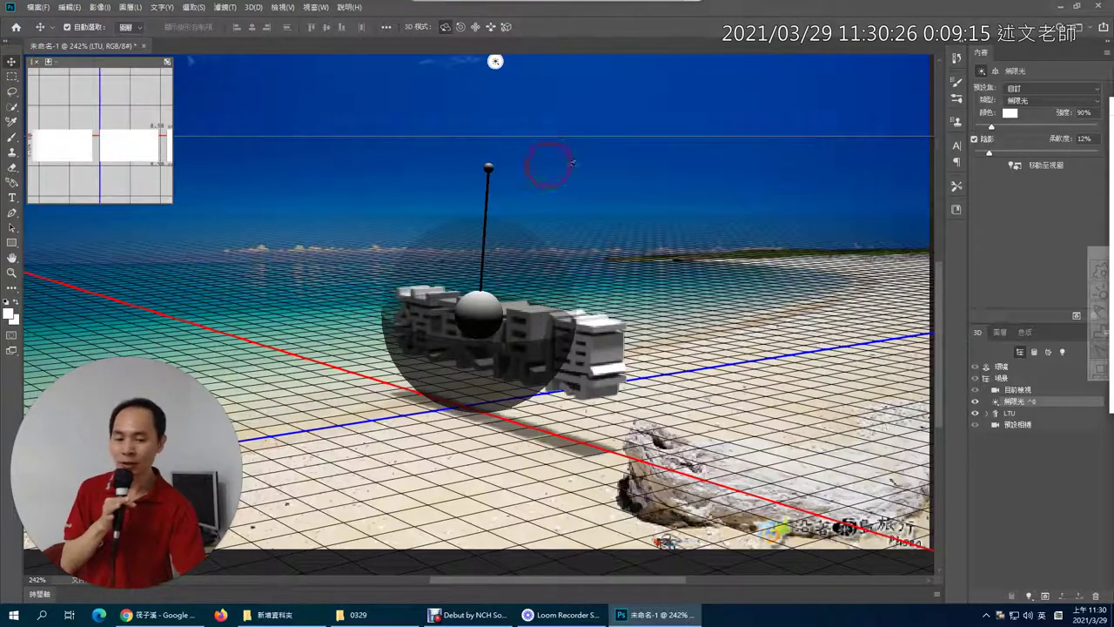
Bring up the File (檔案) menu to export the image
{"action": "left_click", "coordinate": [40, 12]}
{"action": "mouse_move", "coordinate": [87, 165]}
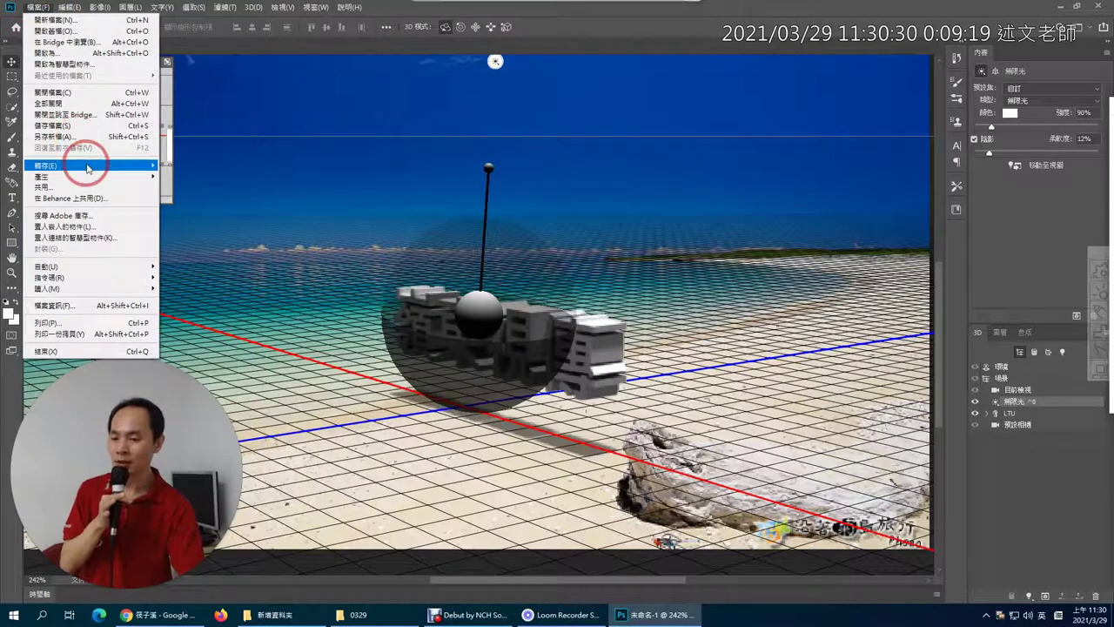